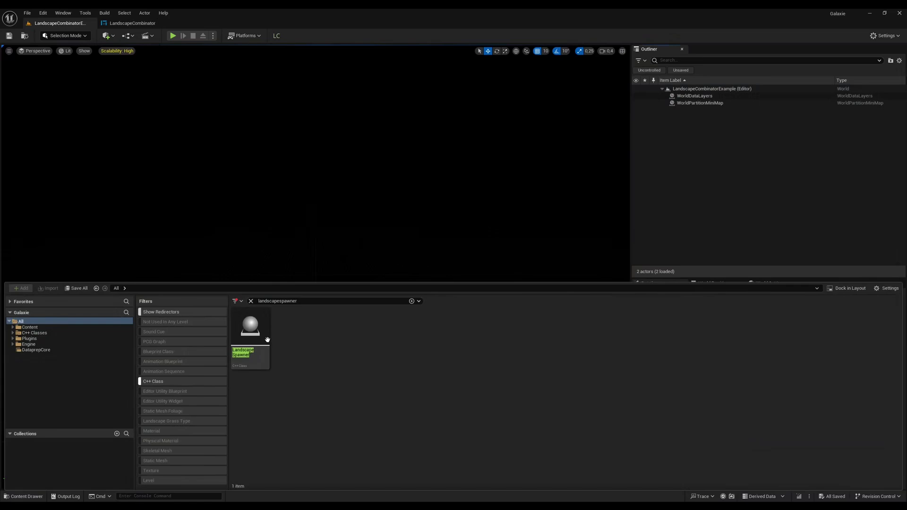
- Place a LandscapeSpawner actor in the level and set its landscape label to Background
click(264, 345)
drag(257, 325, 315, 193)
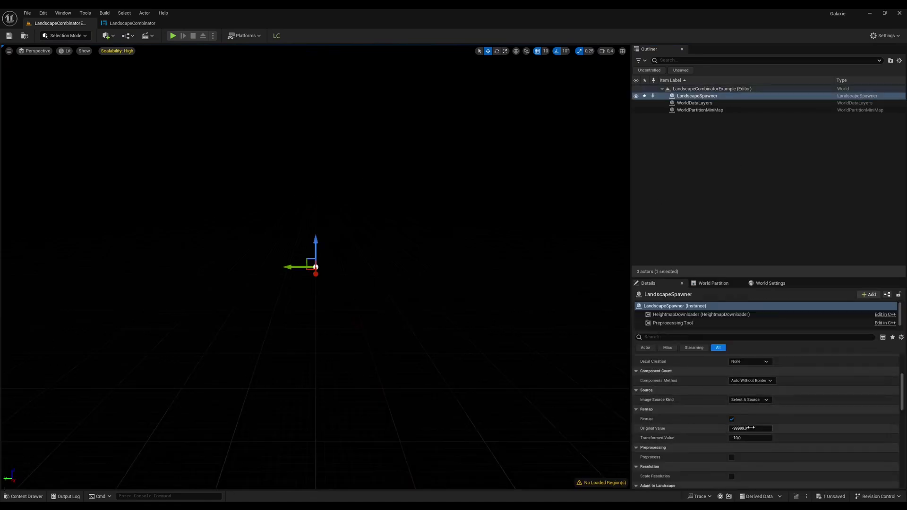
scroll(722, 369, up, 5)
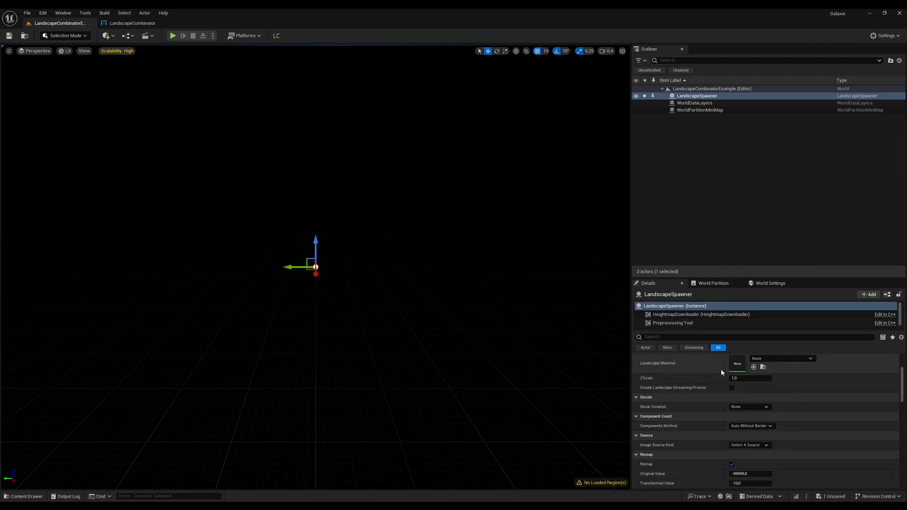
click(751, 402)
text(Backgrou)
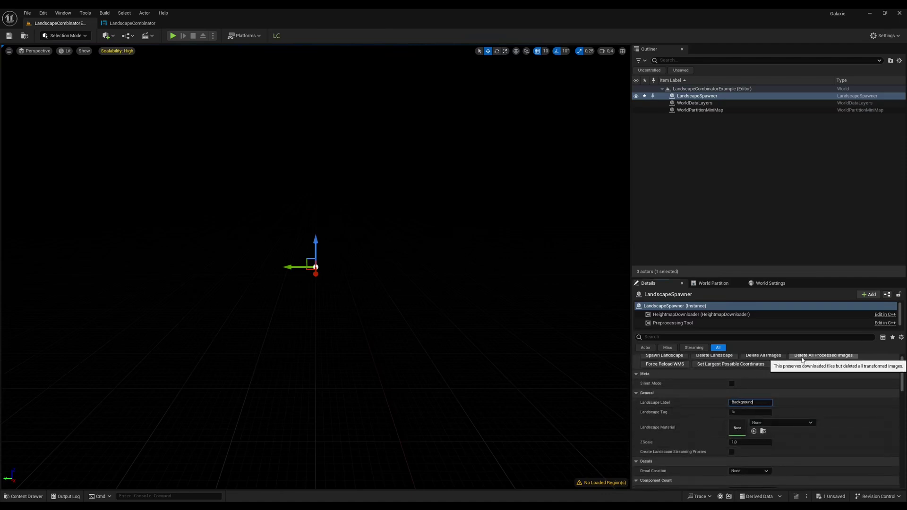
text(nd)
key(Return)
- Set the spawner's decal creation to MapTiler with a decal sort order of -100 and a map tiler zoom of 4
scroll(839, 435, down, 2)
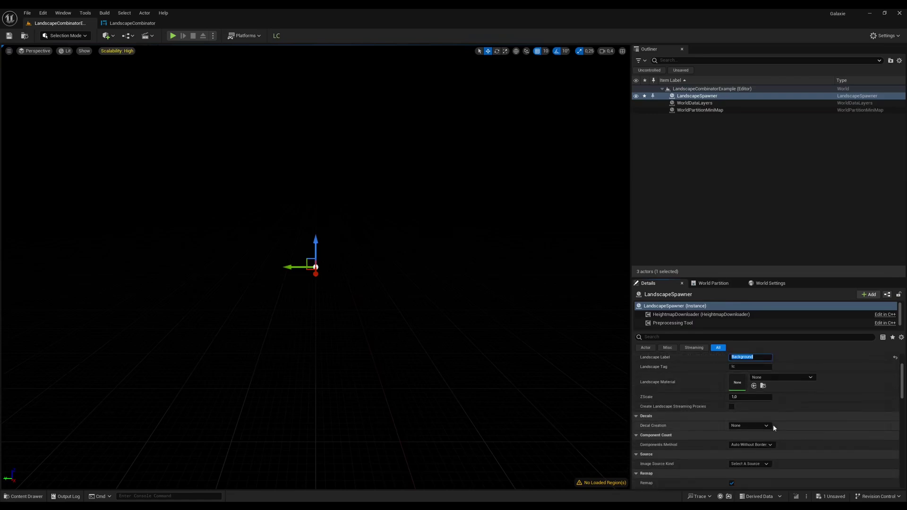
click(767, 426)
click(756, 423)
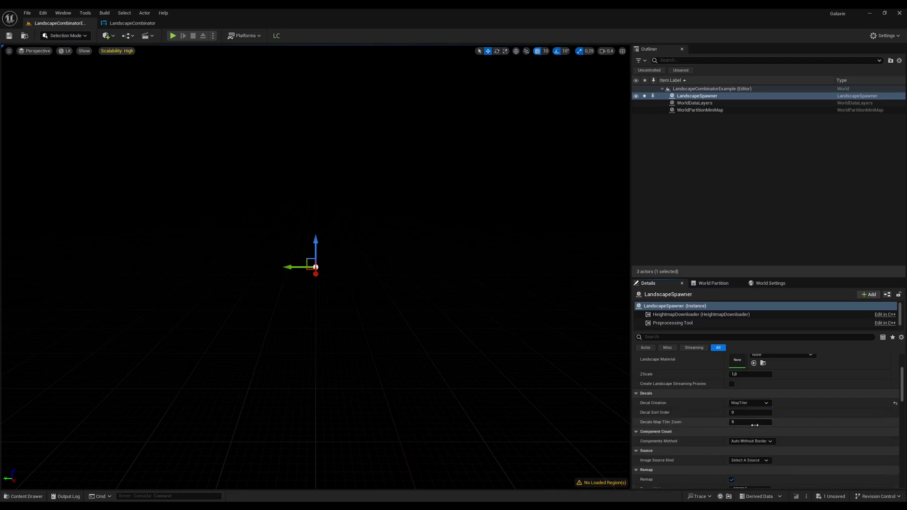
scroll(809, 419, down, 1)
click(752, 402)
scroll(839, 396, down, 2)
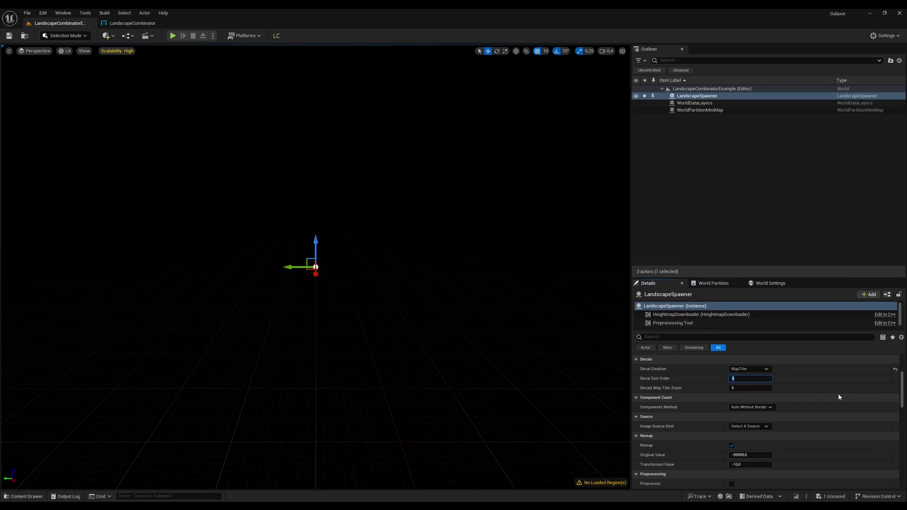
text(-100)
key(Tab)
- Choose MapTiler Heightmaps as the Background spawner's image source kind and acknowledge the account notice
click(759, 426)
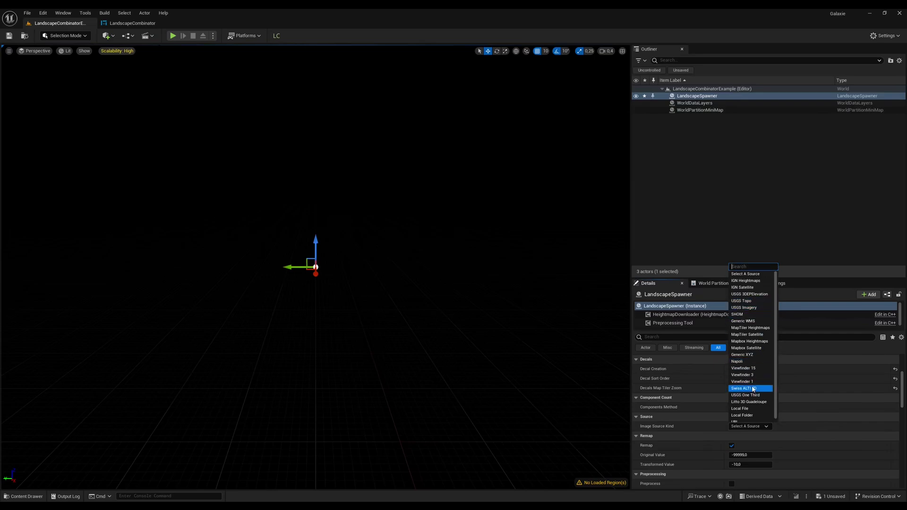
click(750, 327)
click(529, 274)
- Set the heightmap source's XYZ Zoom to 4, XYZ Max X to 15 and XYZ Max Y to 15
scroll(813, 406, down, 3)
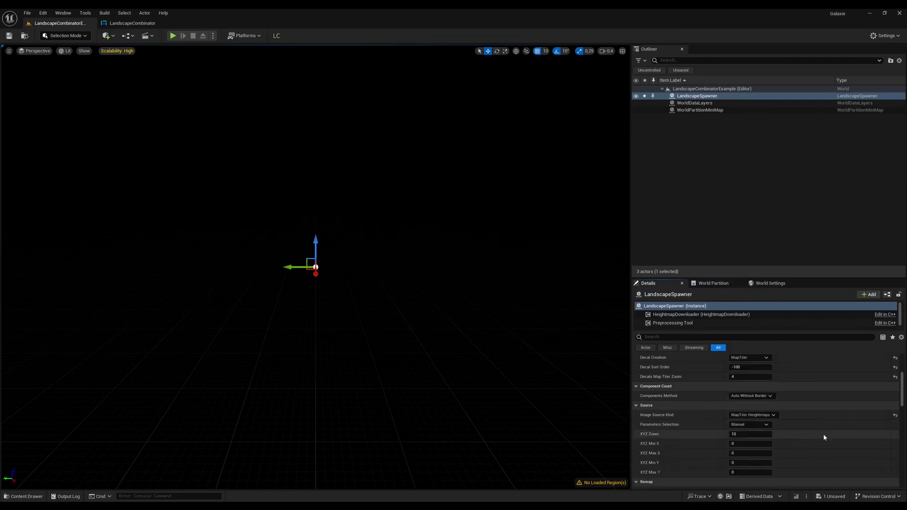
scroll(819, 417, down, 1)
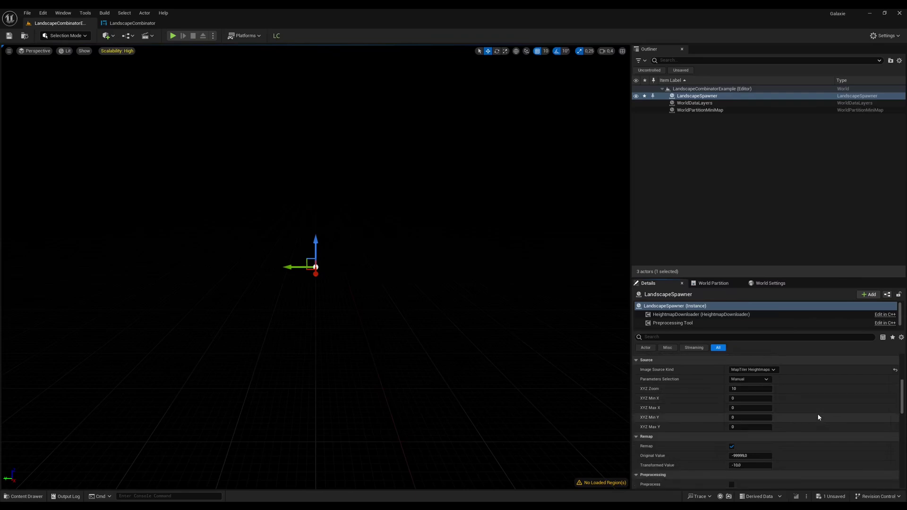
scroll(809, 393, up, 1)
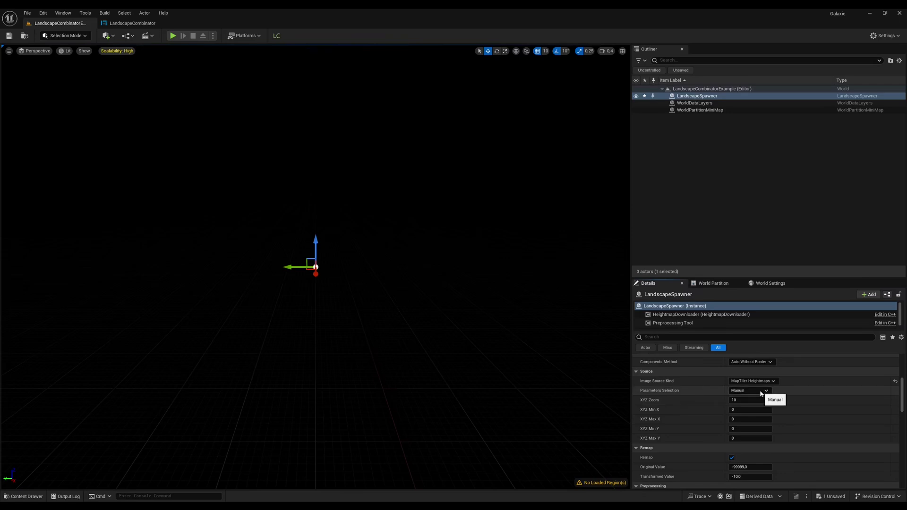
click(749, 402)
scroll(806, 413, up, 2)
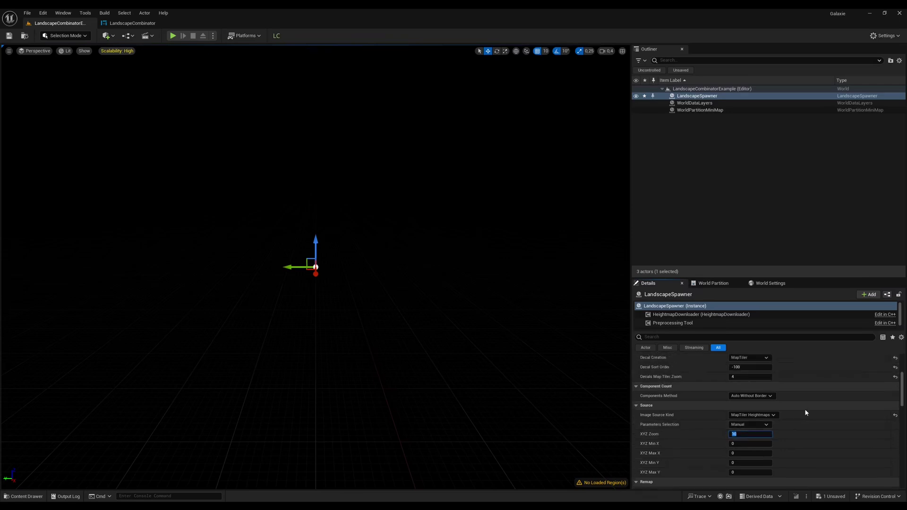
text(4)
click(743, 444)
scroll(812, 427, down, 2)
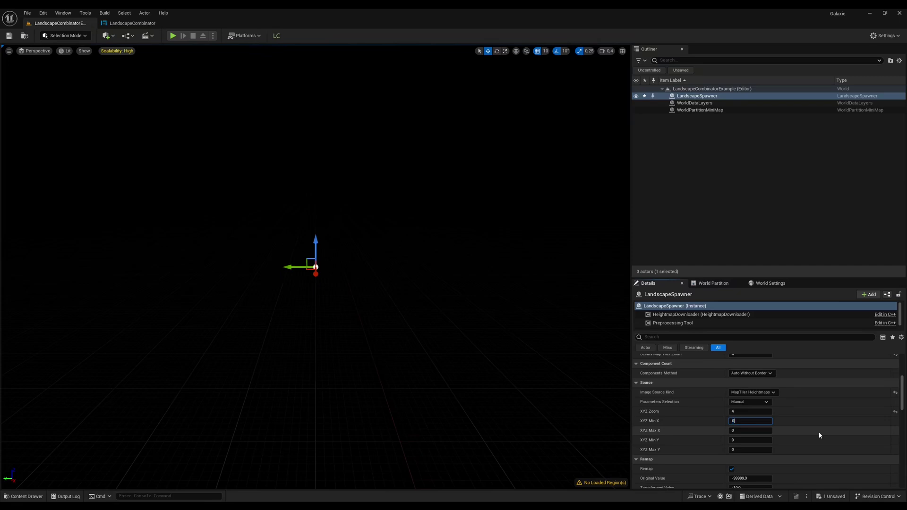
key(Tab)
text(15)
key(Tab)
key(Tab)
text(15)
key(Return)
- Collapse the spawner's Remap, Preprocessing, Resolution and Adapt to Landscape sections
scroll(826, 431, down, 4)
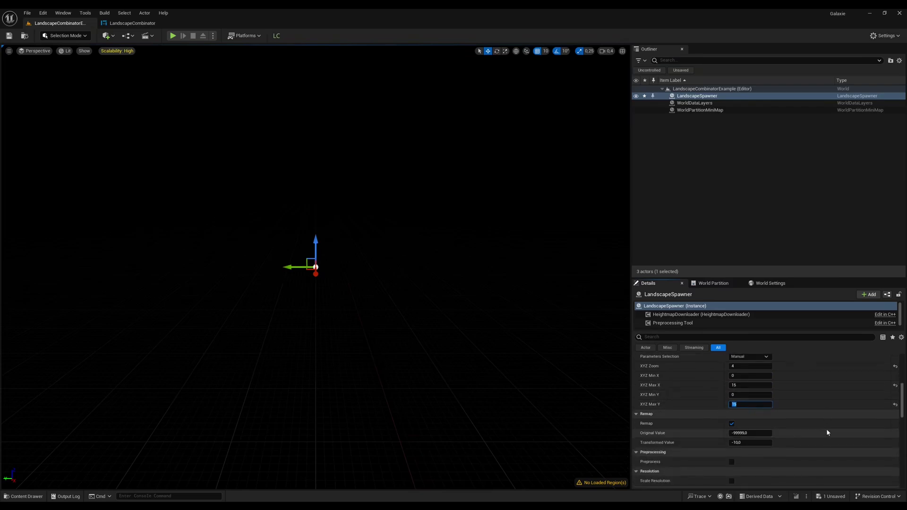
click(636, 414)
click(636, 424)
click(636, 433)
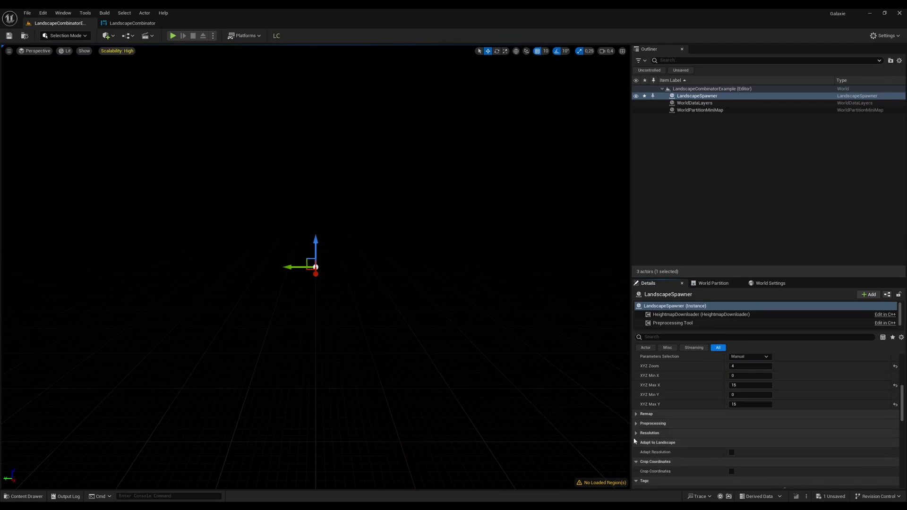
click(636, 443)
scroll(700, 447, down, 2)
scroll(700, 446, up, 15)
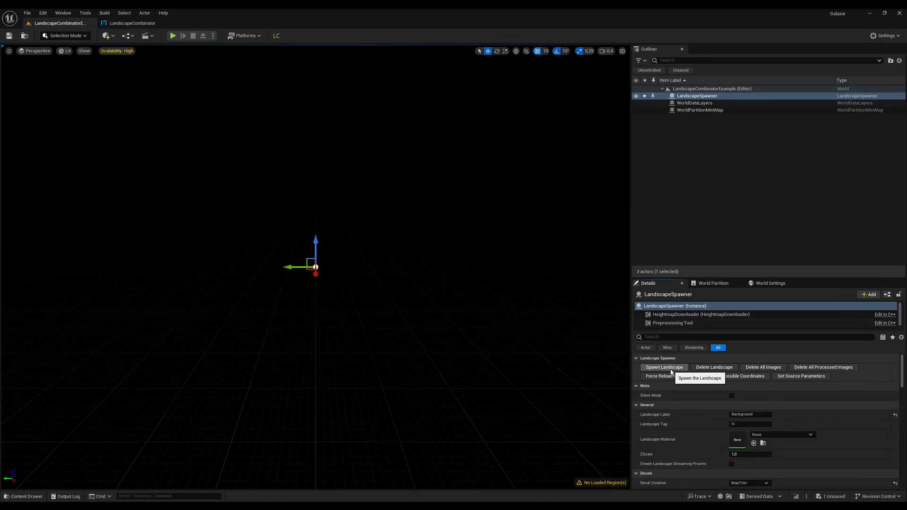
click(671, 371)
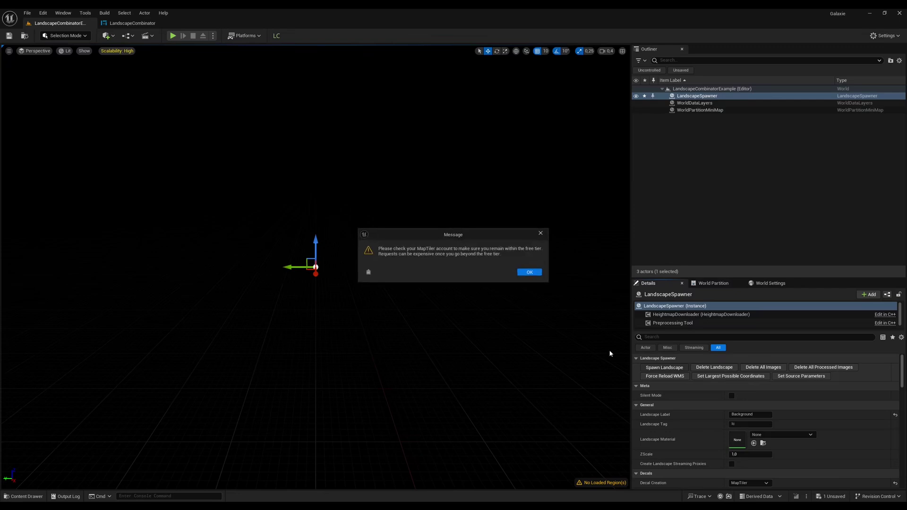
click(529, 273)
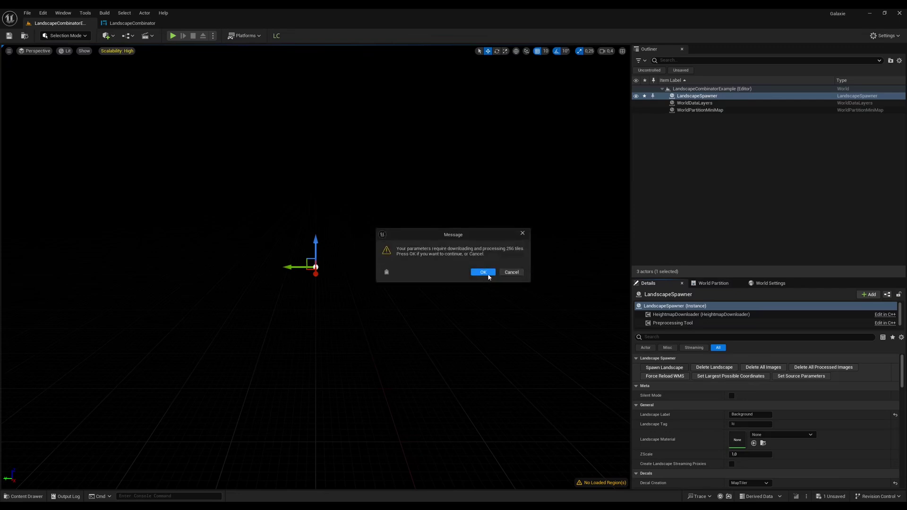
click(502, 275)
click(522, 272)
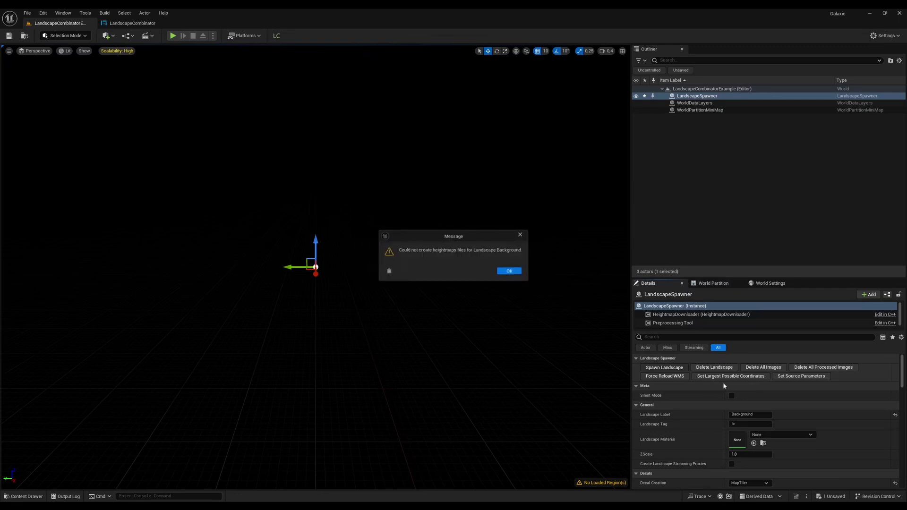
click(518, 272)
- Spawn the Background landscape with Silent Mode enabled, and close the LandscapeCombinator asset editor
click(732, 396)
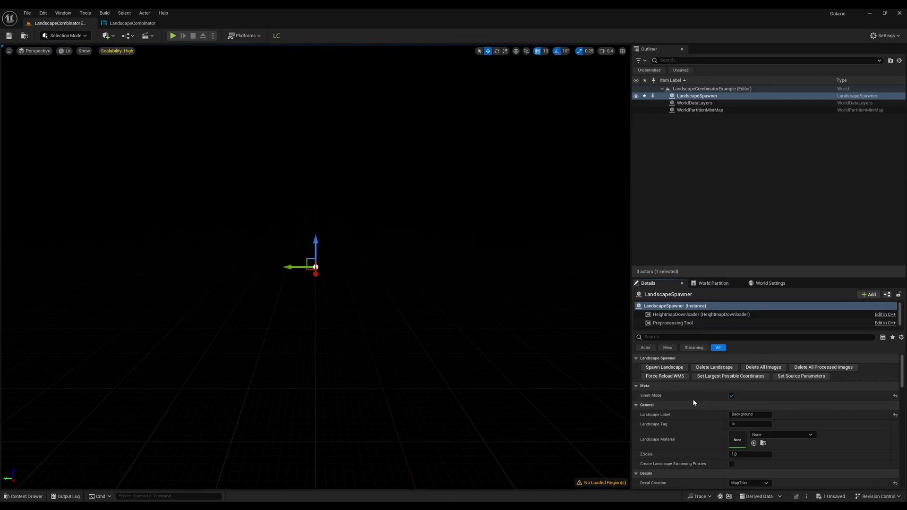
click(665, 367)
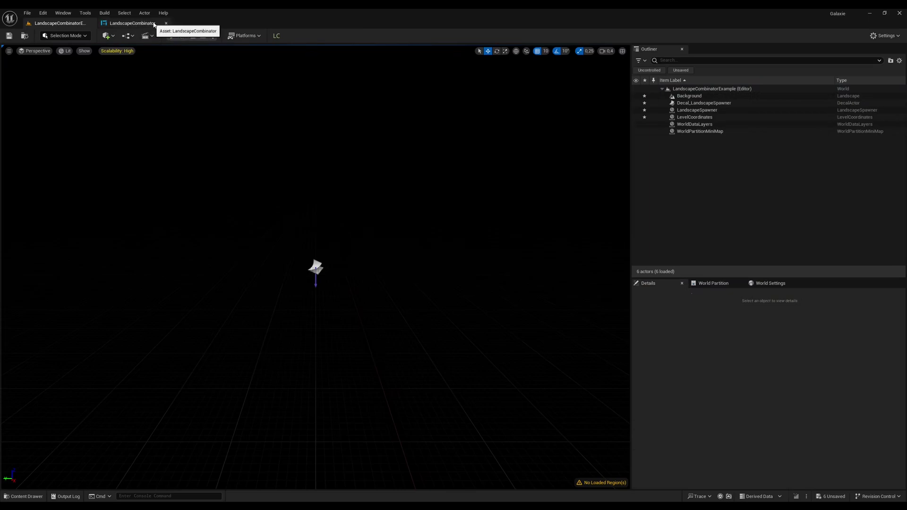
click(166, 23)
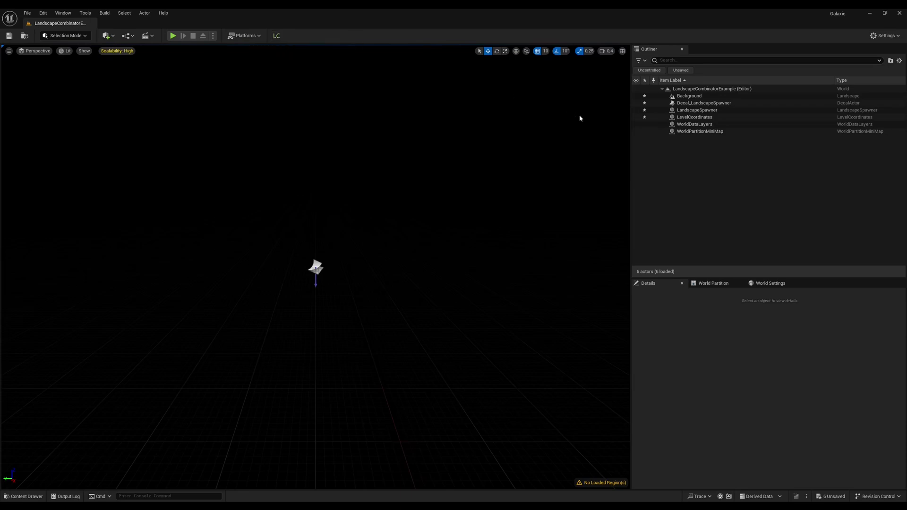
- Focus the view on the Background landscape and add a directional light to the level
double_click(687, 96)
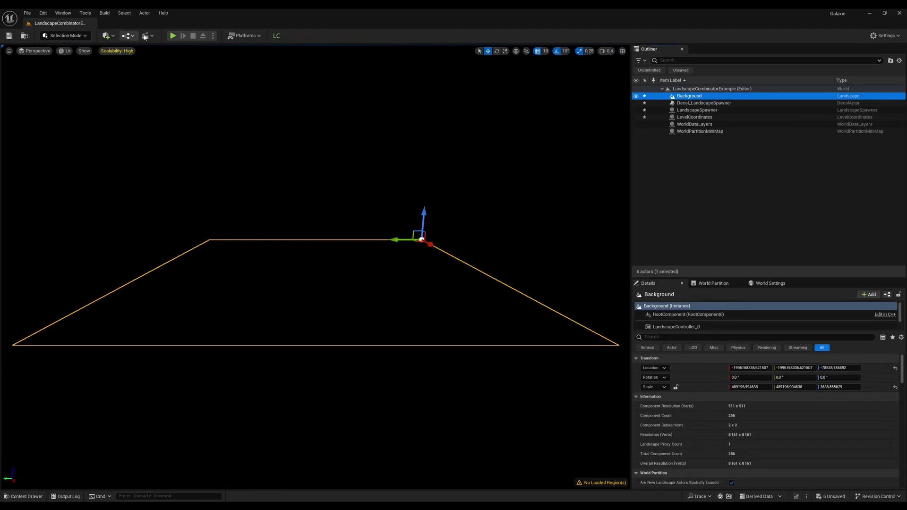
click(108, 35)
mouse_move(140, 126)
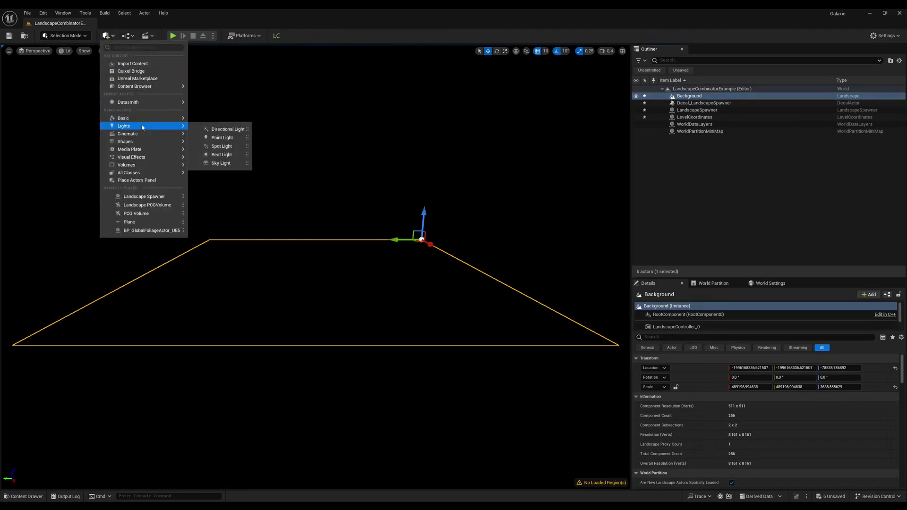
click(220, 128)
- Set the camera speed scalar to 100 and fly the camera toward the world map landscape
right_drag(322, 184, 334, 167)
scroll(322, 183, up, 5)
click(607, 51)
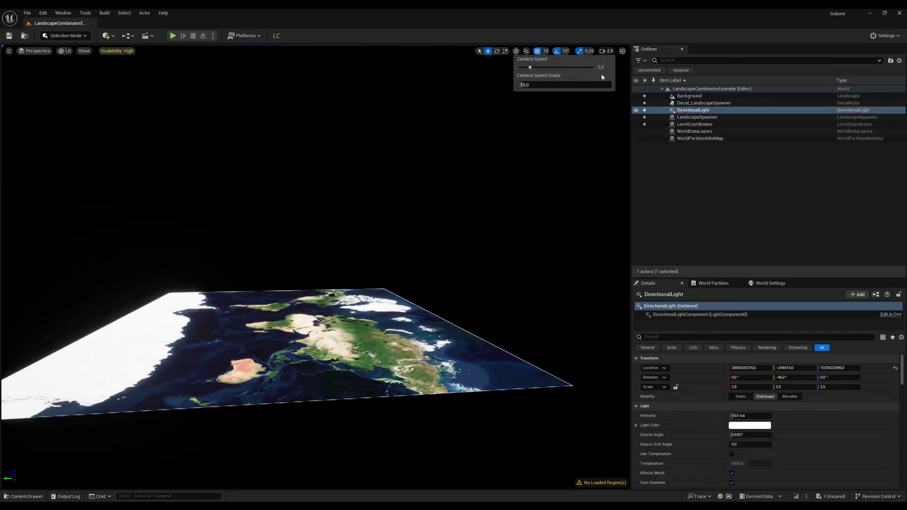
click(576, 84)
text(100)
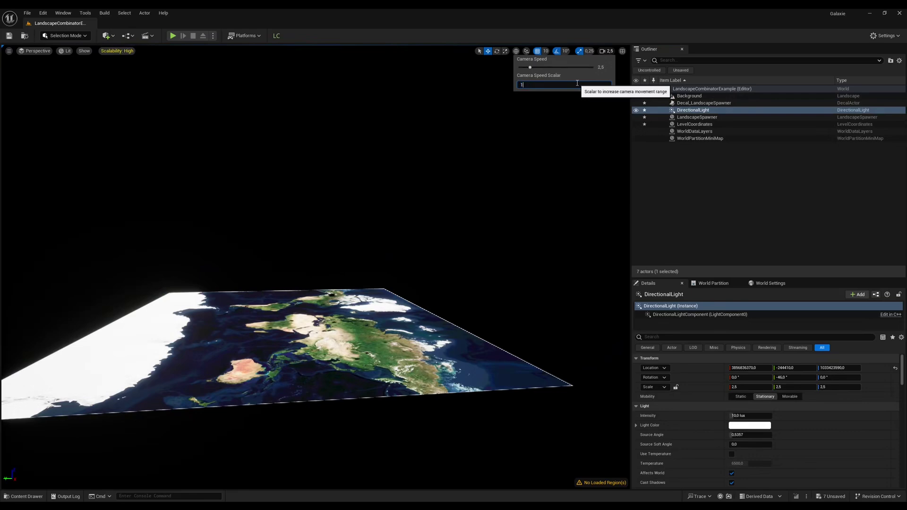
key(Return)
right_drag(512, 153, 595, 163)
key(w)
scroll(489, 118, up, 3)
- Set the camera speed scalar to 500 and fly in over western Europe and the Mediterranean
click(607, 50)
click(554, 84)
text(500)
key(Return)
key(w)
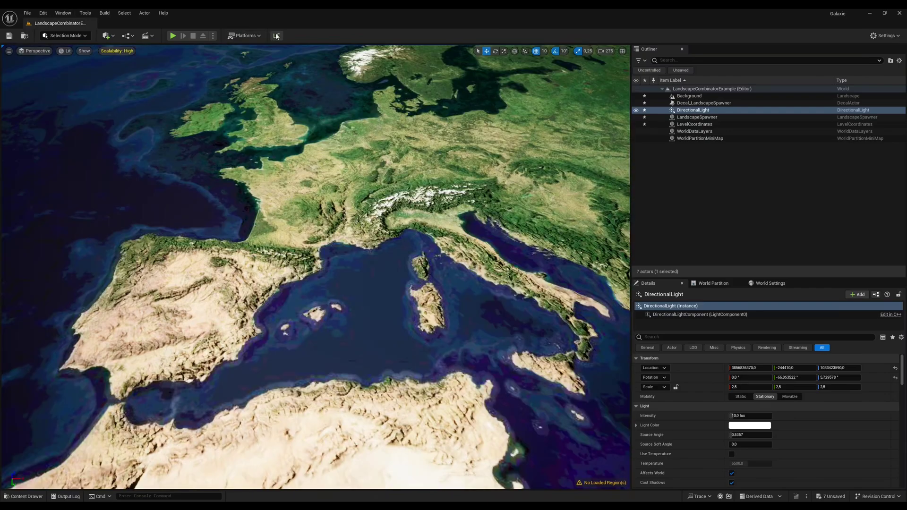
- Create a new landscape combination named CivitaDiBagnoregio in the Landscape Combinator
click(276, 36)
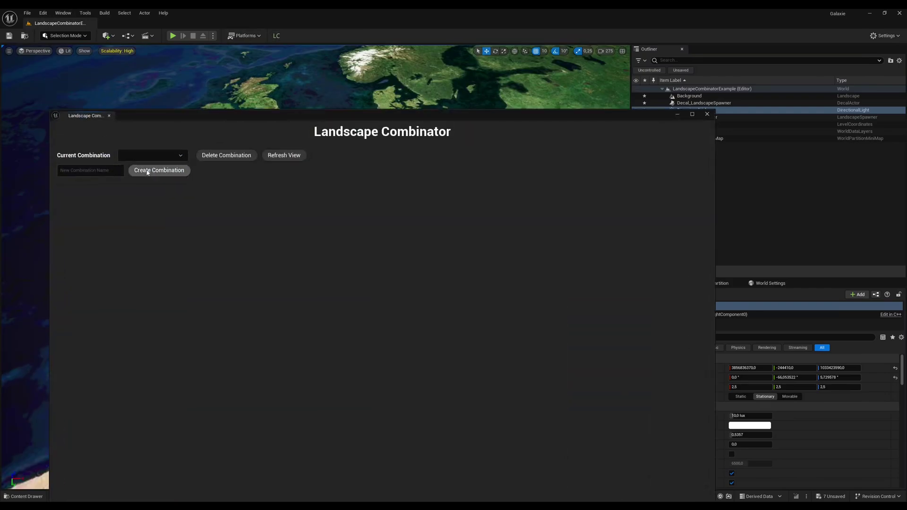
click(110, 169)
text(Civita di Bagnoregio)
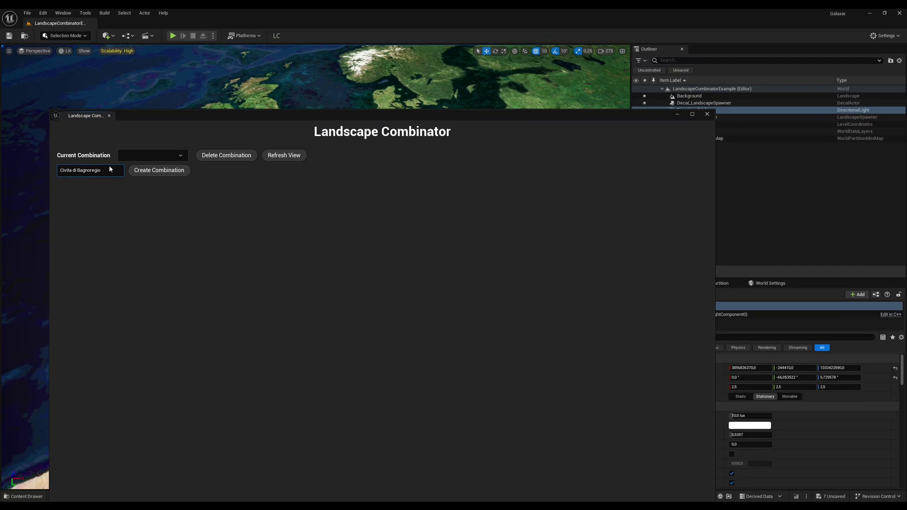
key(ctrl+Left)
key(BackSpace)
key(ctrl+Left)
key(BackSpace)
key(Delete)
text(D)
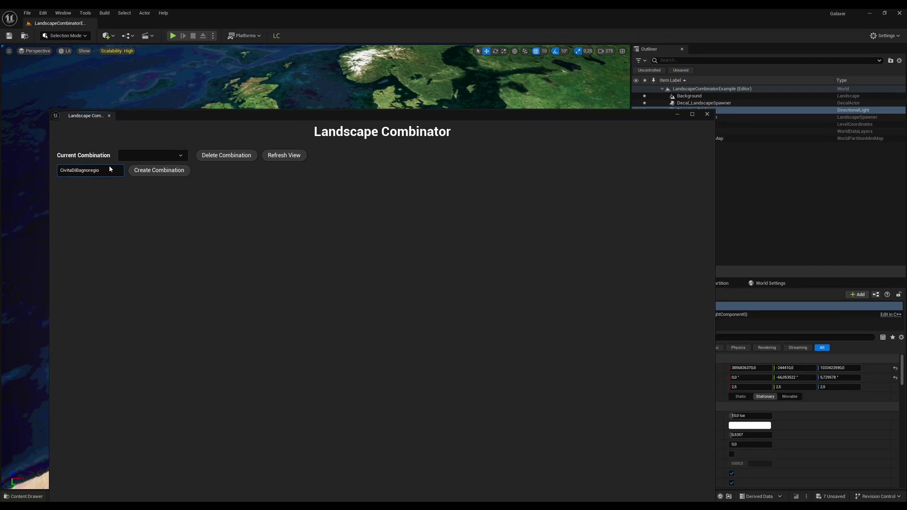
click(181, 171)
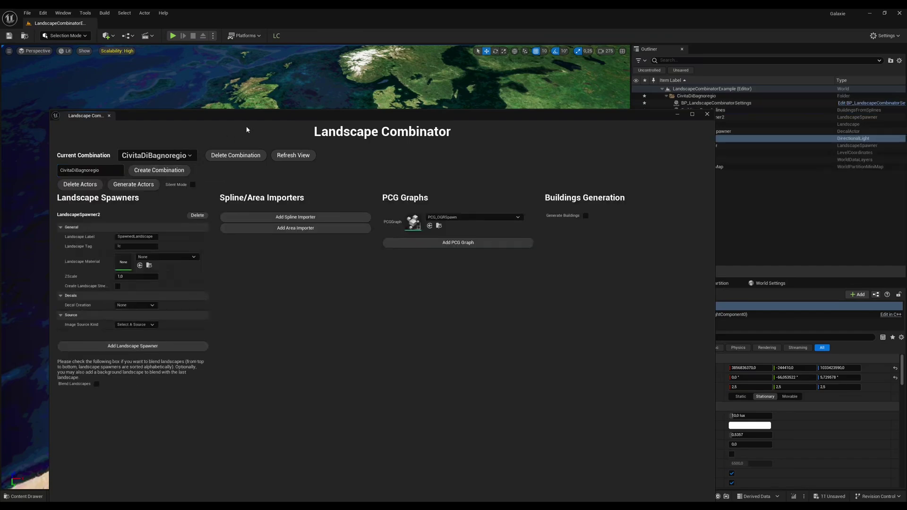
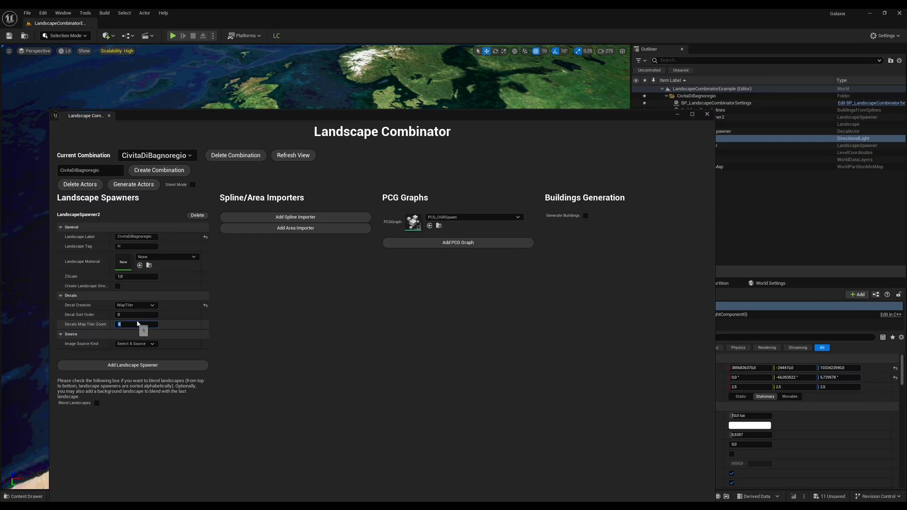
- Set the CivitaDiBagnoregio landscape's Decals Map Tiler Zoom to 17 and Decal Sort Order to -1
click(142, 324)
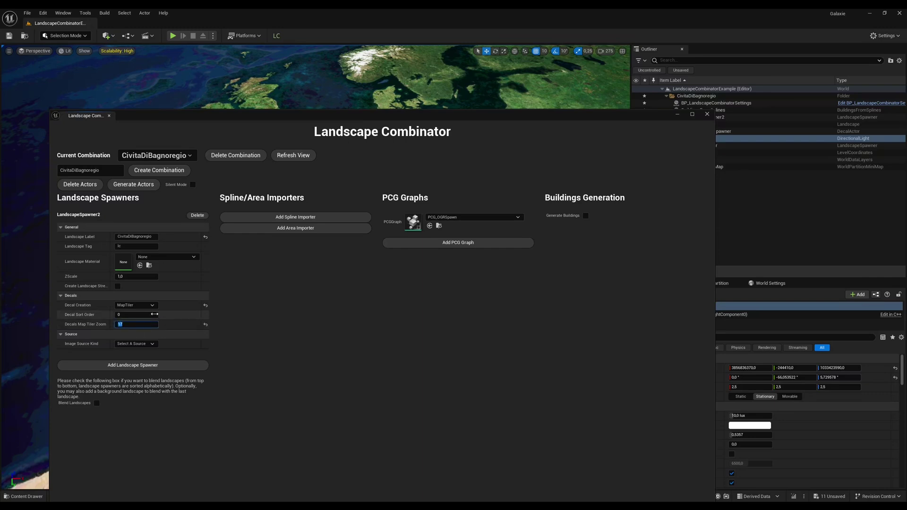
click(156, 315)
text(-1)
- Choose MapTiler Heightmaps as the CivitaDiBagnoregio spawner's image source kind and acknowledge the account notice
click(136, 343)
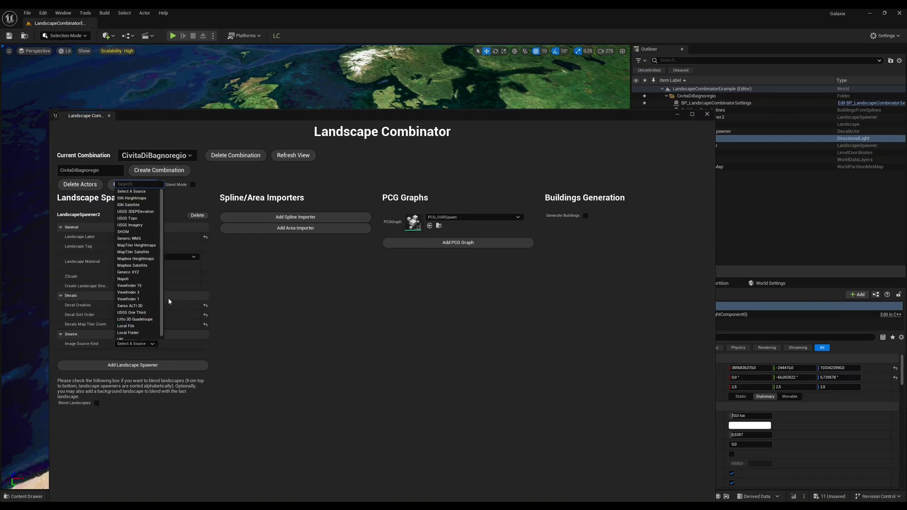
click(156, 251)
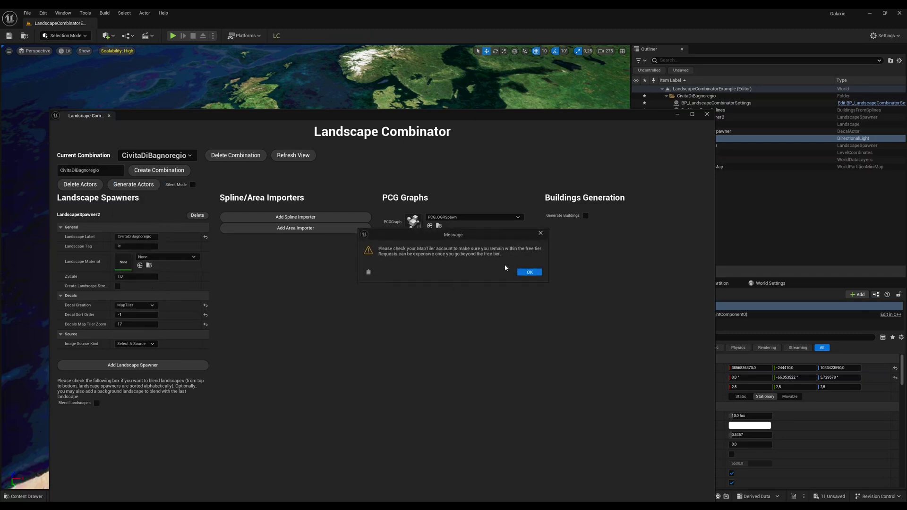
click(515, 271)
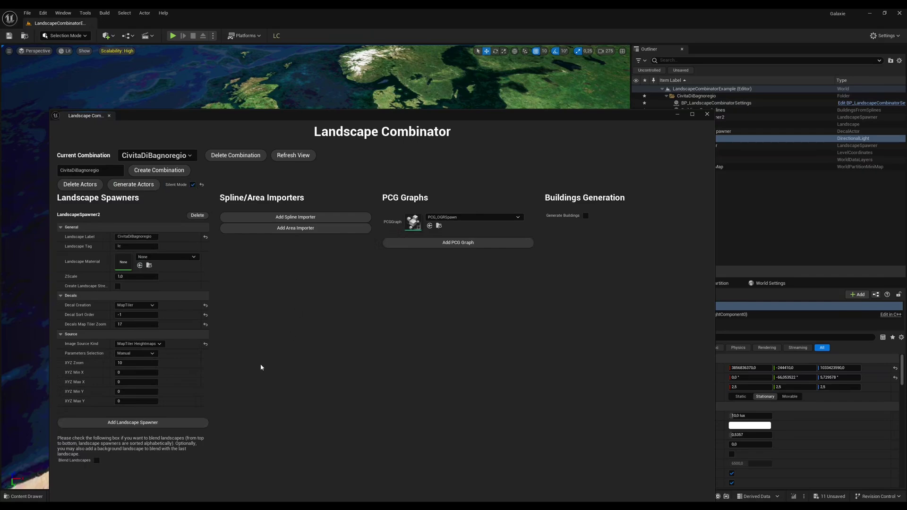
- Set the CivitaDiBagnoregio spawner's Parameters Selection to From EPSG4326Coordinates with longitude 12.114041 and latitude 42.627790
click(135, 354)
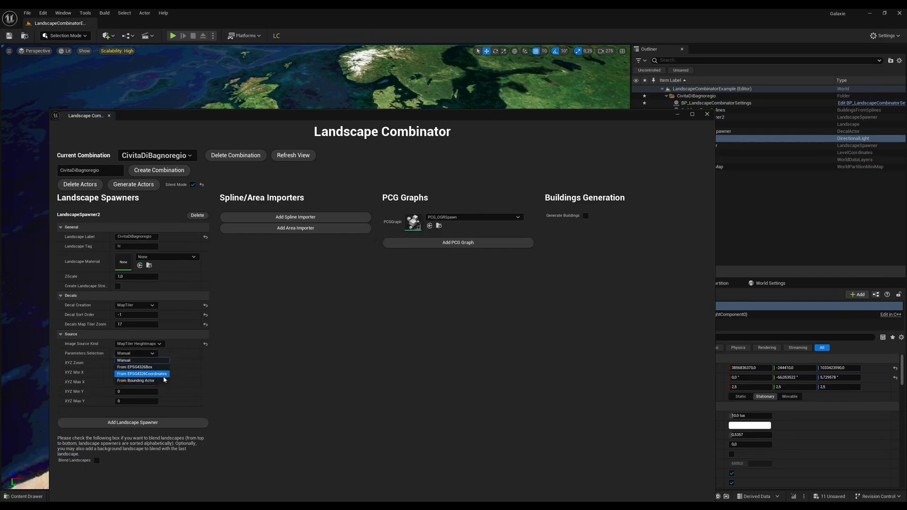
click(163, 376)
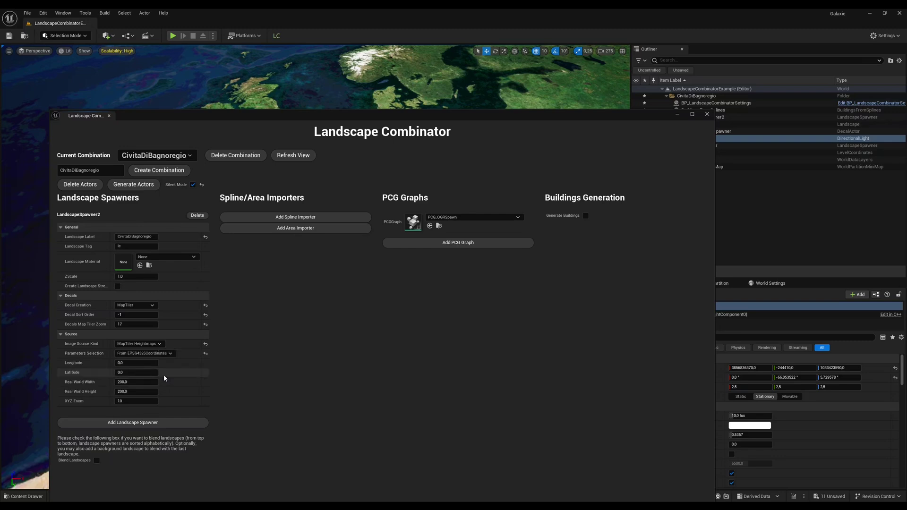
click(143, 363)
text(12.114041)
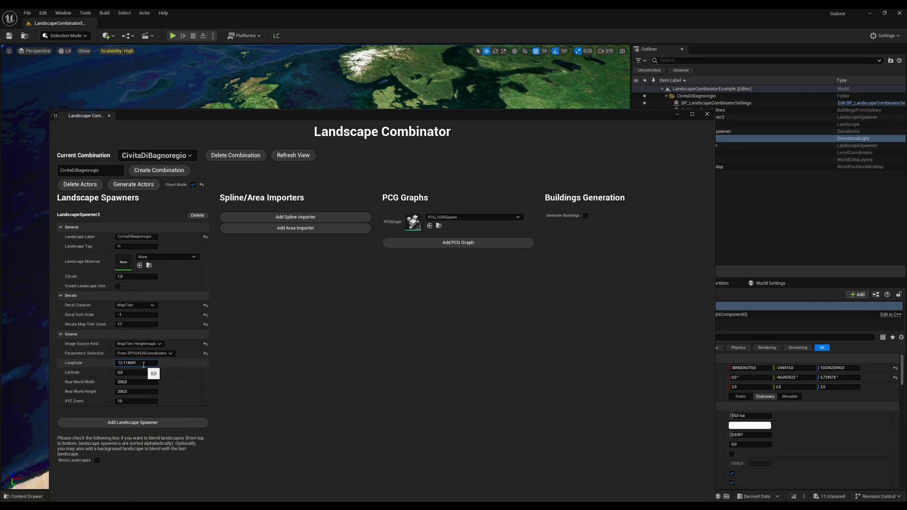
click(141, 373)
text(42.627790)
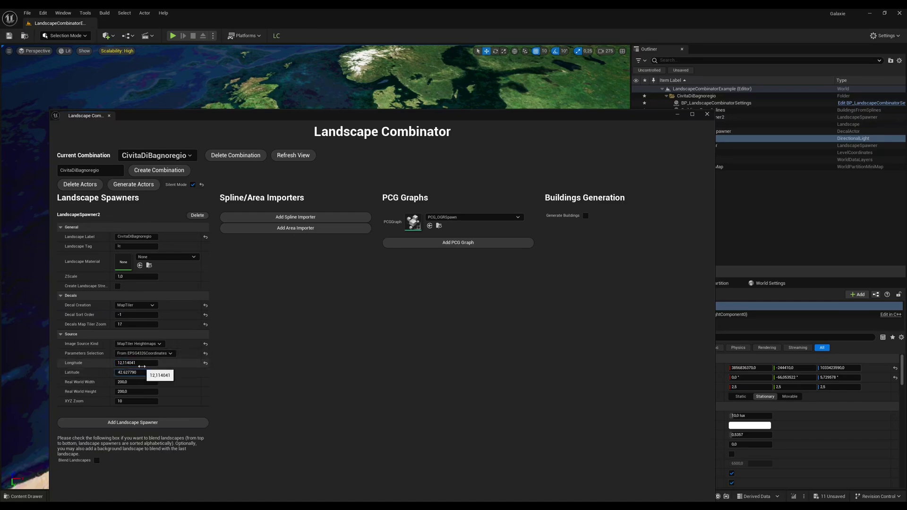
key(Return)
- Set the CivitaDiBagnoregio spawner's Real World Width and Height to 1000 and its XYZ Zoom to 14
click(144, 382)
text(1000)
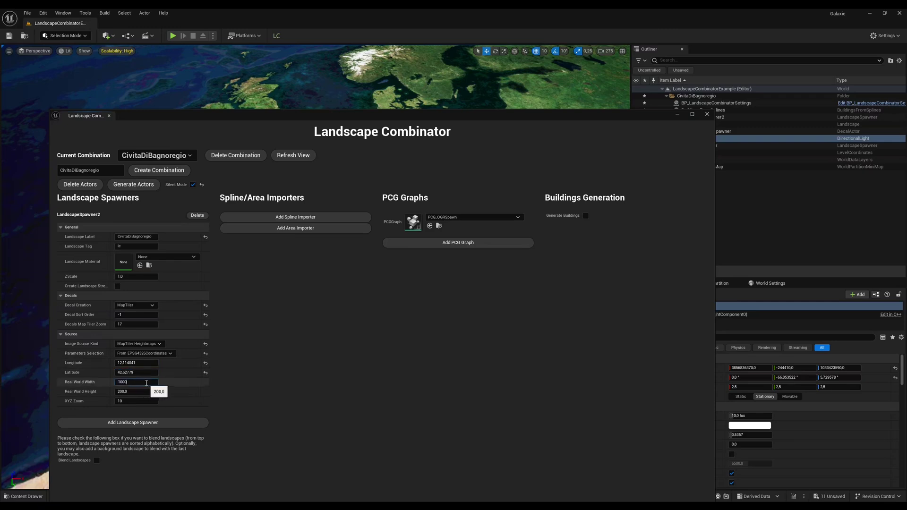
key(Tab)
text(1000)
key(Tab)
text(14)
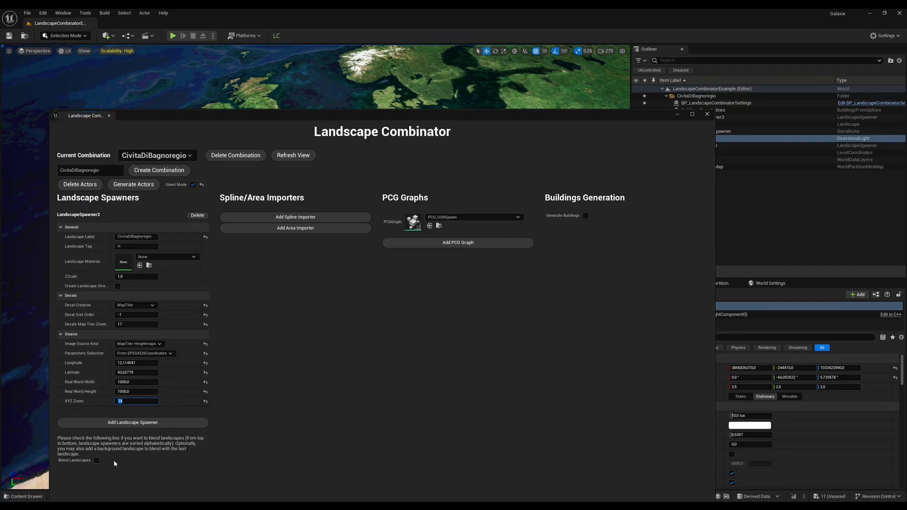
- Enable Blend Landscapes for the combination and choose Background as the background landscape
click(97, 461)
click(139, 469)
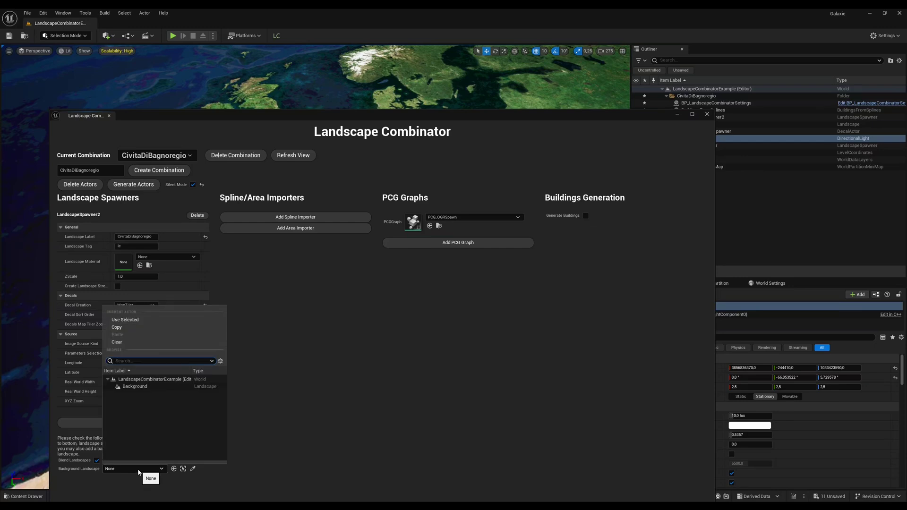
click(134, 386)
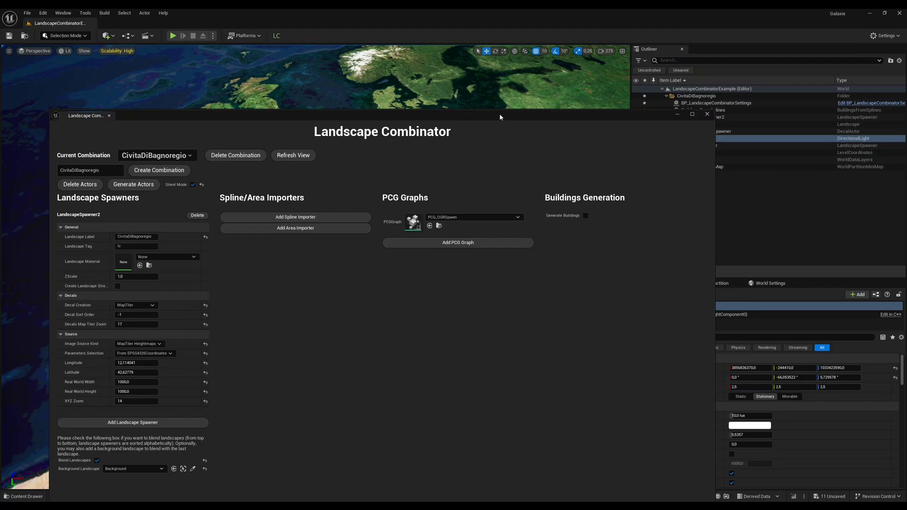
- Rename the LandscapeSpawner actor of the background landscape as LS_Background
drag(500, 117, 428, 105)
click(733, 117)
click(733, 117)
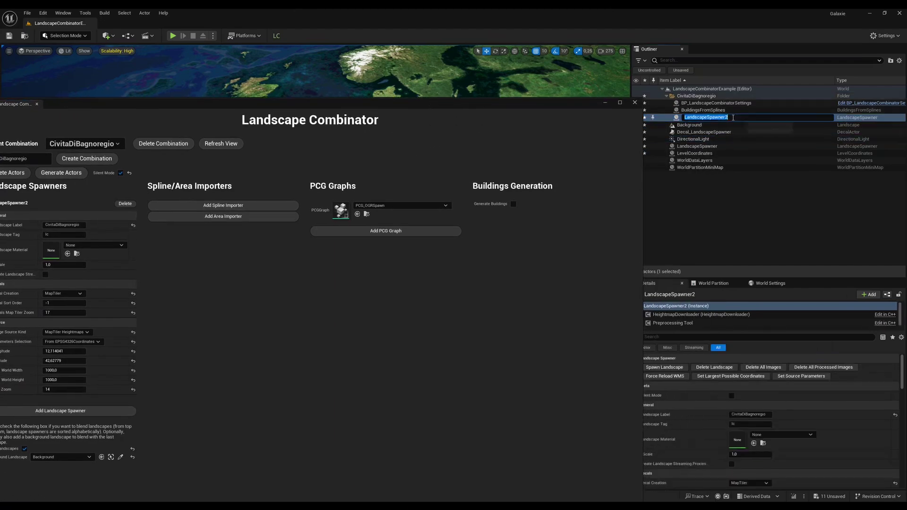
click(735, 118)
click(714, 146)
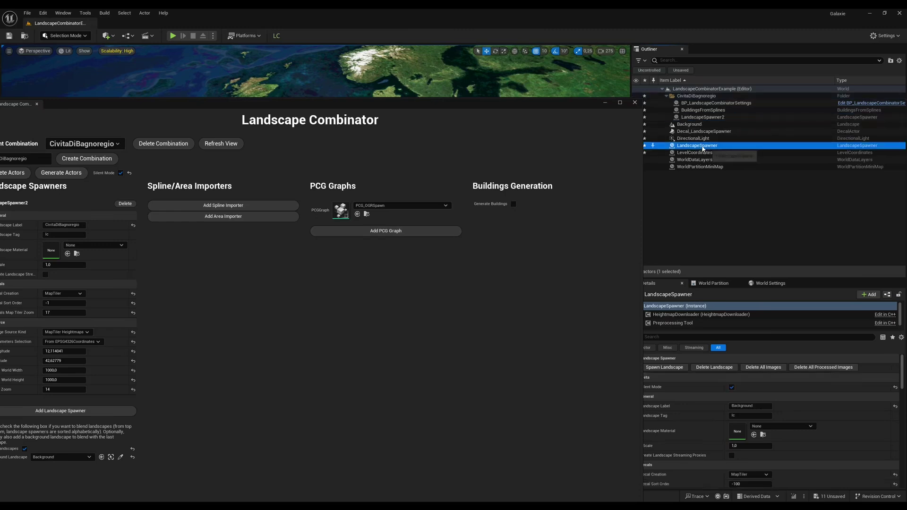
click(715, 146)
text(LS_Background)
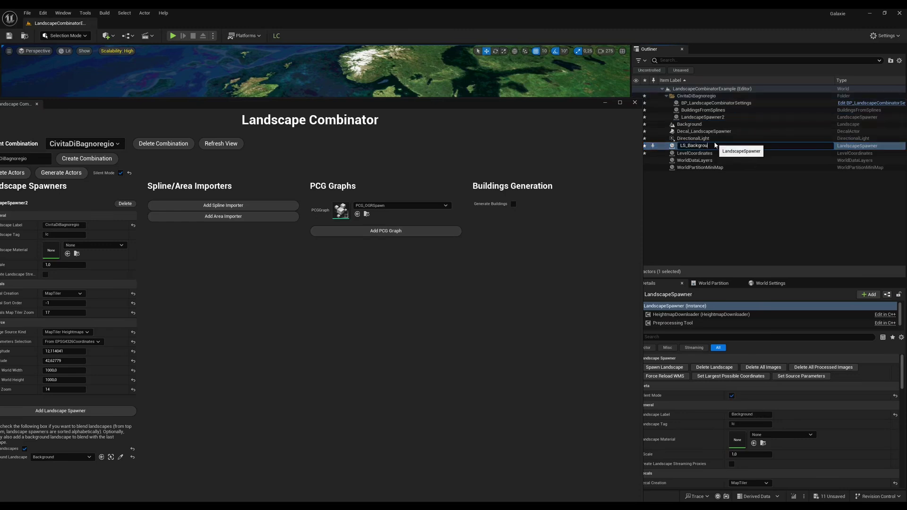
key(Return)
- Duplicate LandscapeSpawner2 twice and refresh the Landscape Combinator view
click(732, 118)
click(731, 117)
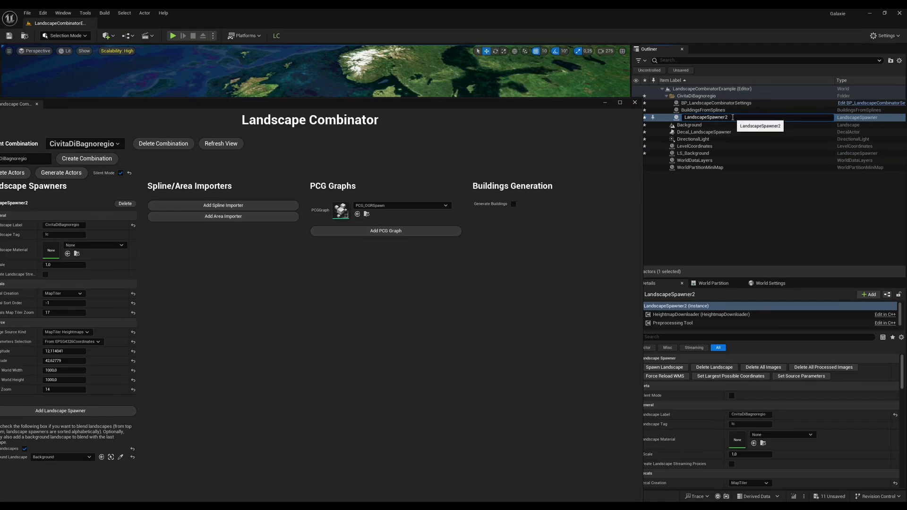
key(Return)
key(ctrl+d)
key(ctrl+d)
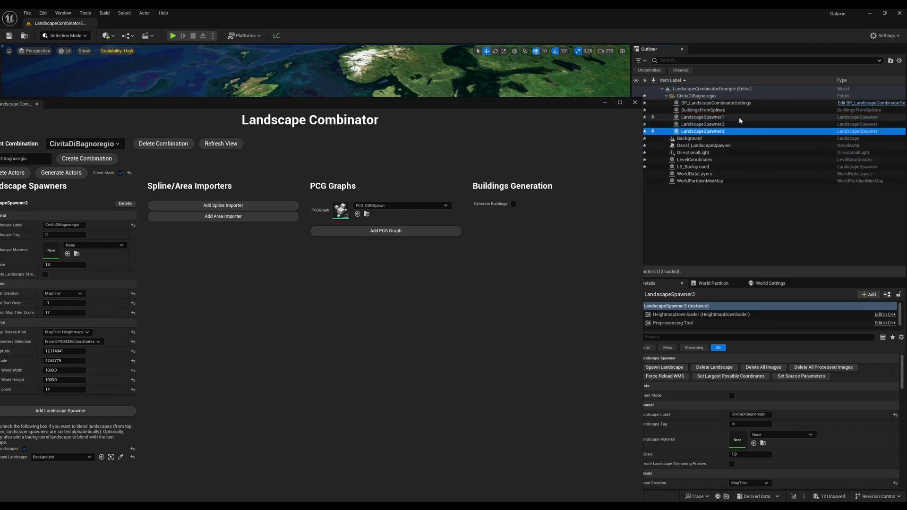
drag(406, 103, 544, 82)
click(369, 123)
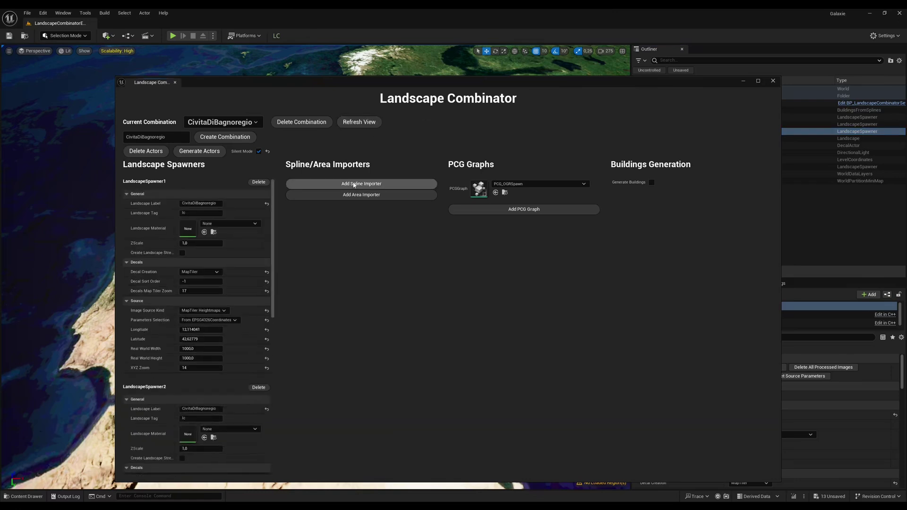
- Select all three CivitaDiBagnoregio landscape spawners and filter their details by "tag" to examine their shared actor tag
scroll(193, 237, down, 6)
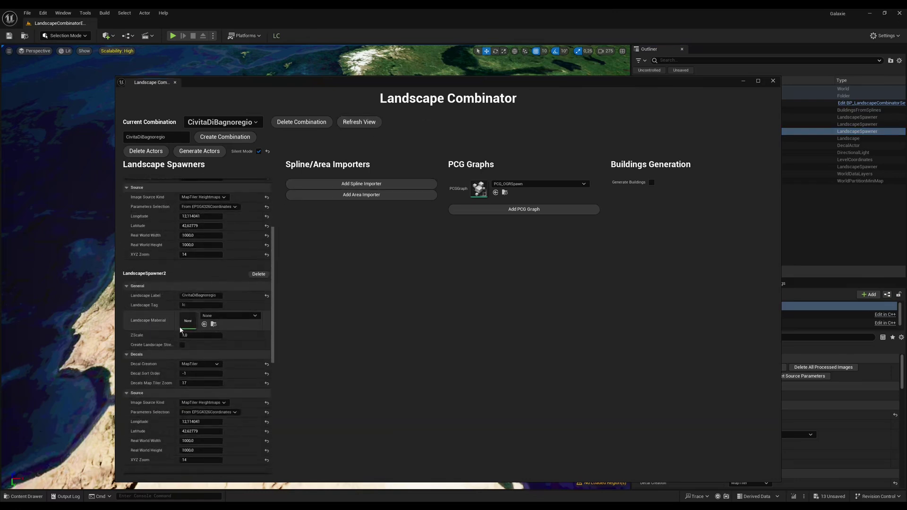
scroll(201, 338, up, 1)
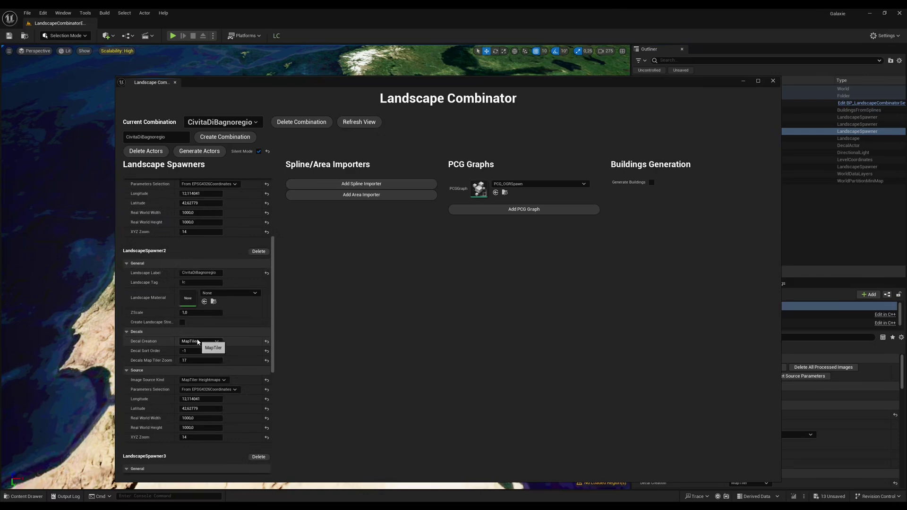
drag(612, 82, 485, 72)
shift+click(719, 120)
click(710, 303)
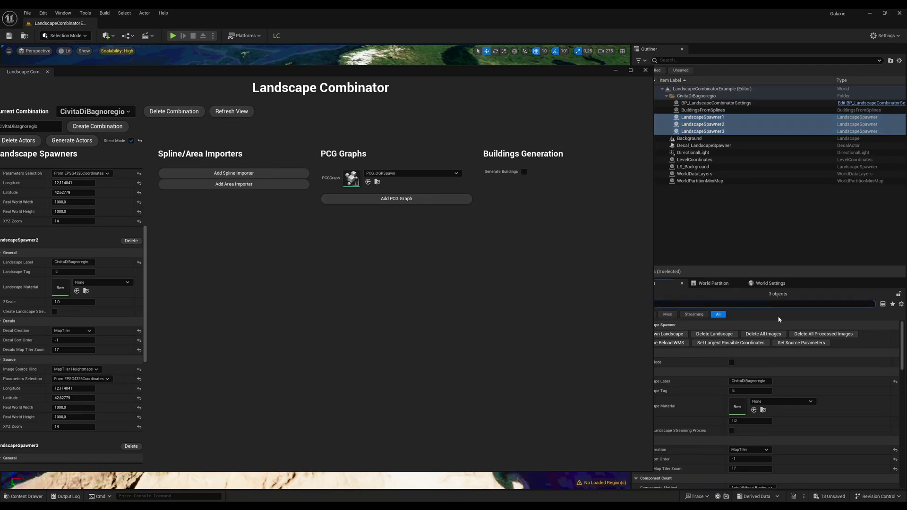
text(tag)
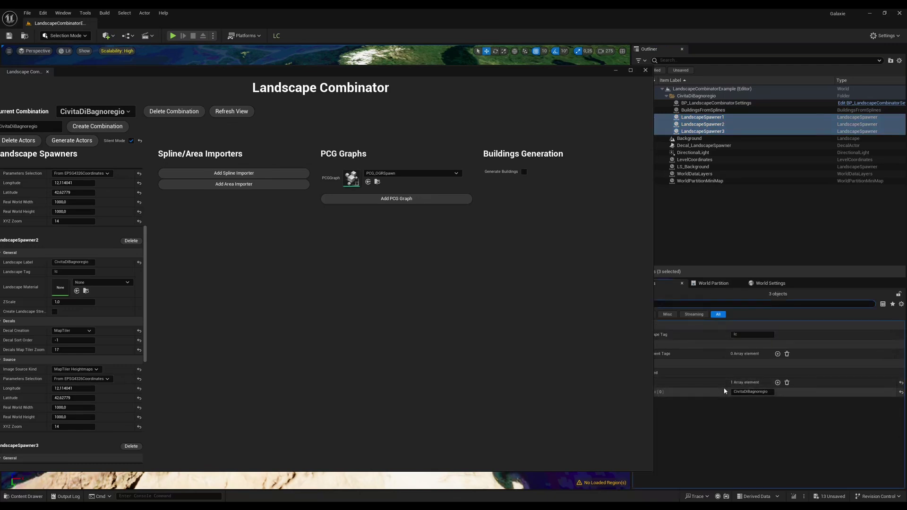
drag(230, 77, 268, 76)
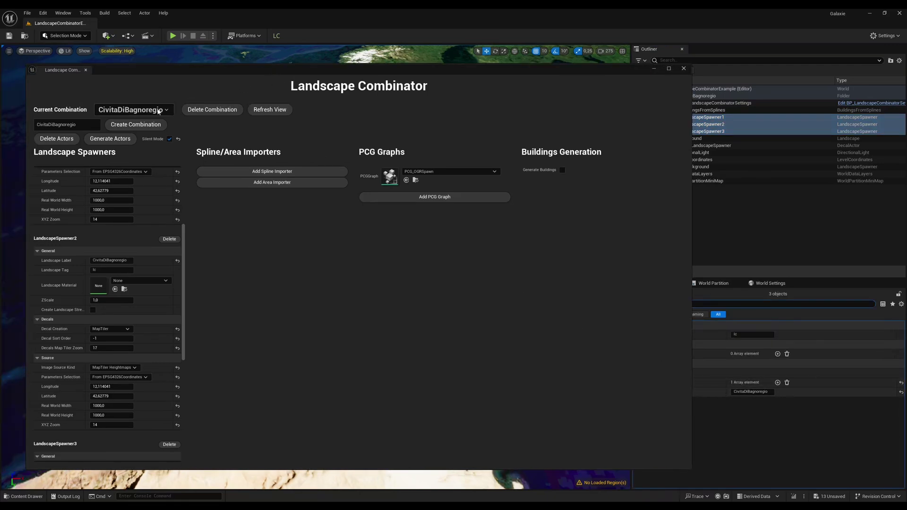
mouse_move(550, 74)
mouse_down()
mouse_move(420, 72)
mouse_move(659, 82)
mouse_move(598, 74)
mouse_move(538, 84)
mouse_up()
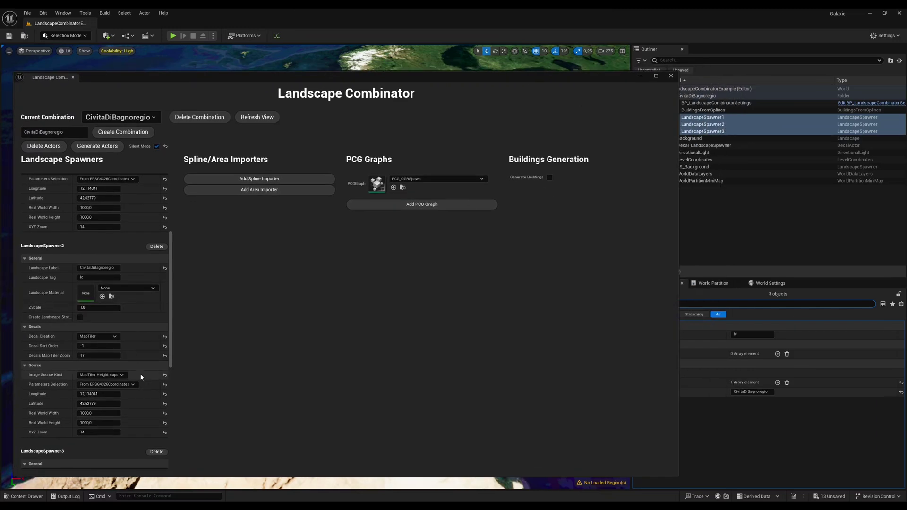
- Set LandscapeSpawner2's Real World Width and Height to 8000 and its XYZ Zoom to 11
click(113, 414)
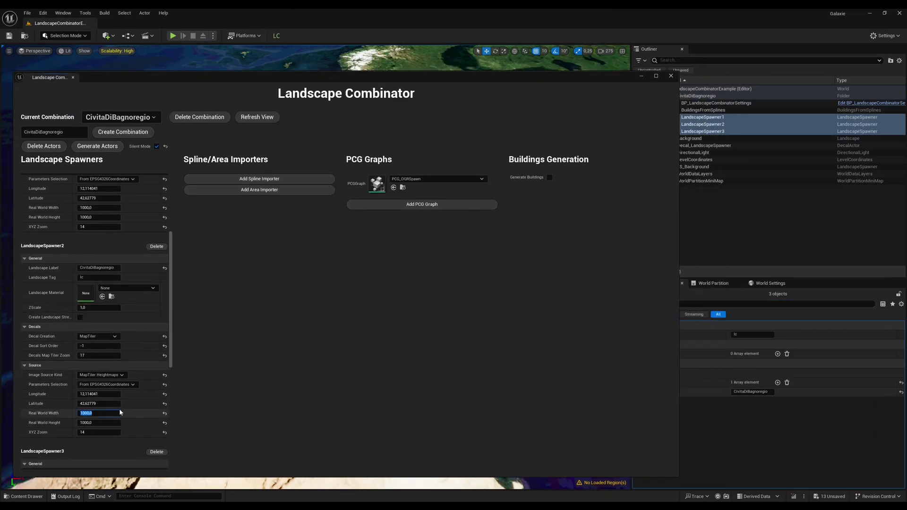
text(4000)
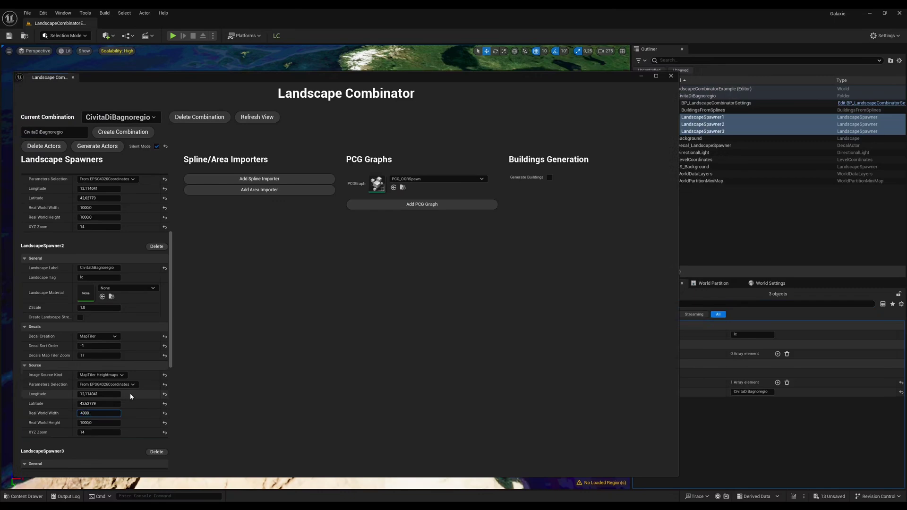
key(BackSpace)
key(BackSpace)
key(BackSpace)
key(BackSpace)
text(8000)
key(Tab)
text(8000)
key(Tab)
text(13)
- Set LandscapeSpawner2's Decals Map Tiler Zoom to 14
click(104, 356)
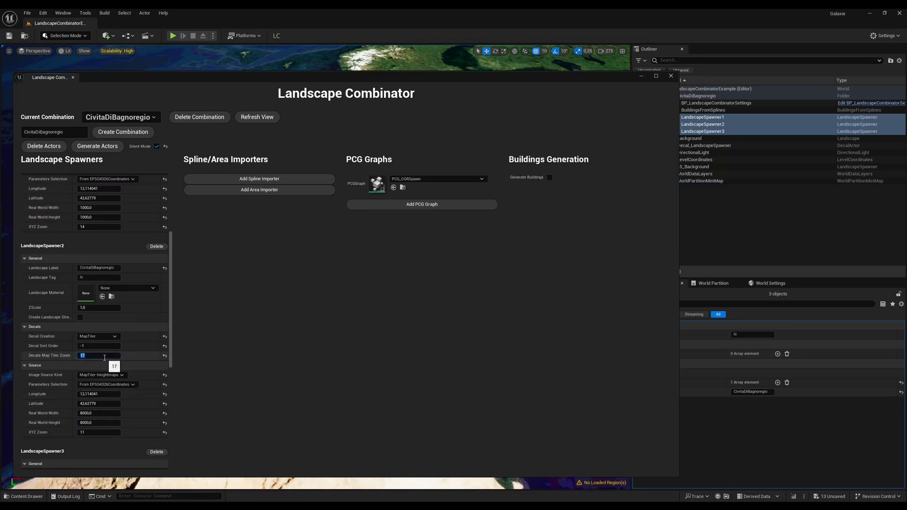
text(14)
key(Return)
- Set LandscapeSpawner3's Real World Width and Real World Height to 64000
scroll(137, 370, down, 5)
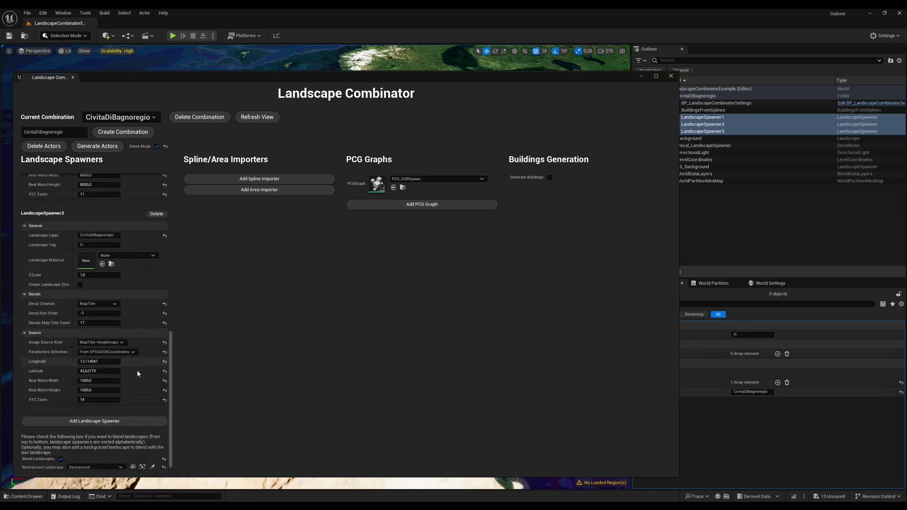
click(105, 381)
text(640)
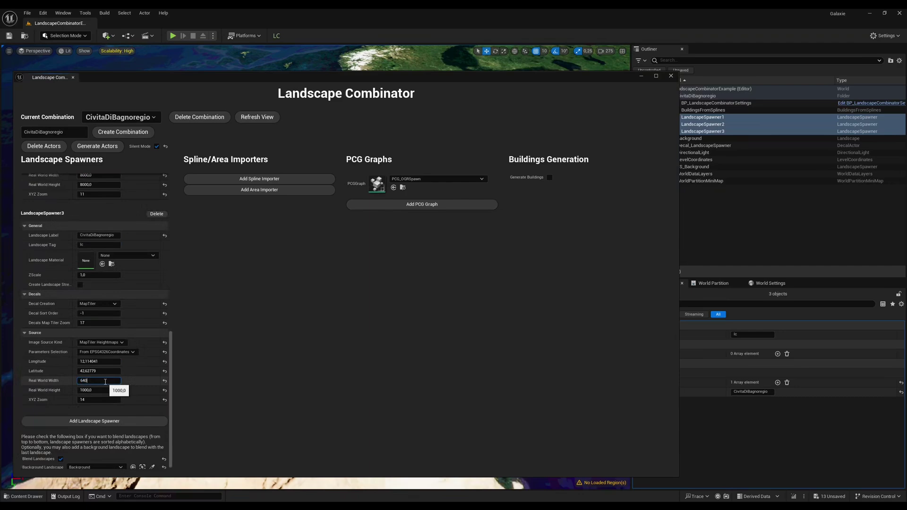
text(00)
key(Tab)
text(64)
key(Tab)
- Set LandscapeSpawner3's Decals Map Tiler Zoom to 11 and its XYZ Zoom to 8
click(107, 323)
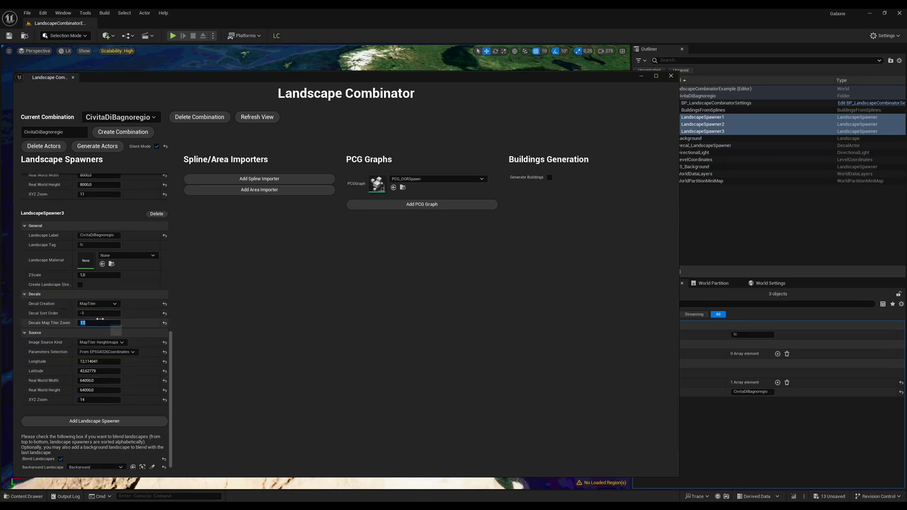
text(11)
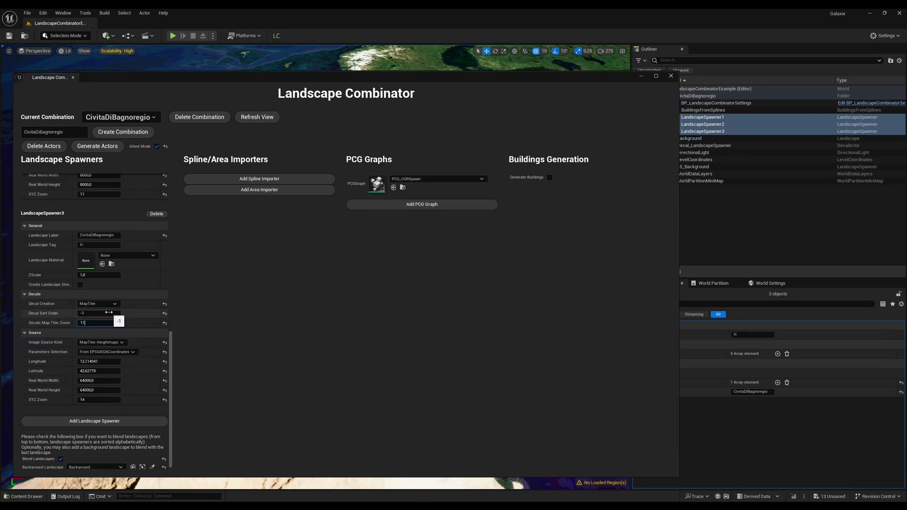
click(90, 400)
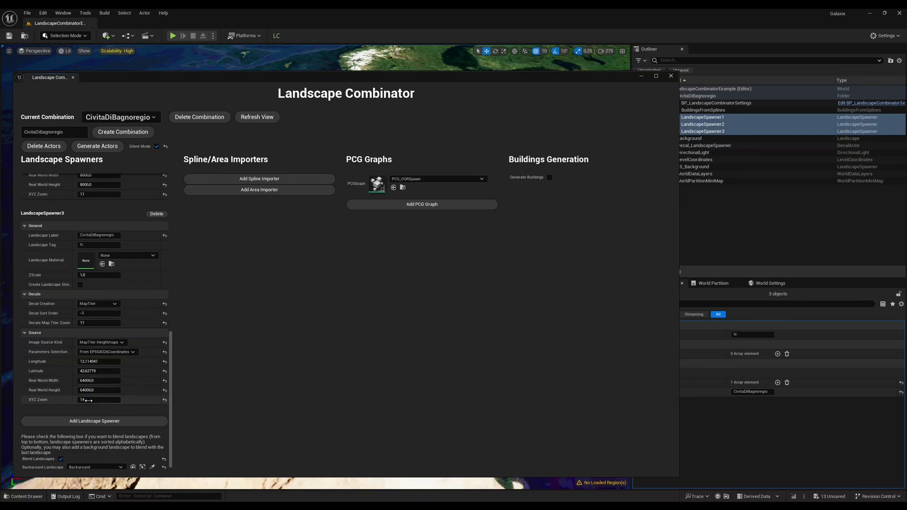
text(8)
key(Return)
- Add a spline importer to the combination with OSM Buildings as its source
click(271, 179)
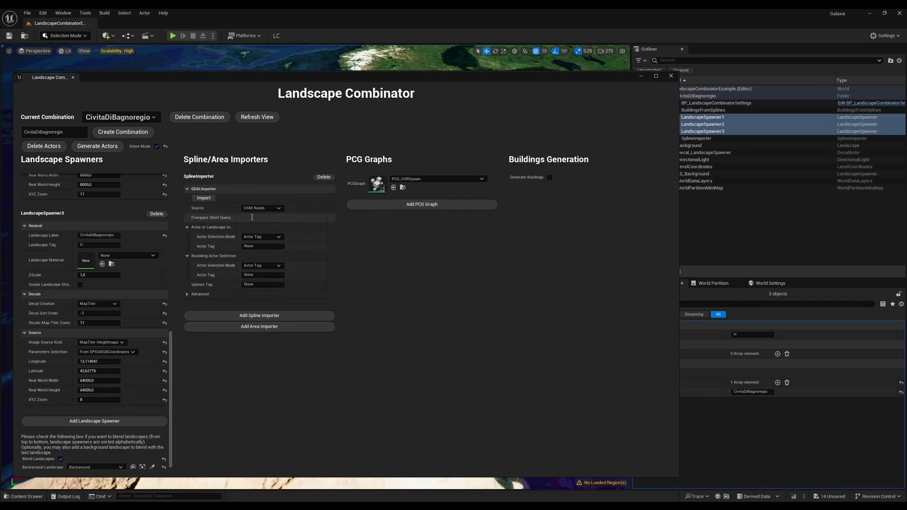
click(270, 208)
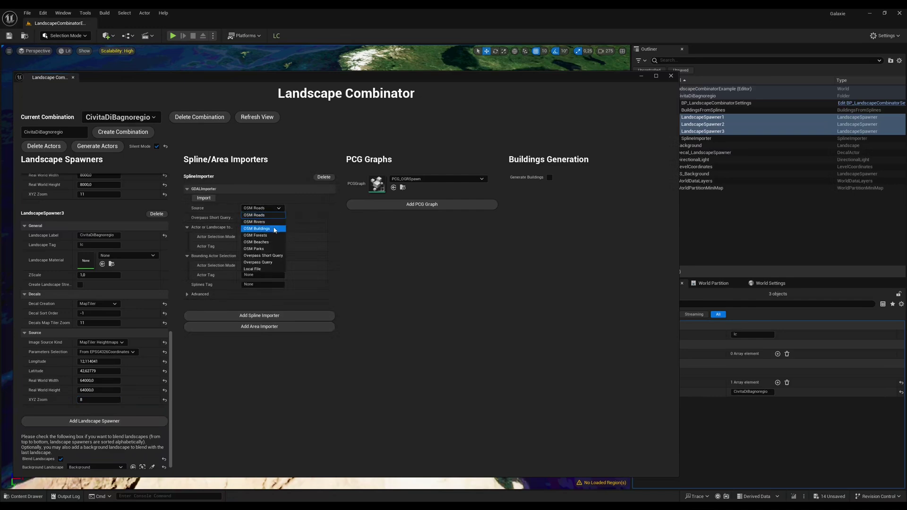
click(275, 228)
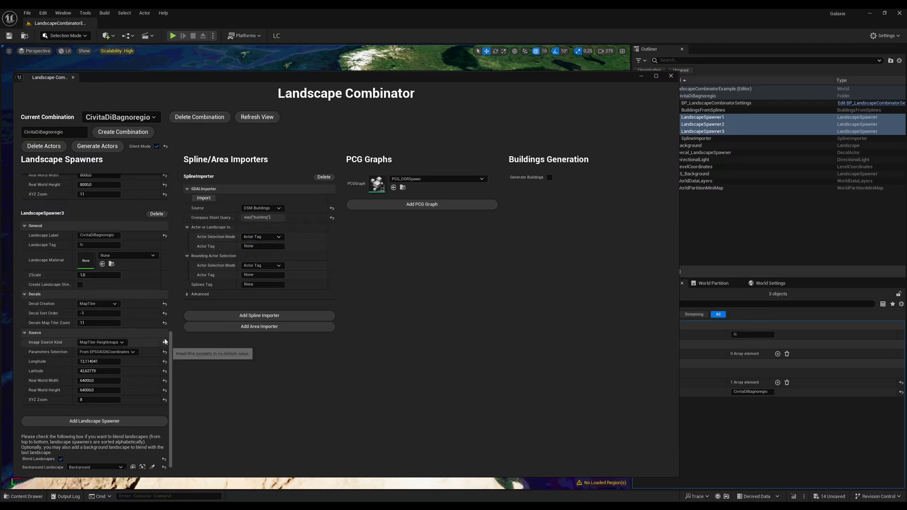
- Set LandscapeSpawner1's landscape label to CivitaDiBagnoregio1 and its landscape tag to lc1
drag(170, 336, 171, 189)
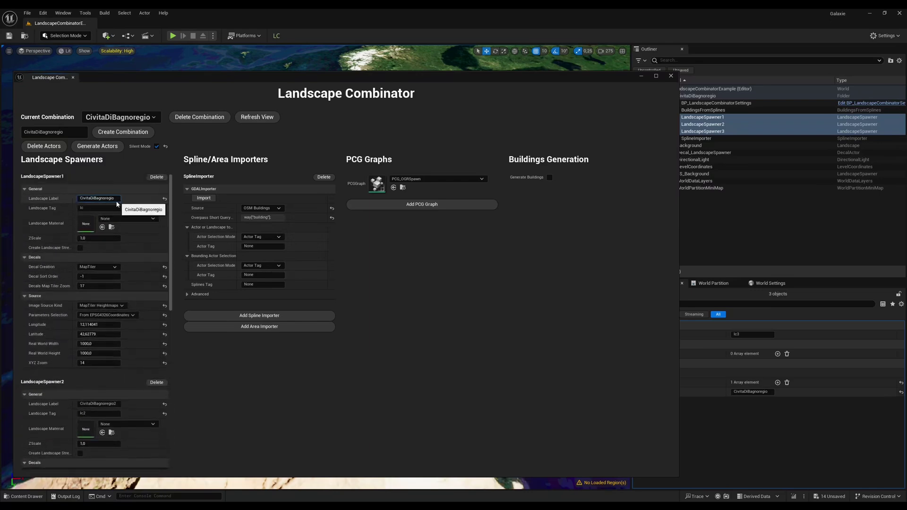
click(104, 208)
key(BackSpace)
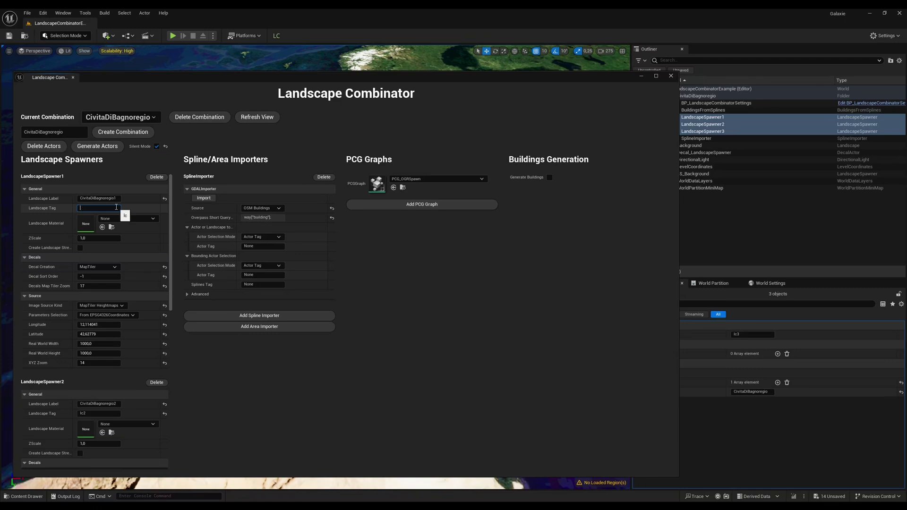
text(lc1)
key(Return)
- Copy the lc1 tag into the spline importer's actor tags for both the target landscape and the bounding actor
key(ctrl+c)
click(265, 247)
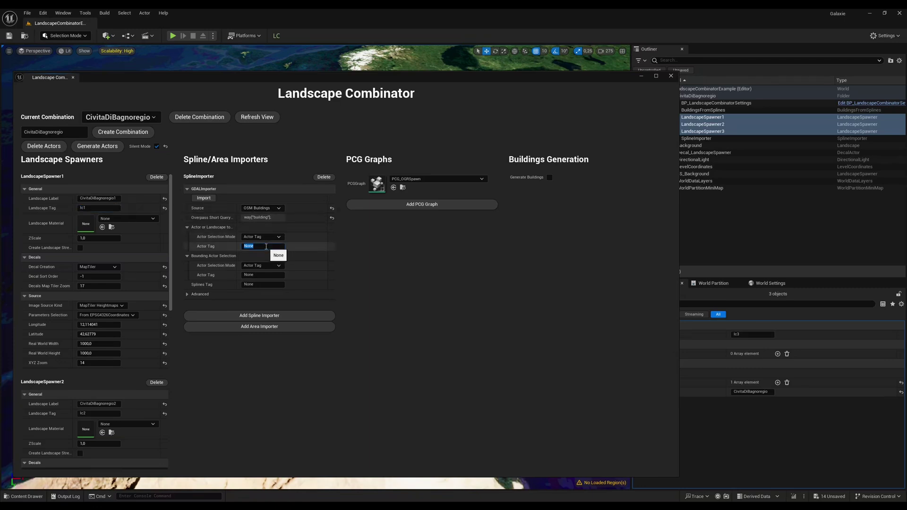
key(ctrl+v)
key(Return)
click(280, 275)
key(ctrl+v)
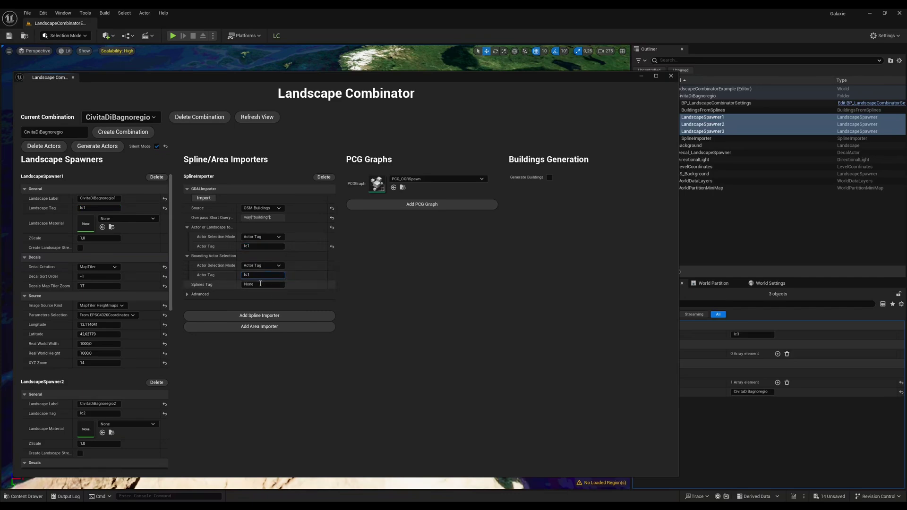
- Set the spline importer's splines tag to CivitaDiBagnoregio-buildings
key(Tab)
text(CivitaDiBagnoregio)
text(-buildings)
key(Return)
- Enable building generation, reuse the CivitaDiBagnoregio-buildings tag as its actors tag, and turn off conversion to static mesh
key(ctrl+c)
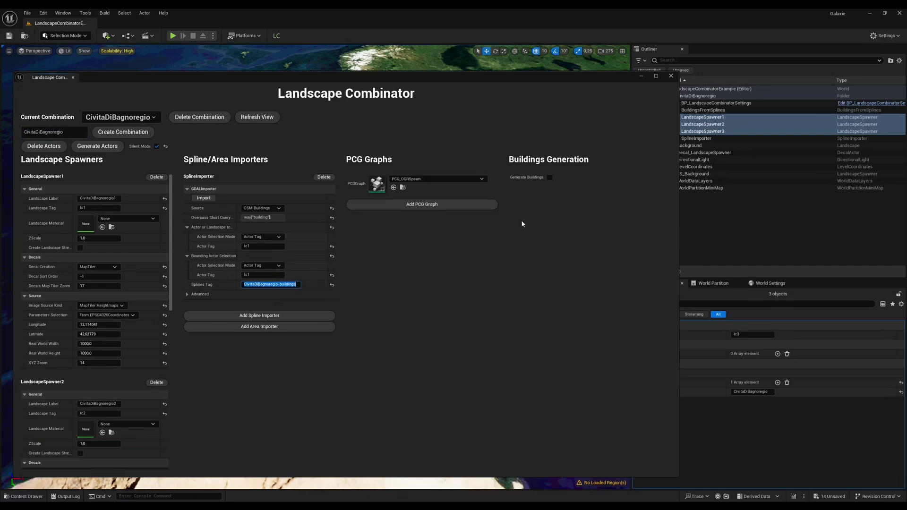
click(550, 177)
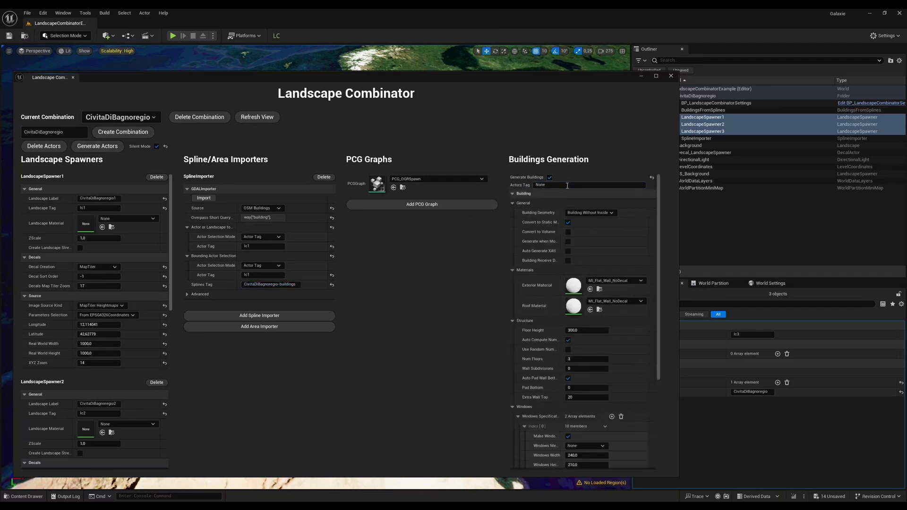
click(567, 186)
key(ctrl+v)
key(Return)
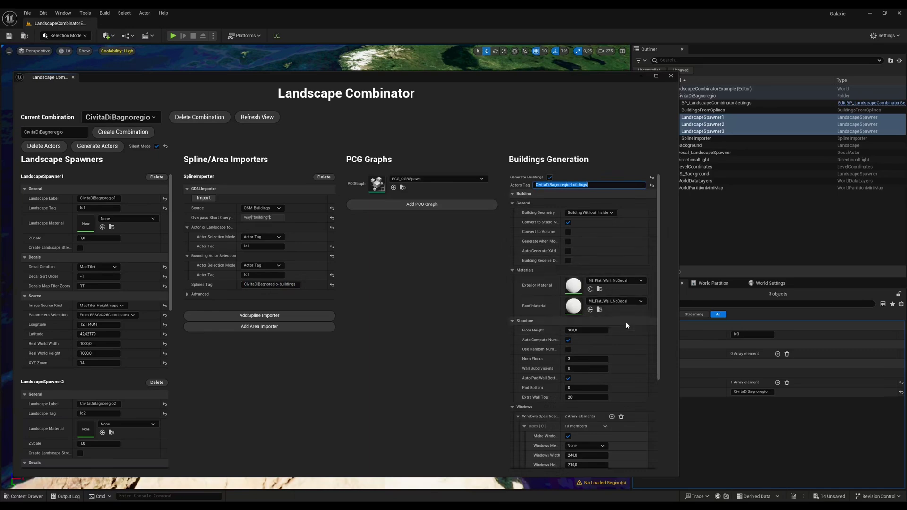
click(568, 223)
- Give the first window specification an Instanced Static Mesh Component using the SM_Window mesh
click(512, 271)
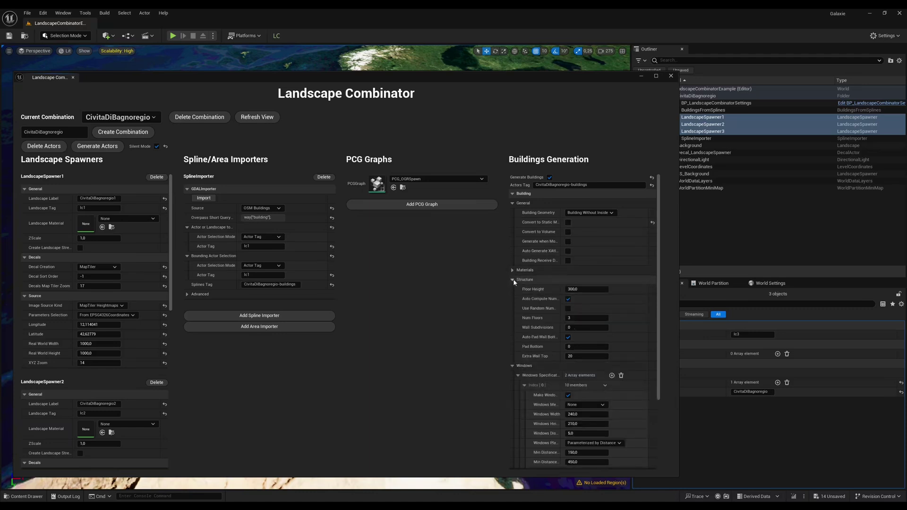
click(514, 281)
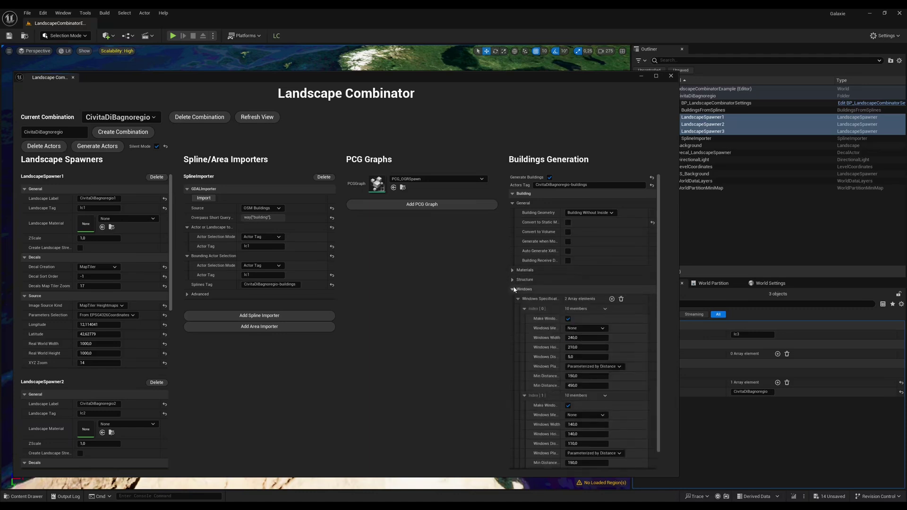
click(604, 328)
click(603, 344)
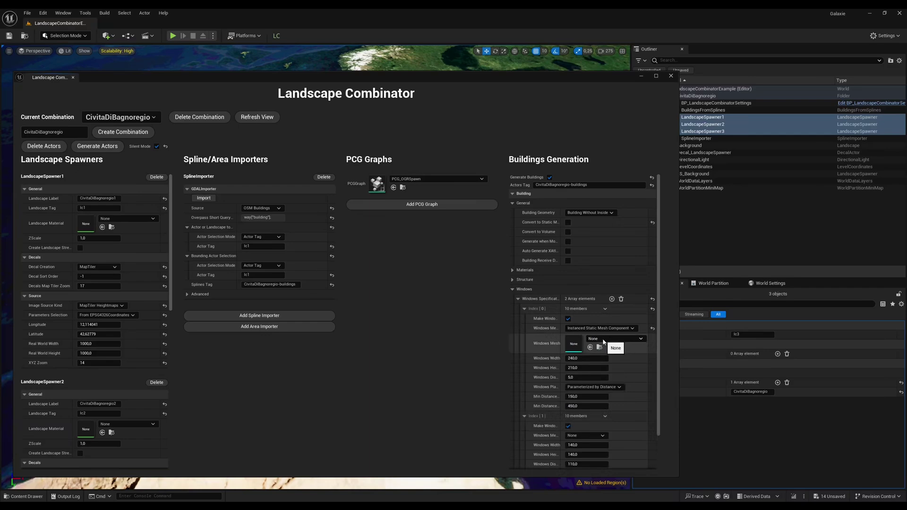
click(604, 341)
text(sm_window)
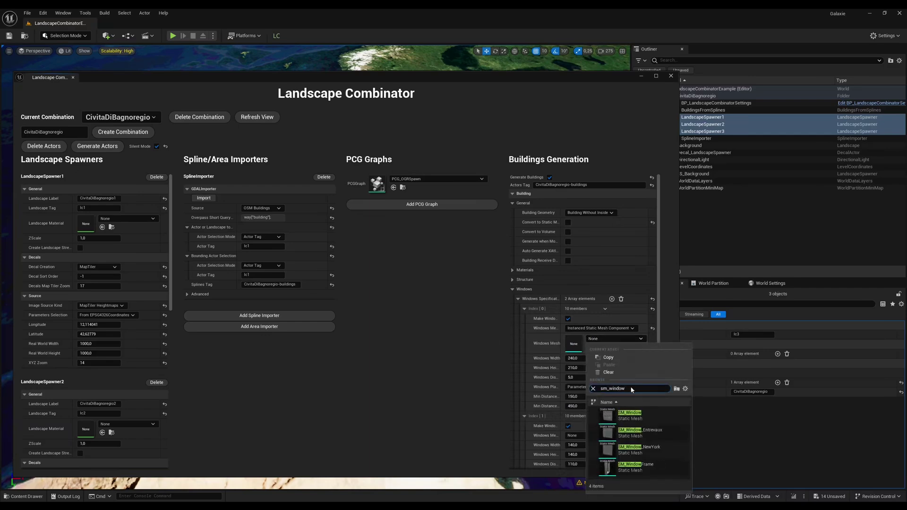
click(626, 416)
- Give the second window specification an Instanced Static Mesh Component using the SM_Window mesh
scroll(614, 420, down, 2)
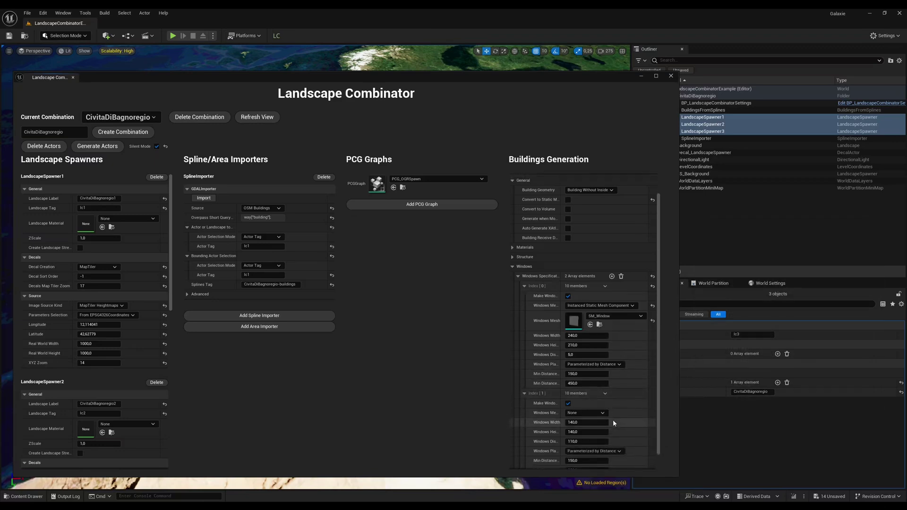
scroll(616, 418, down, 1)
click(597, 398)
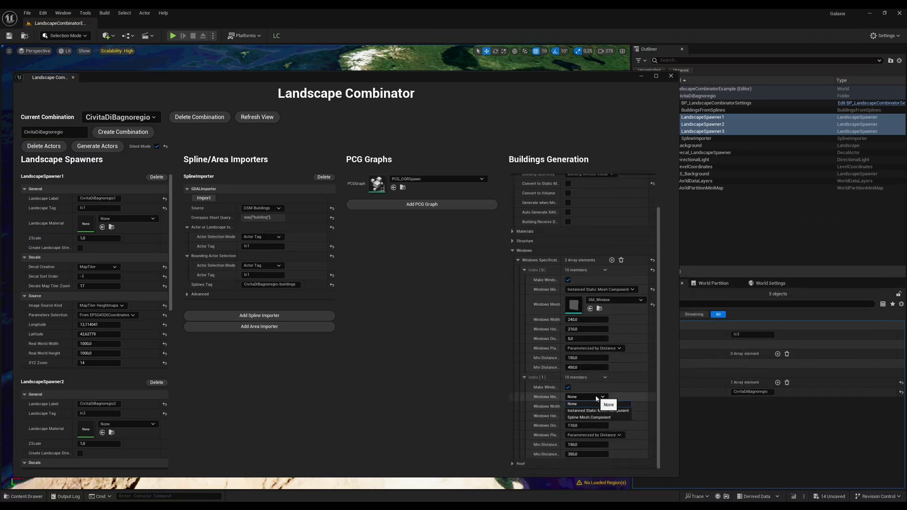
click(597, 411)
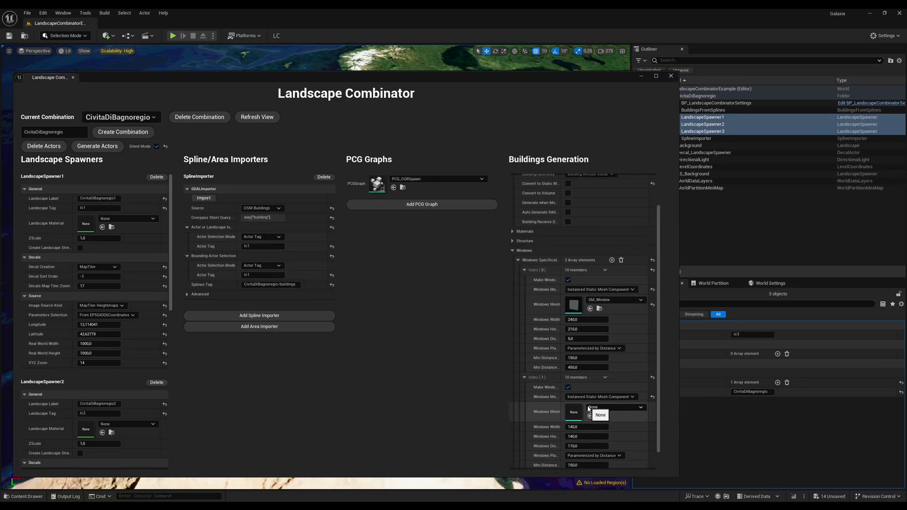
click(593, 407)
text(sm_window)
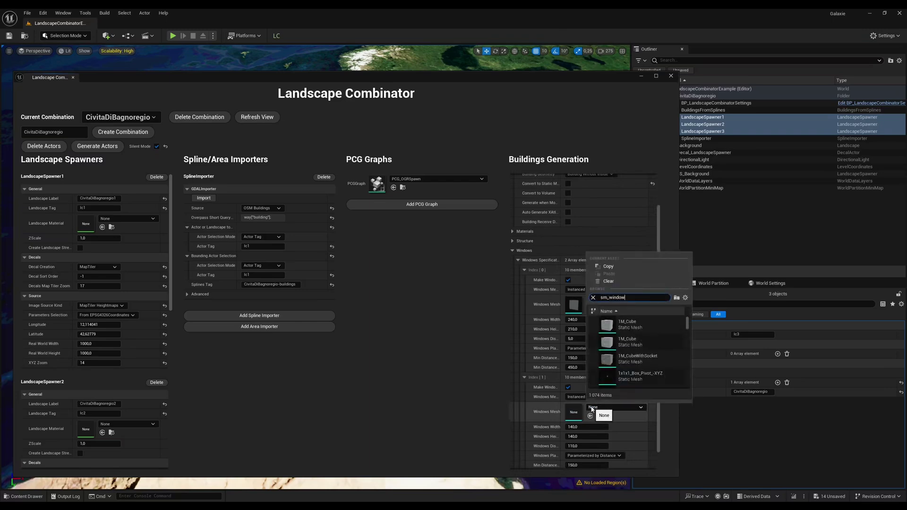
click(631, 326)
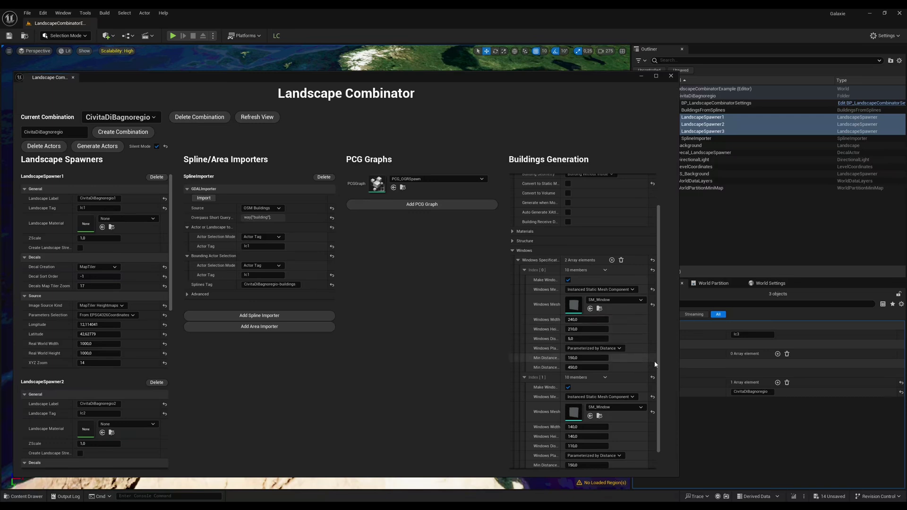
- Collapse the Windows and General groups of the building settings after checking the available building geometry options
scroll(655, 407, down, 1)
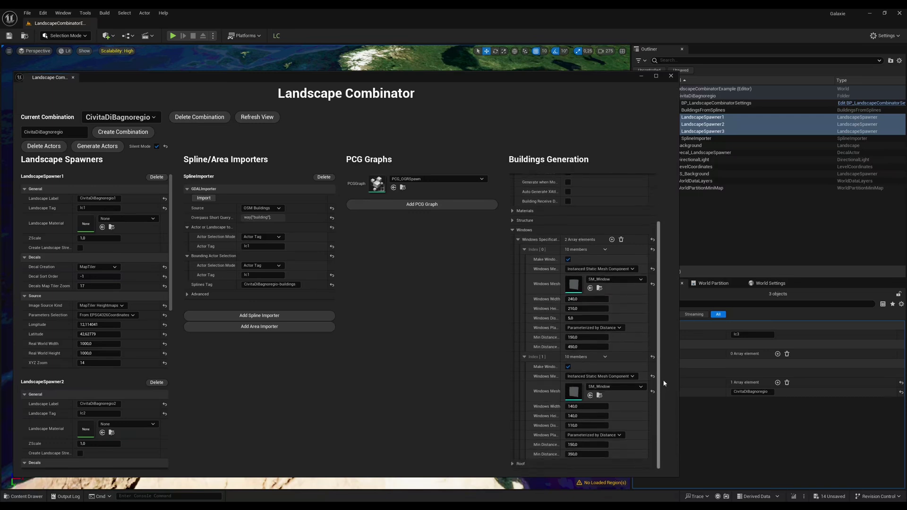
scroll(614, 359, up, 3)
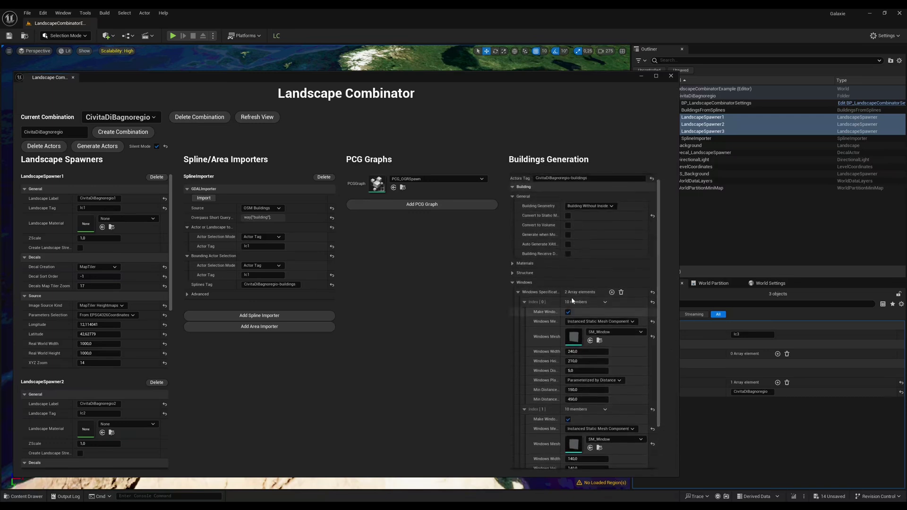
click(512, 282)
click(514, 204)
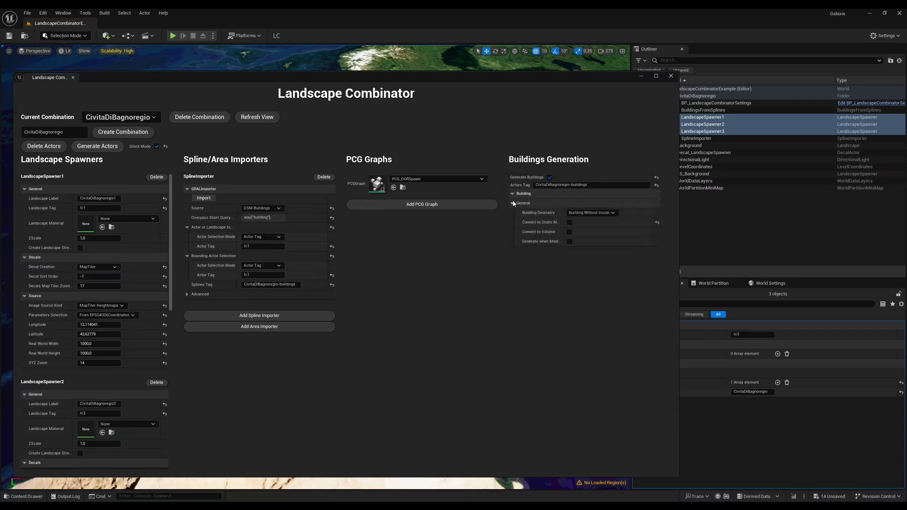
click(591, 213)
click(602, 344)
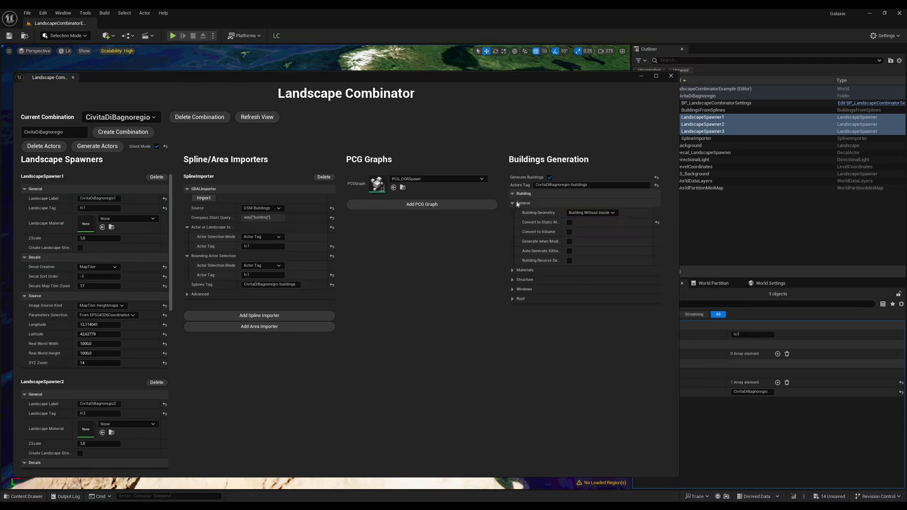
click(515, 203)
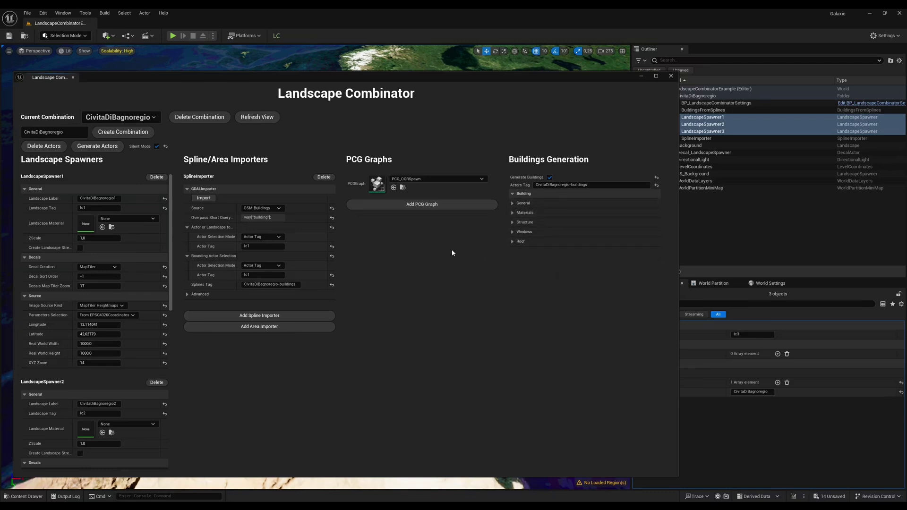
- Add an area importer with OSM Forests as its source and lc1 as its bounding actor tag
click(272, 328)
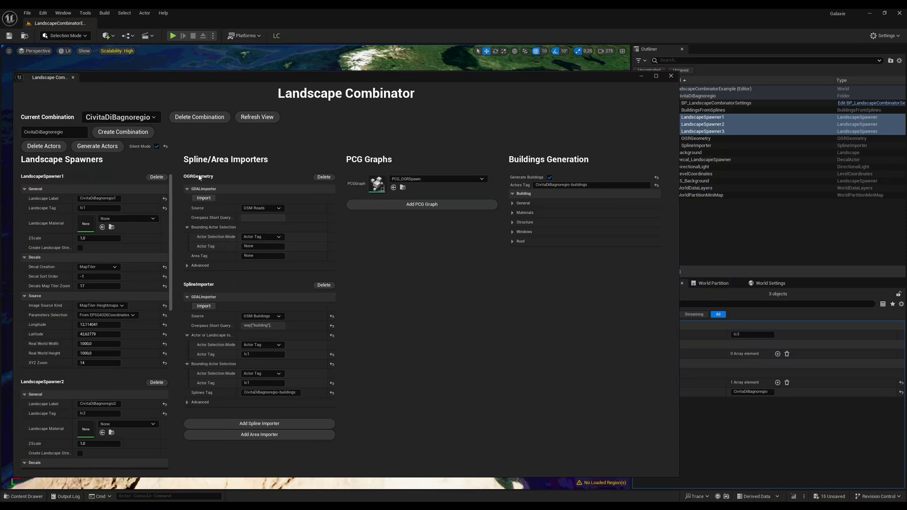
click(264, 208)
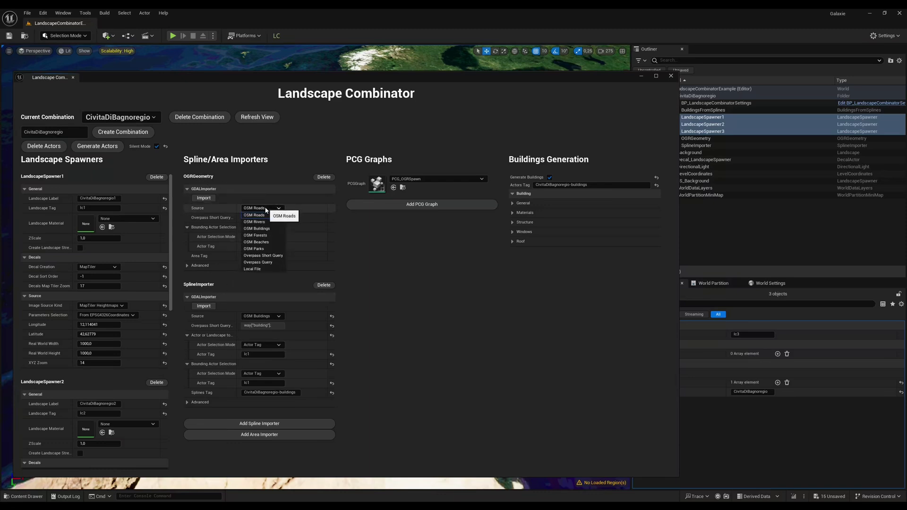
click(276, 235)
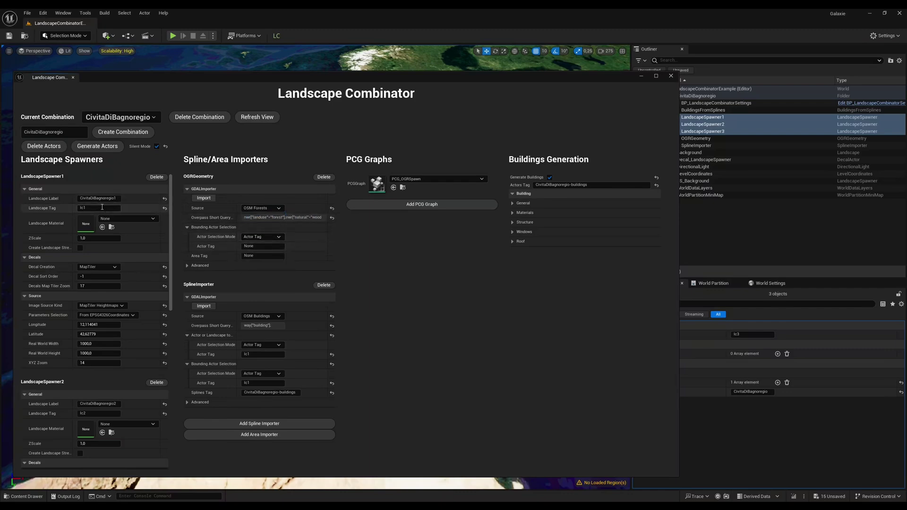
click(97, 208)
key(ctrl+c)
click(257, 246)
key(ctrl+v)
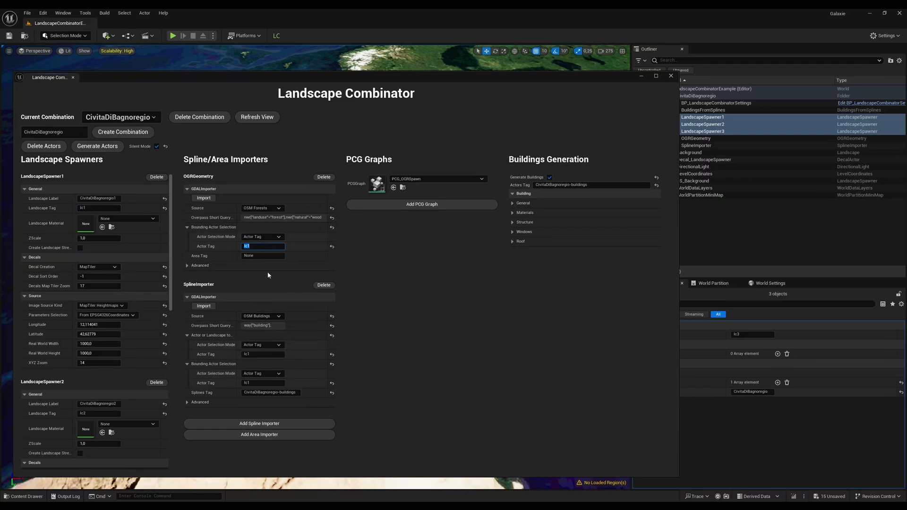
- Set the forest area importer's area tag to CivitaDiBagnoregio-forests
click(263, 256)
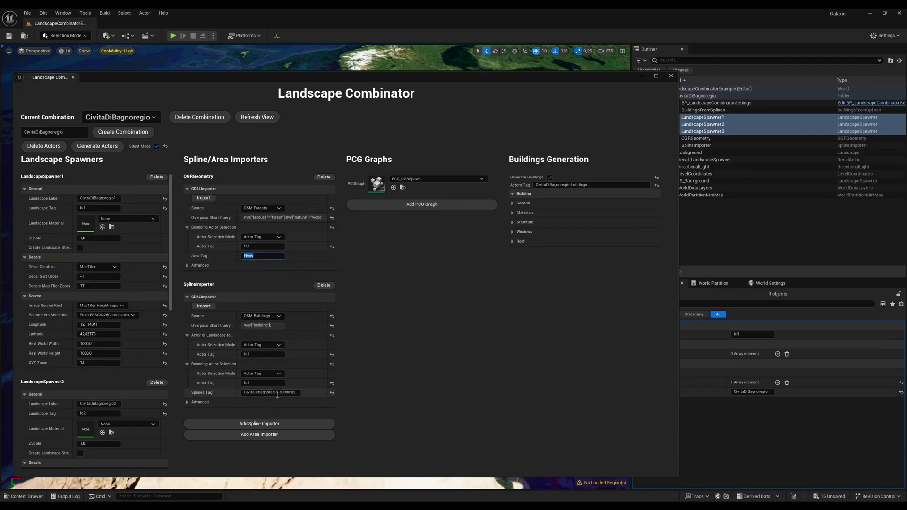
click(263, 256)
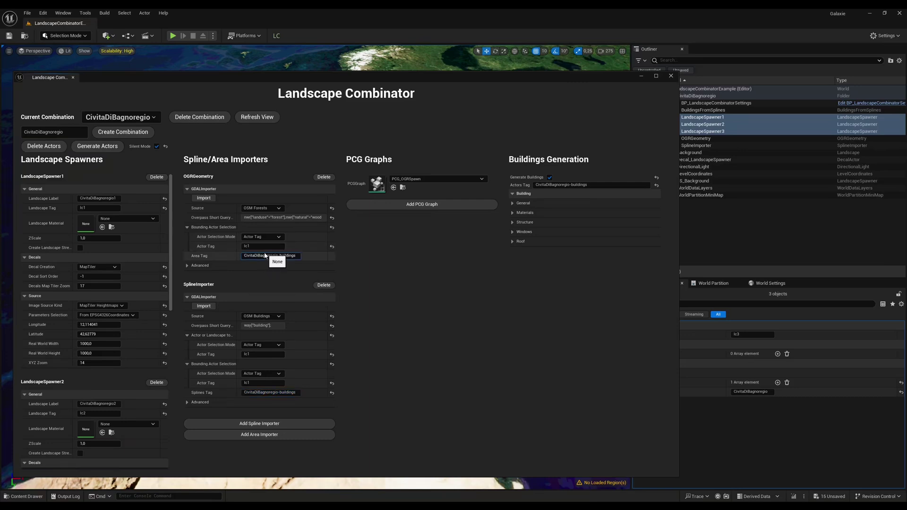
key(BackSpace)
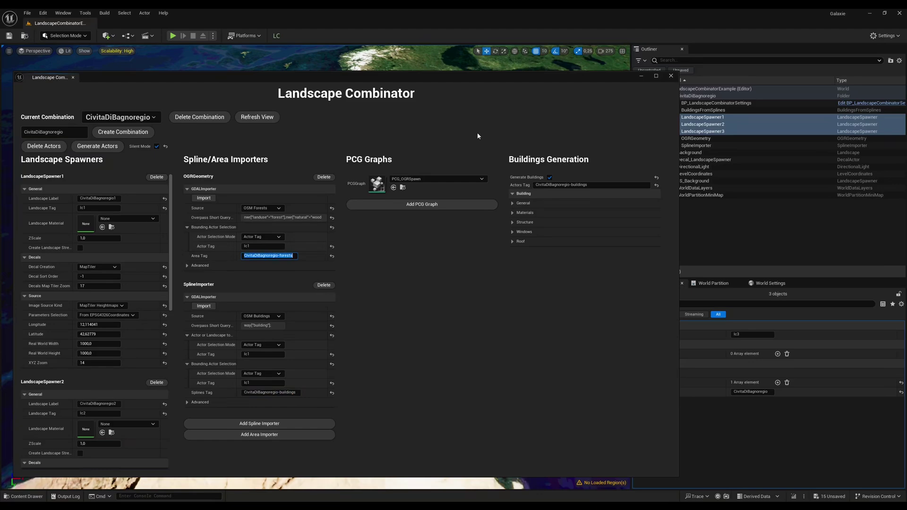
key(shift+Tab)
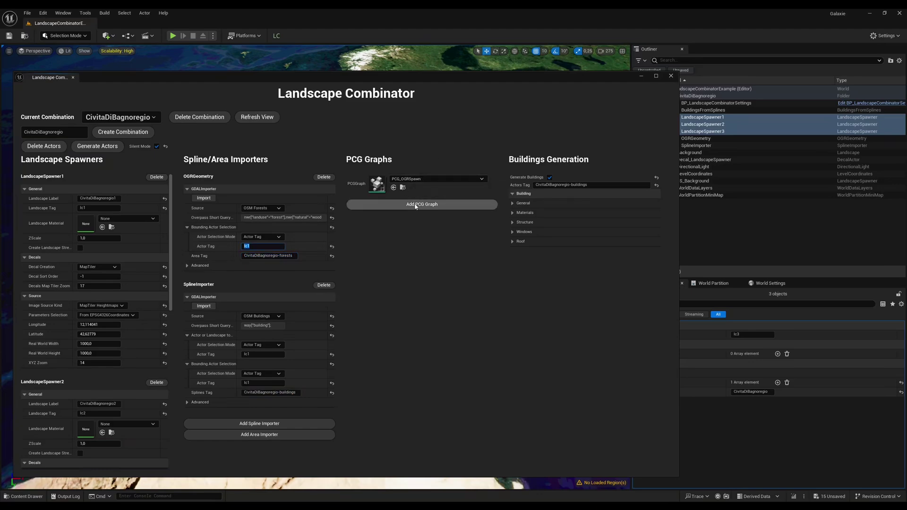
- Add a PCG_OGRSpawn graph to the combination and select its landscape with the actor tag lc1
click(416, 205)
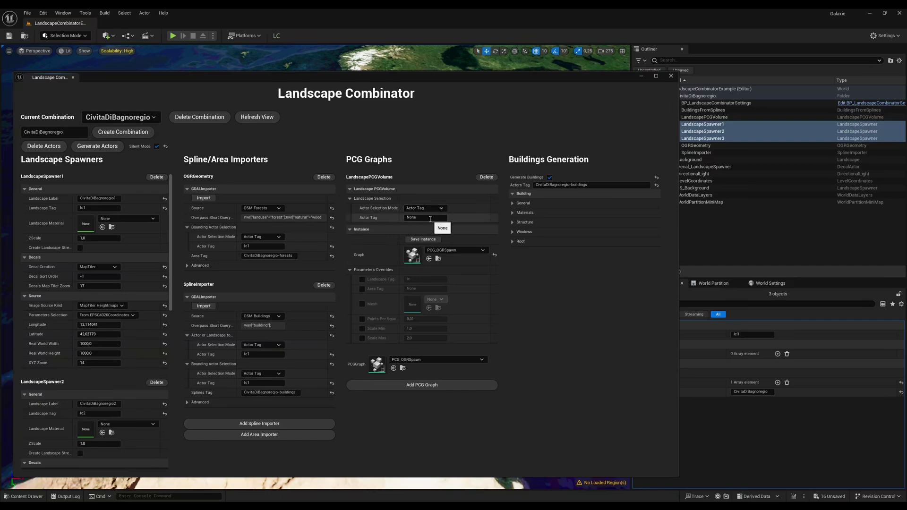
click(430, 218)
text(lc1)
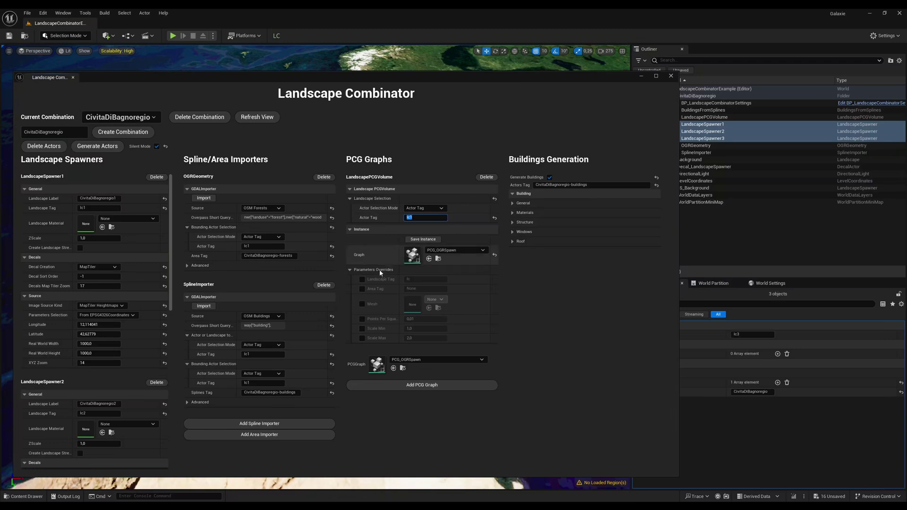
- Override the PCG graph's landscape tag with lc1 and its area tag with CivitaDiBagnoregio-forests
click(362, 280)
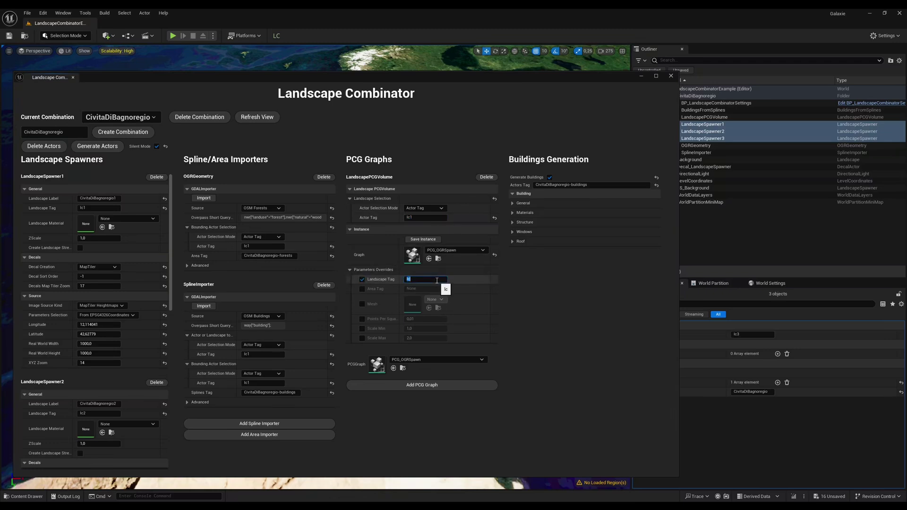
click(362, 289)
click(269, 256)
key(ctrl+c)
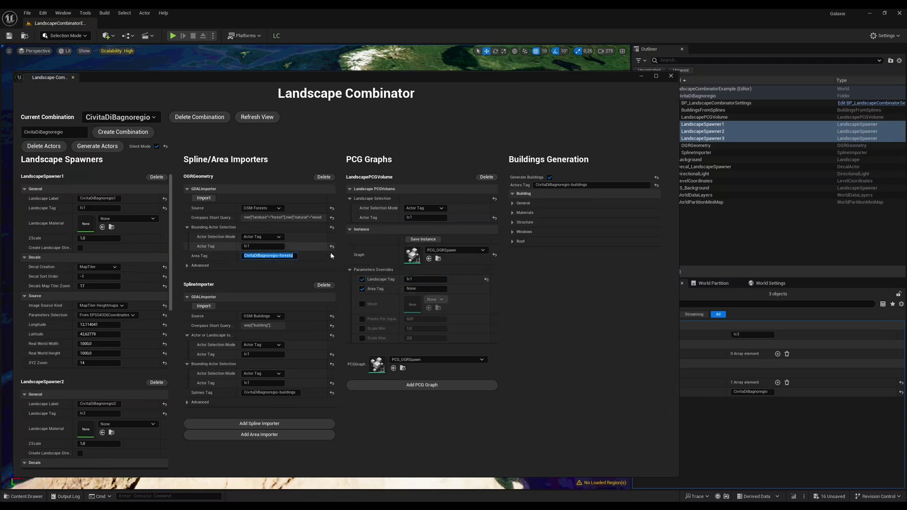
click(419, 289)
key(ctrl+v)
- Override the PCG graph's mesh with SM_EuropeanHornbeam_Field_01
click(363, 304)
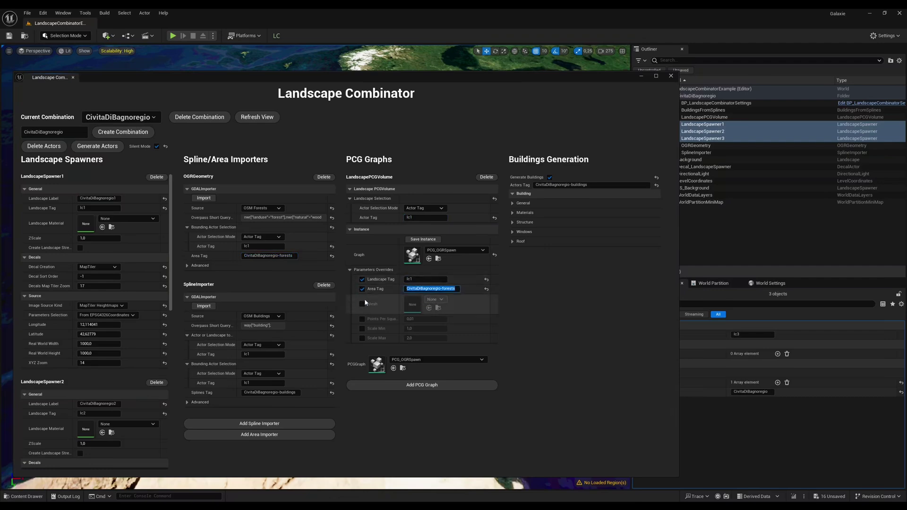
click(437, 300)
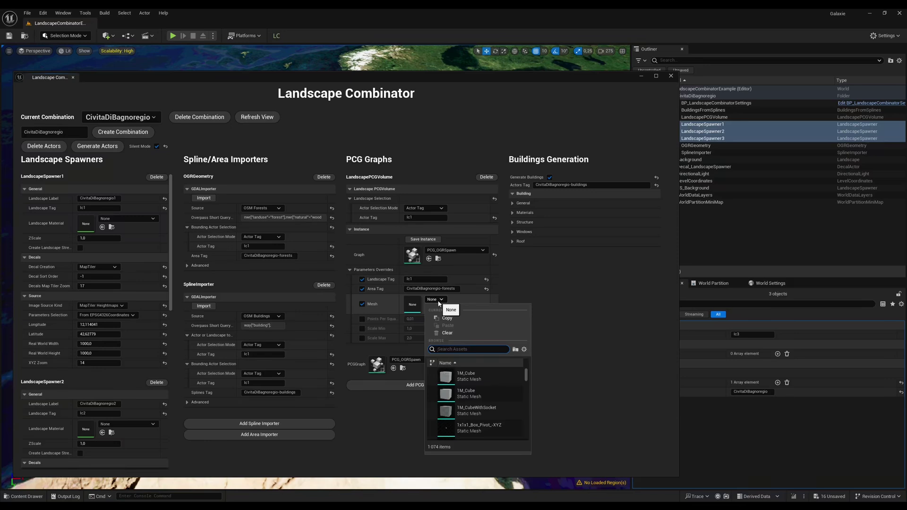
text(hornbeam)
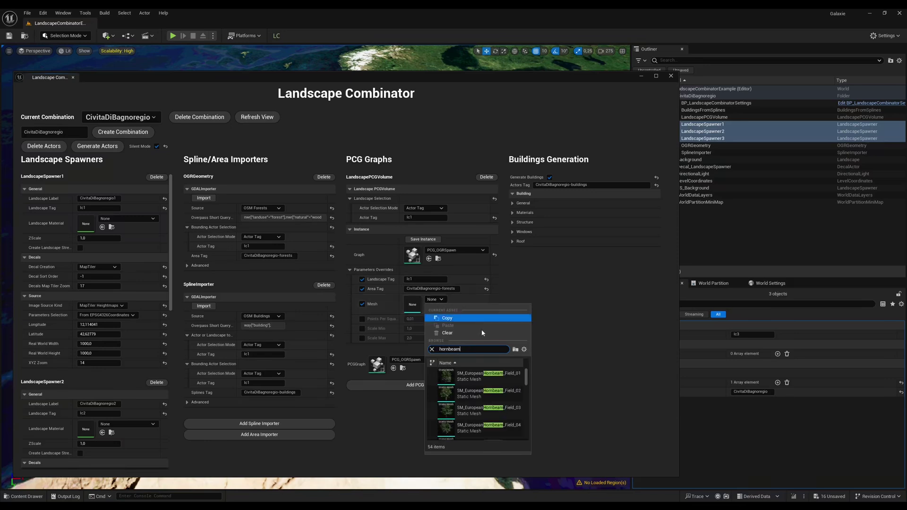
click(501, 372)
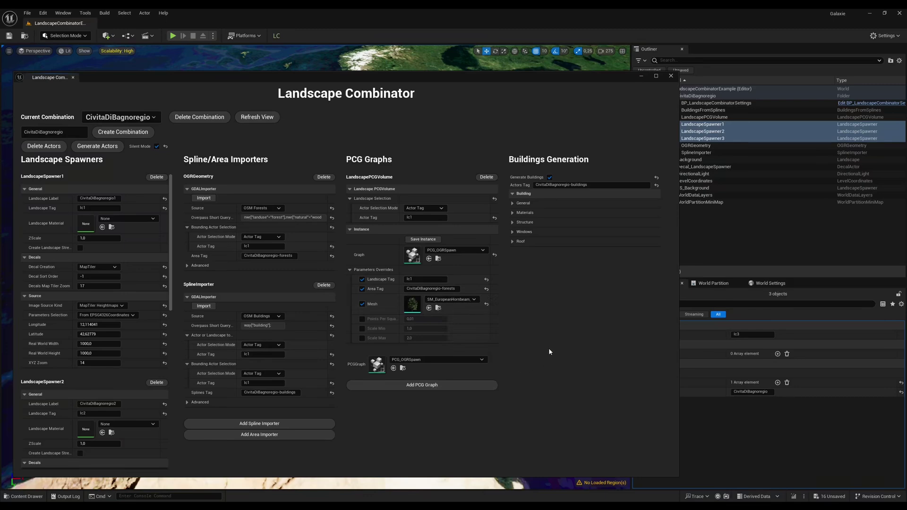
- Save the unsaved content and generate all actors of the CivitaDiBagnoregio combination
click(25, 36)
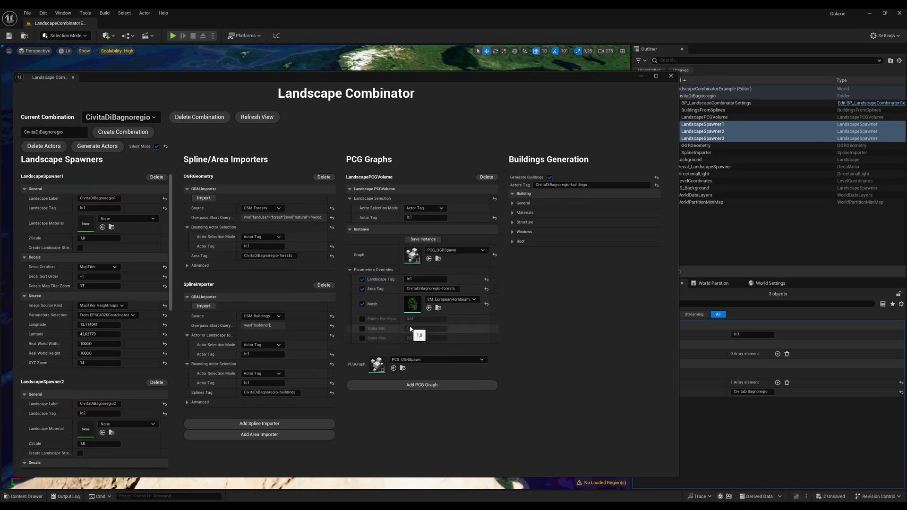
click(115, 150)
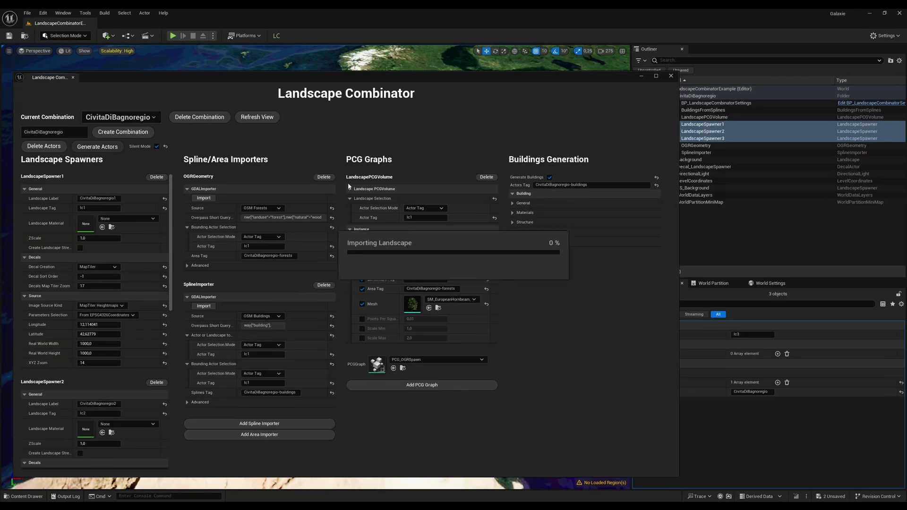
- Hide the Landscape Combinator window, collapse the generated BuildingsFromSplines folder and focus the view on the CivitaDiBagnoregio1 landscape
click(849, 479)
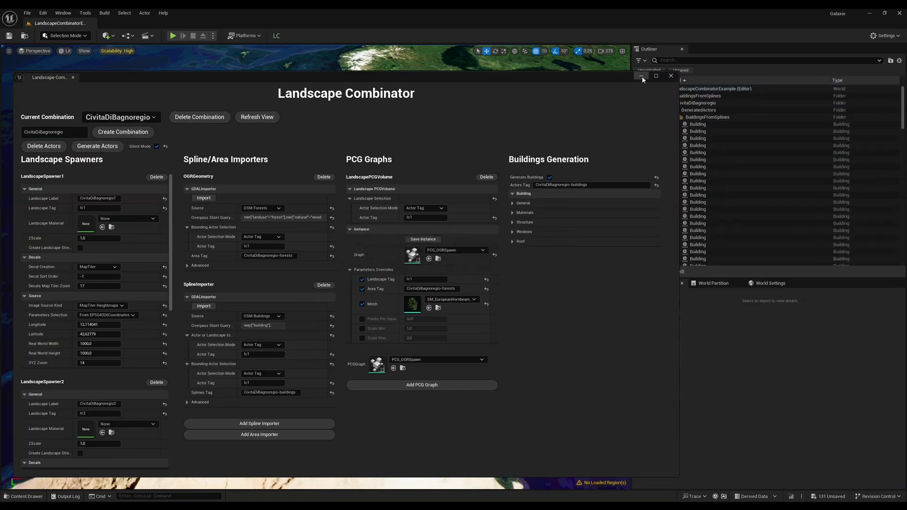
click(571, 106)
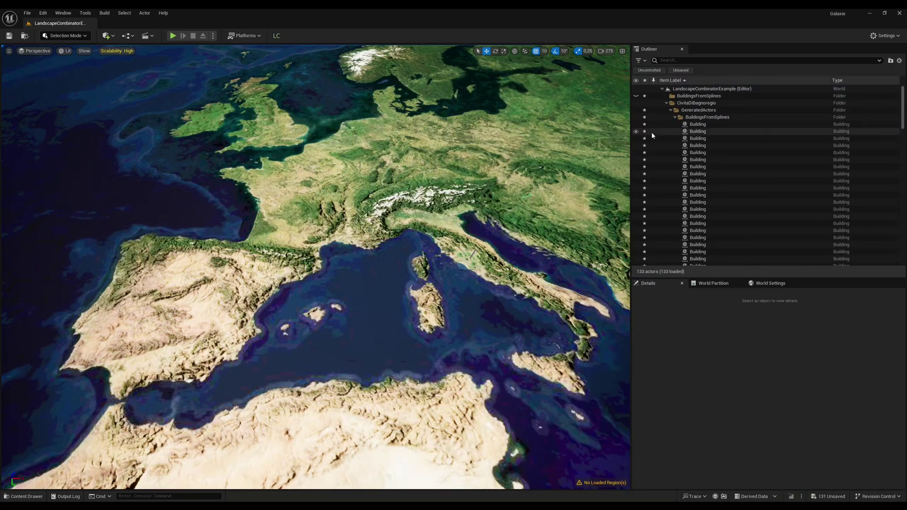
click(676, 117)
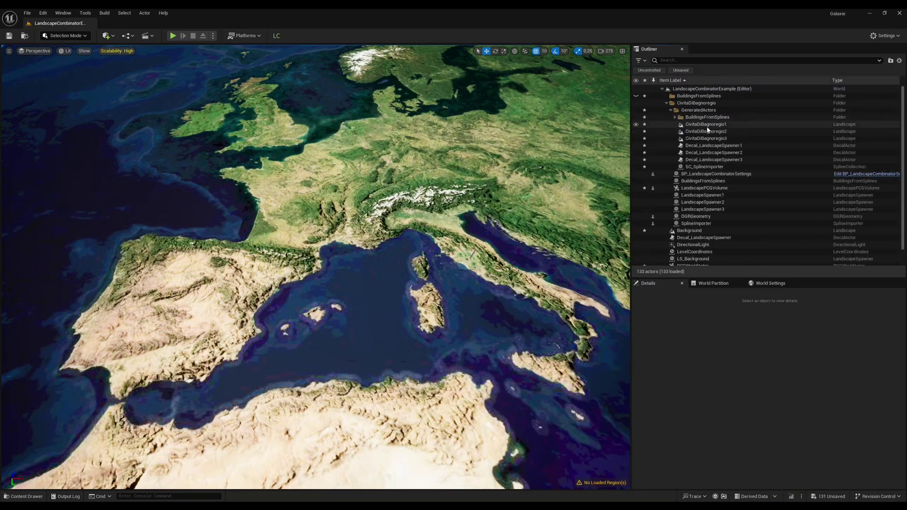
click(672, 110)
click(672, 110)
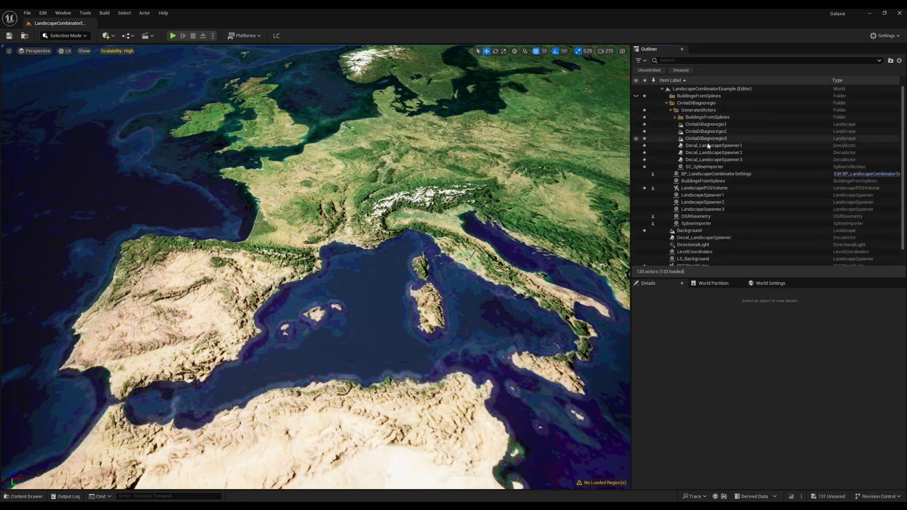
double_click(705, 125)
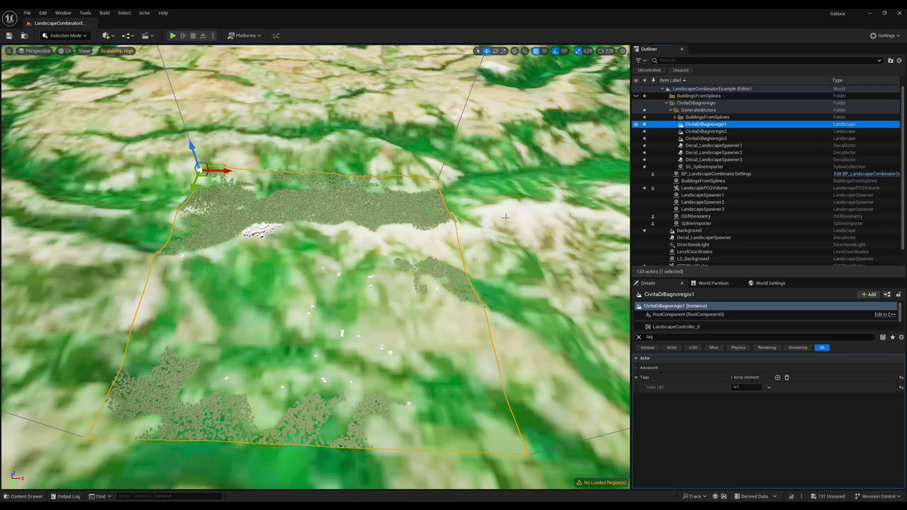
- Lower the sort order of Decal_LandscapeSpawner2 and set the sort order of Decal_LandscapeSpawner3 to -3
click(712, 146)
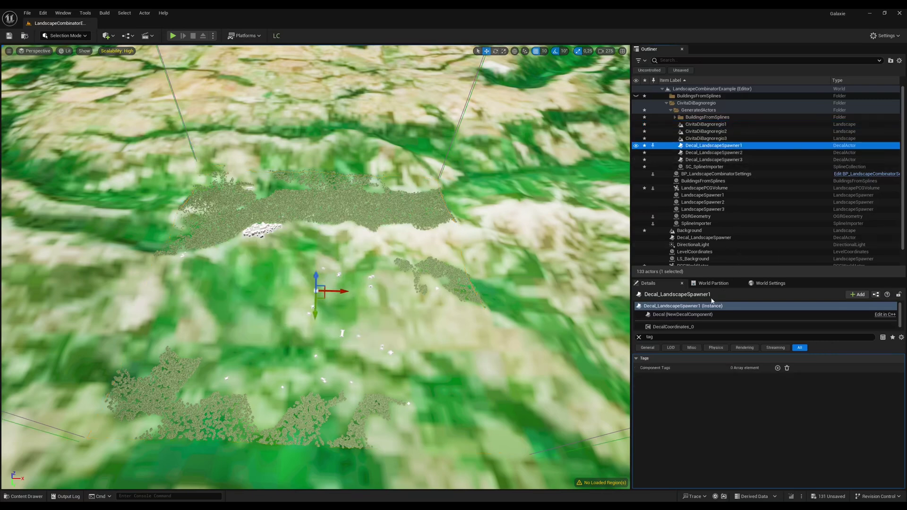
click(639, 337)
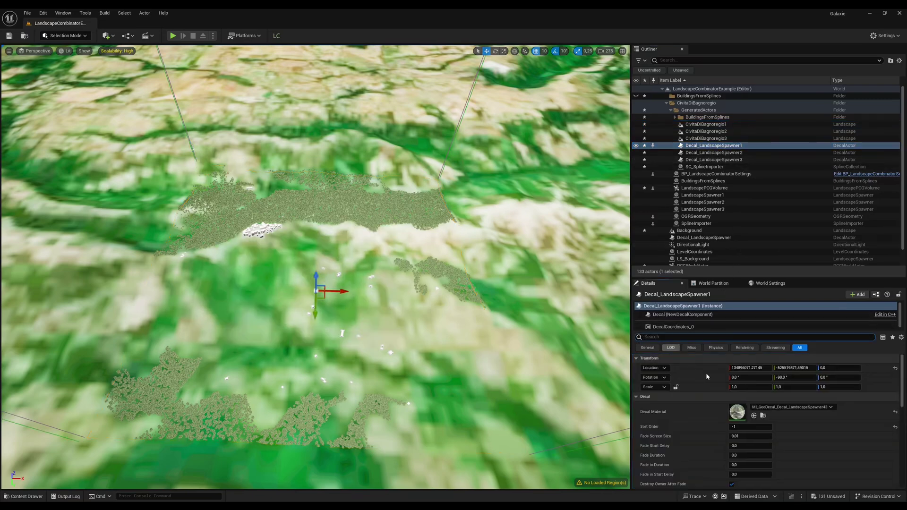
click(728, 153)
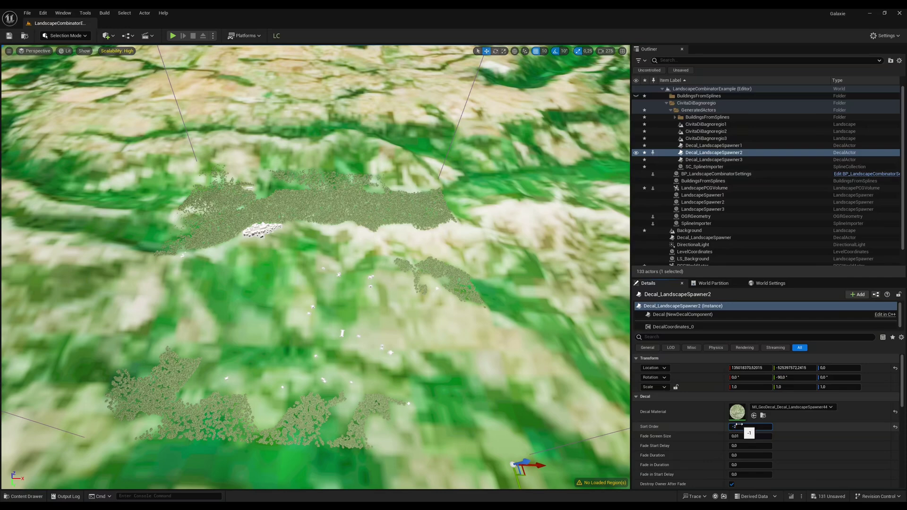
click(752, 160)
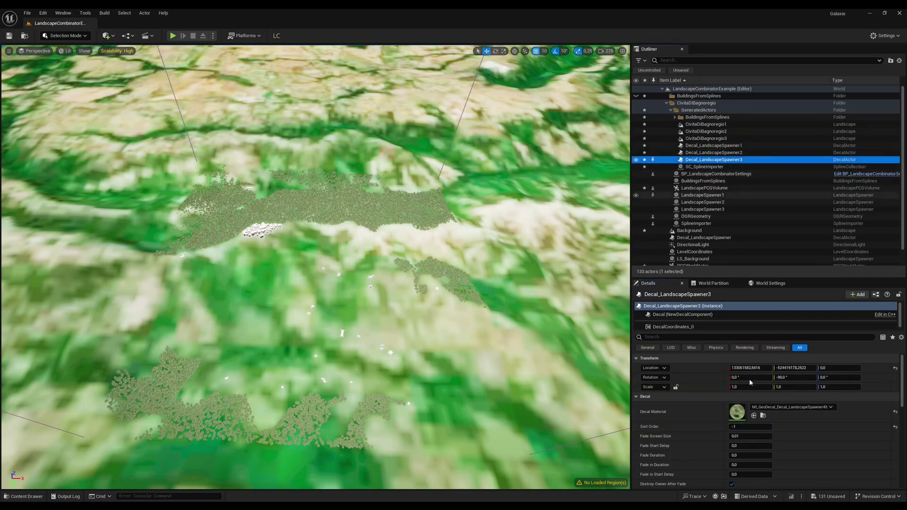
click(746, 429)
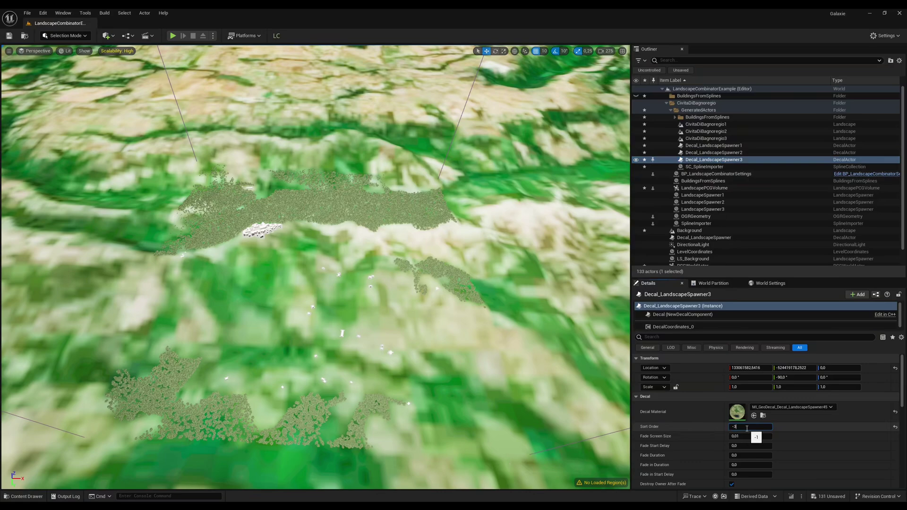
text(-3)
key(Return)
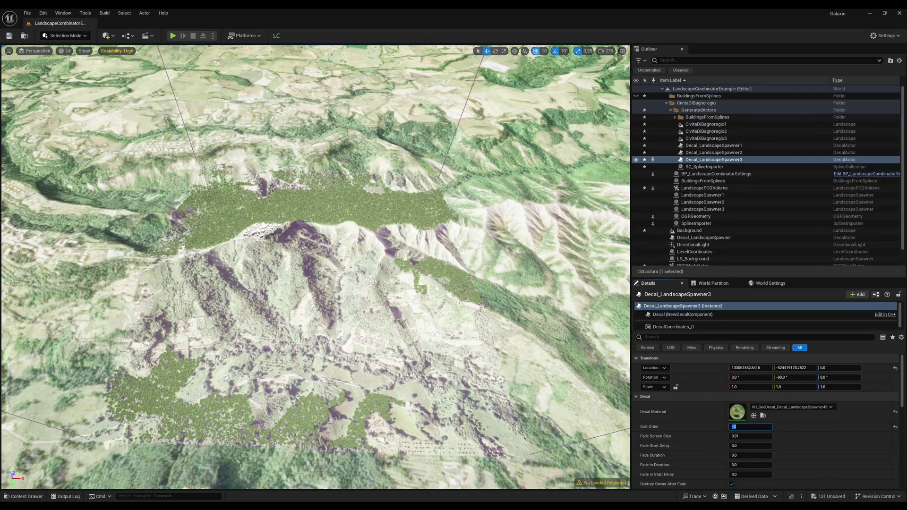
- In the Landscape Combinator, set the decal sort order to -2 for LandscapeSpawner2 and -3 for LandscapeSpawner3
click(278, 36)
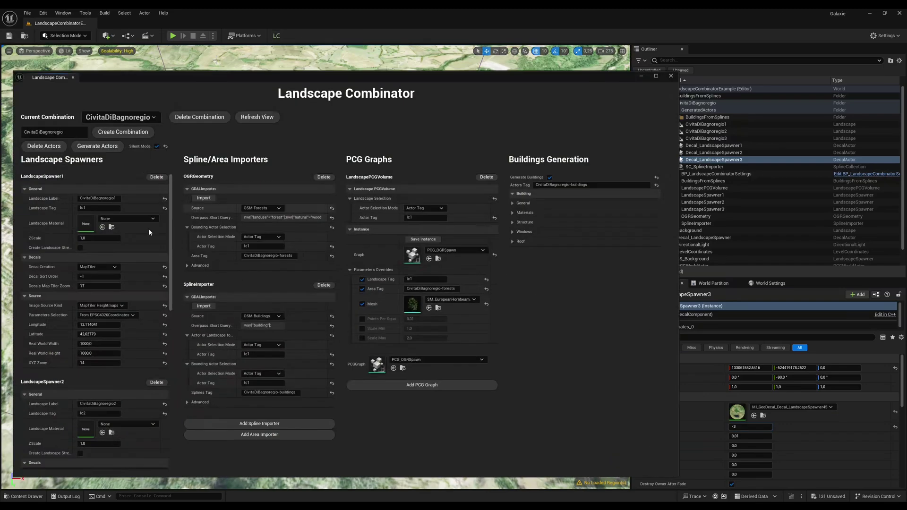
drag(172, 223, 166, 291)
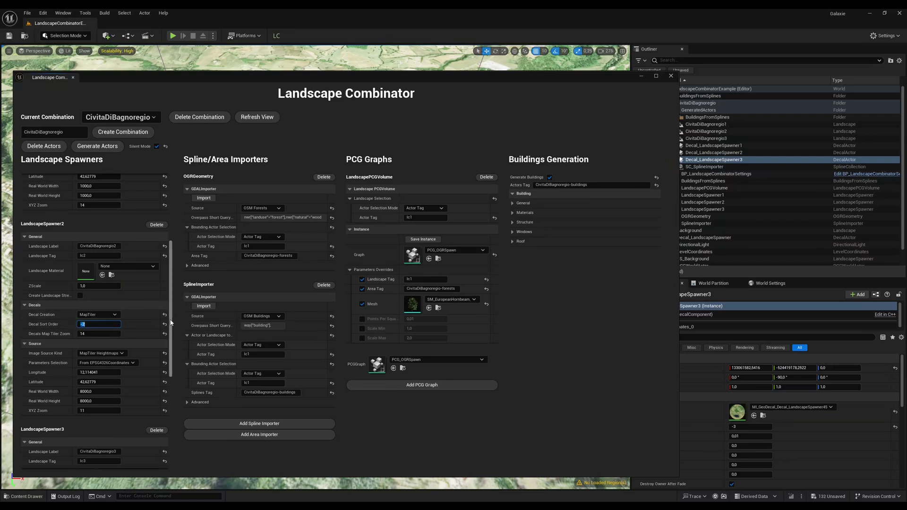
drag(170, 331, 169, 368)
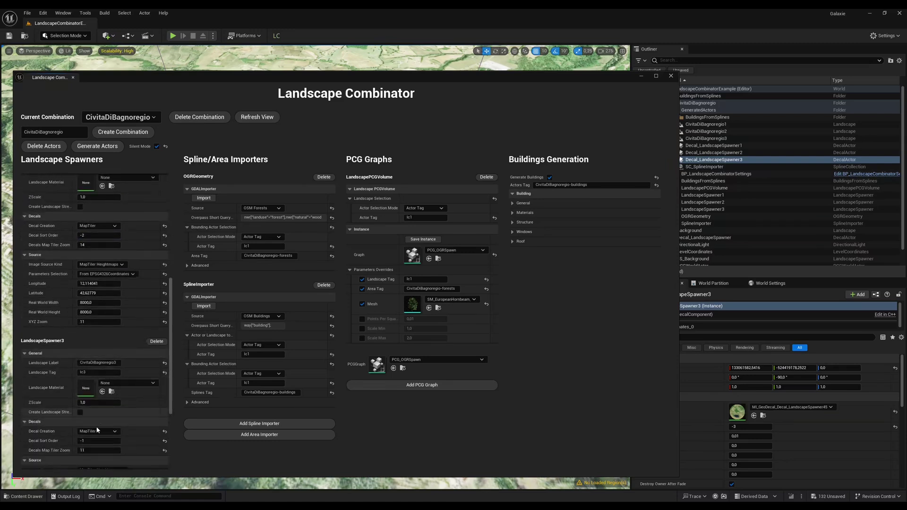
click(97, 441)
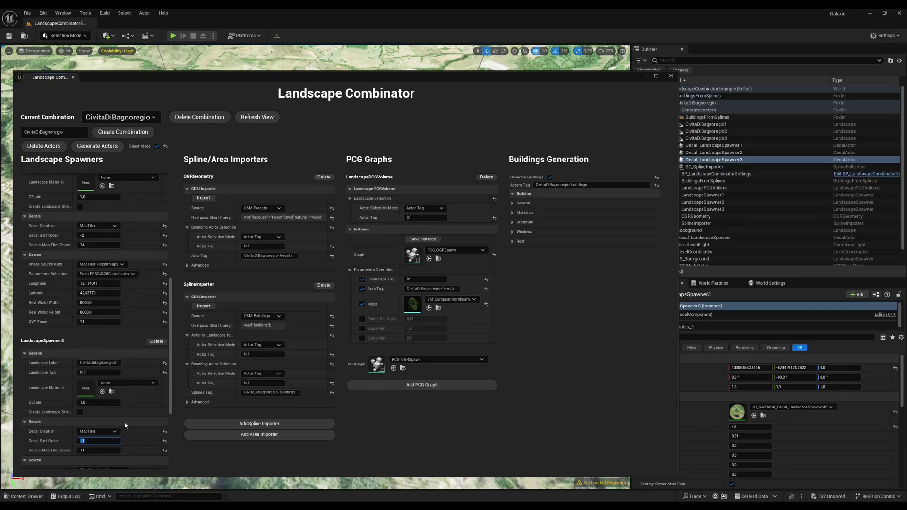
text(-3)
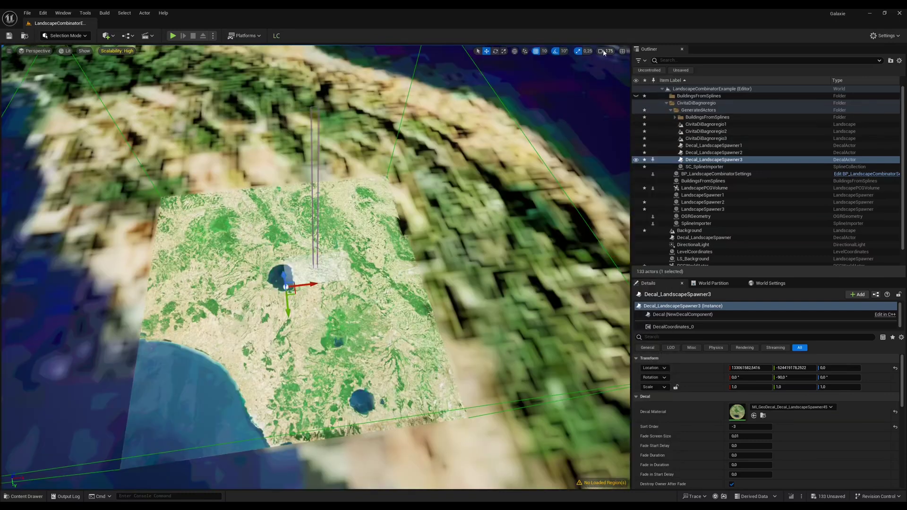
- Reduce the camera speed scalar to bring the camera speed to 3.5, and focus the view on the CivitaDiBagnoregio1 landscape
click(605, 51)
click(578, 86)
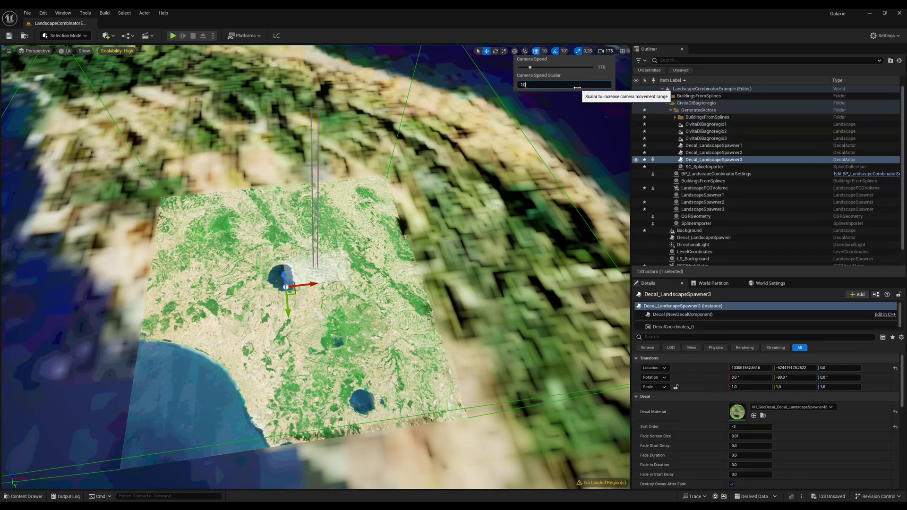
text(10)
click(717, 125)
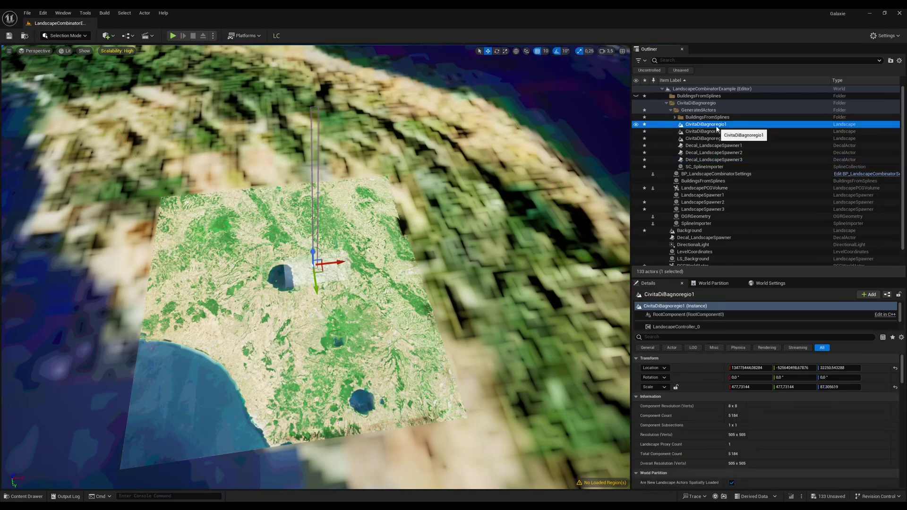
key(f)
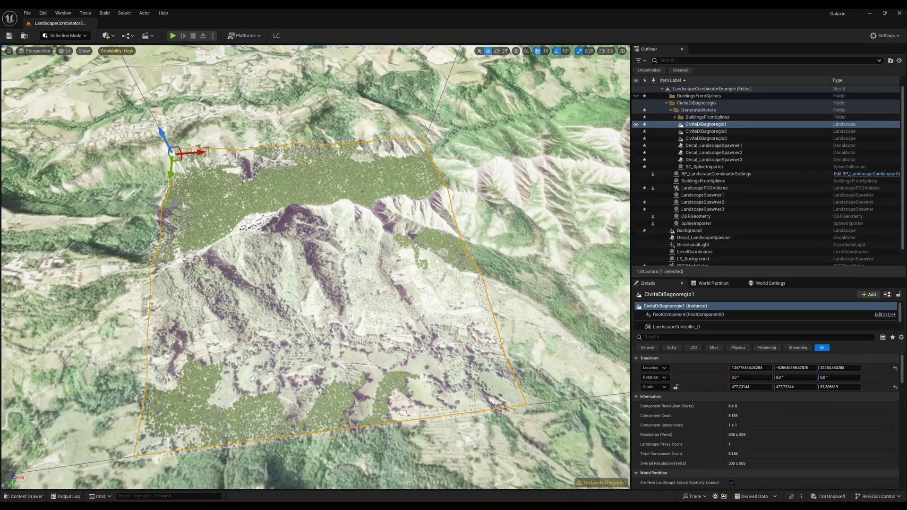
- Fly over the CivitaDiBagnoregio1 landscape to examine the generated town buildings, the terrain decals and the surrounding forest
right_drag(316, 267, 440, 275)
scroll(315, 284, down, 8)
key(w)
scroll(312, 284, up, 7)
scroll(312, 262, down, 5)
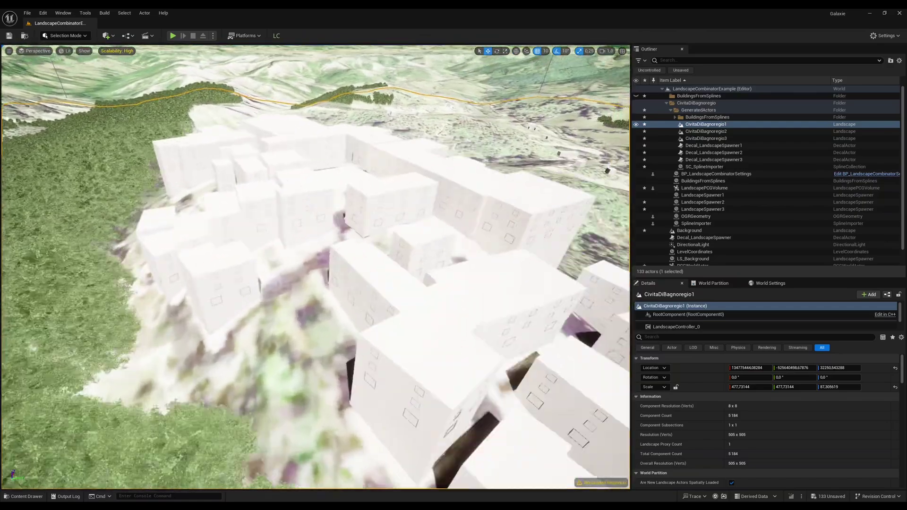
right_drag(315, 214, 315, 201)
scroll(315, 204, down, 1)
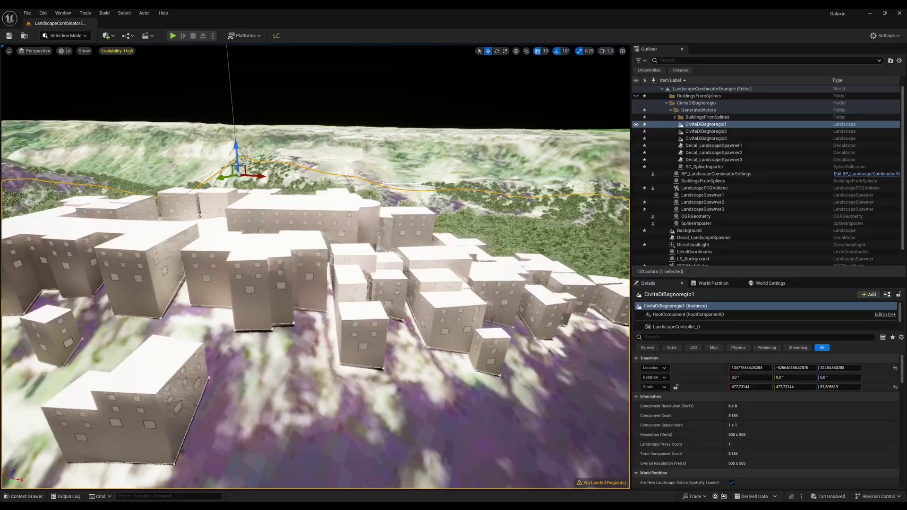
key(d)
right_drag(316, 268, 281, 326)
scroll(316, 267, down, 3)
key(w)
key(s)
scroll(316, 268, up, 2)
key(s)
key(w)
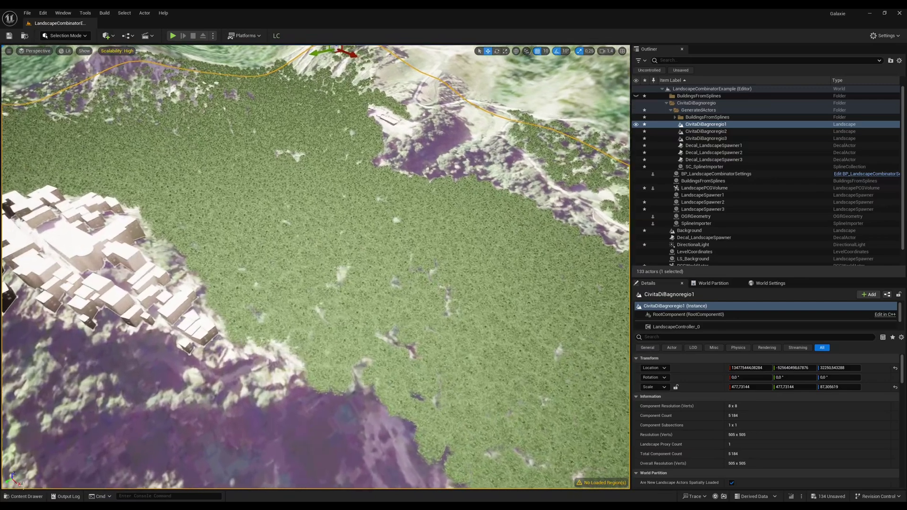
- Find the BP_GlobalFoliageActor_UE5 blueprint among the project assets and place it in the level over the forest
key(ctrl+space)
key(ctrl+a)
text(bp_global)
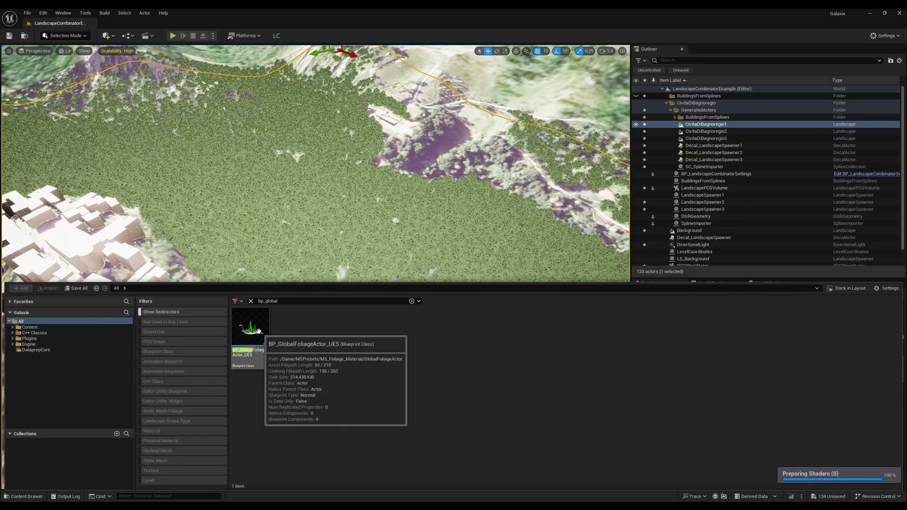
drag(321, 249, 357, 214)
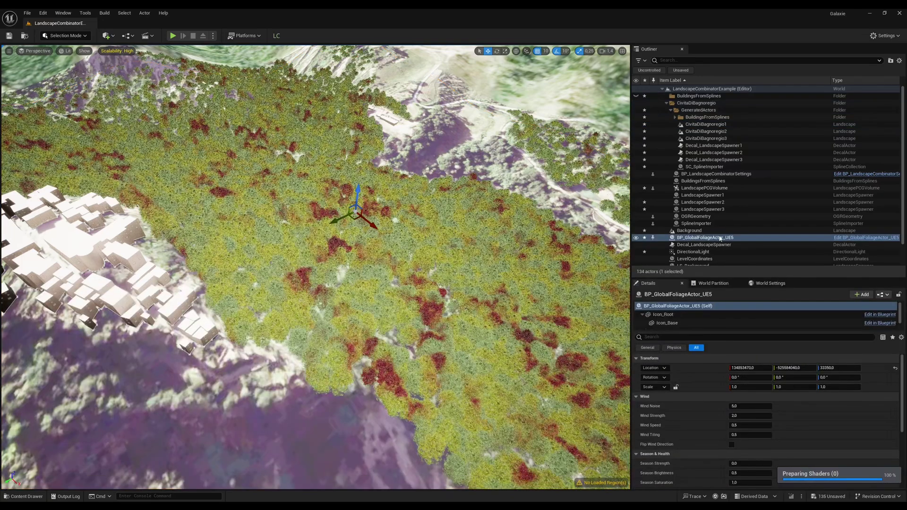
- Review the foliage actor's season, health and color variation settings and view the forests and surrounding landscapes from farther away
scroll(804, 446, down, 5)
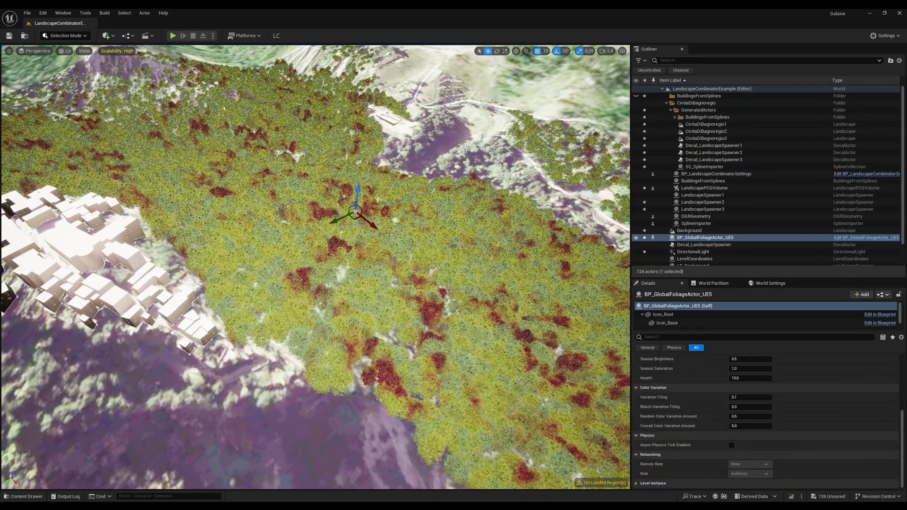
right_drag(466, 152, 418, 126)
scroll(283, 113, up, 5)
key(s)
scroll(314, 189, up, 3)
key(a)
key(w)
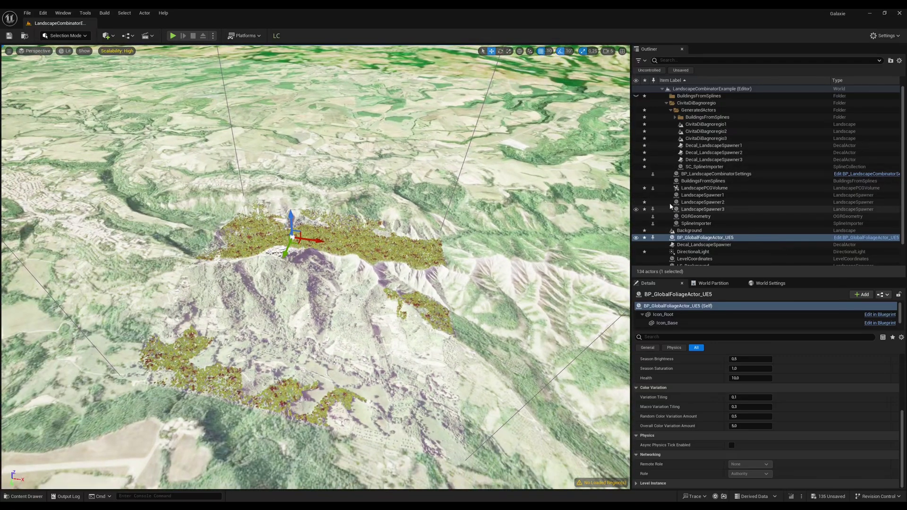
- Hide the three generated LandscapeSpawner decals, the Background landscape and its Decal_LandscapeSpawner decal
click(636, 146)
click(636, 152)
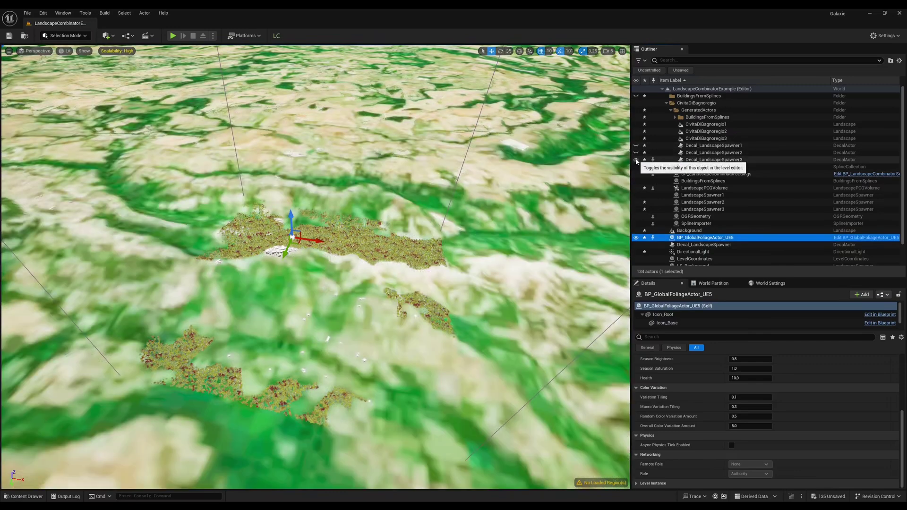
click(637, 160)
scroll(652, 226, down, 1)
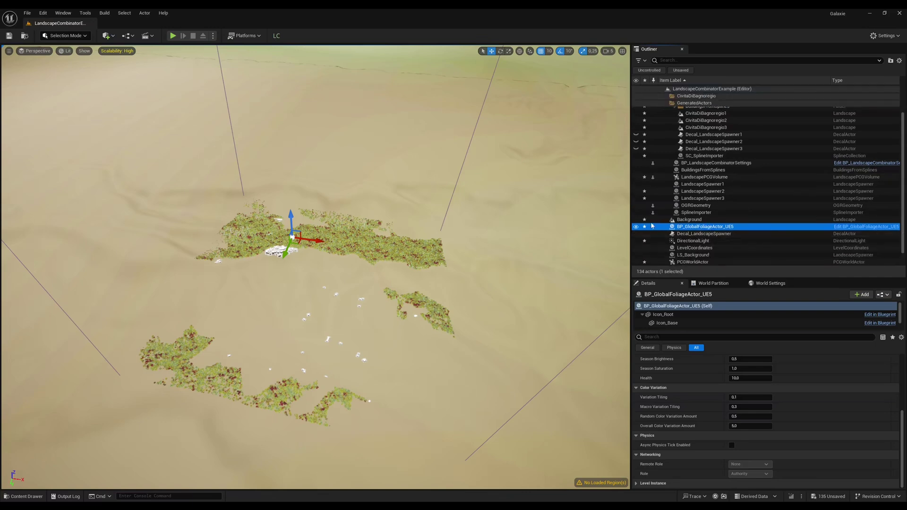
click(636, 219)
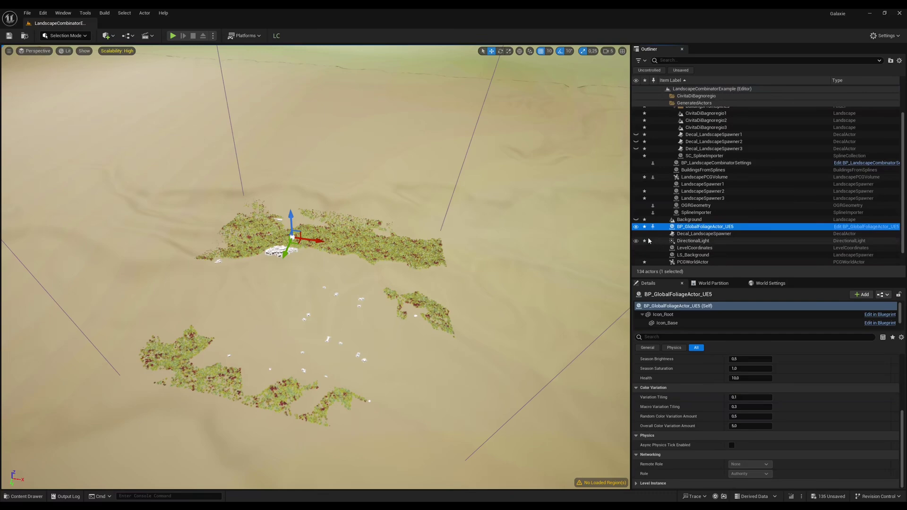
click(636, 234)
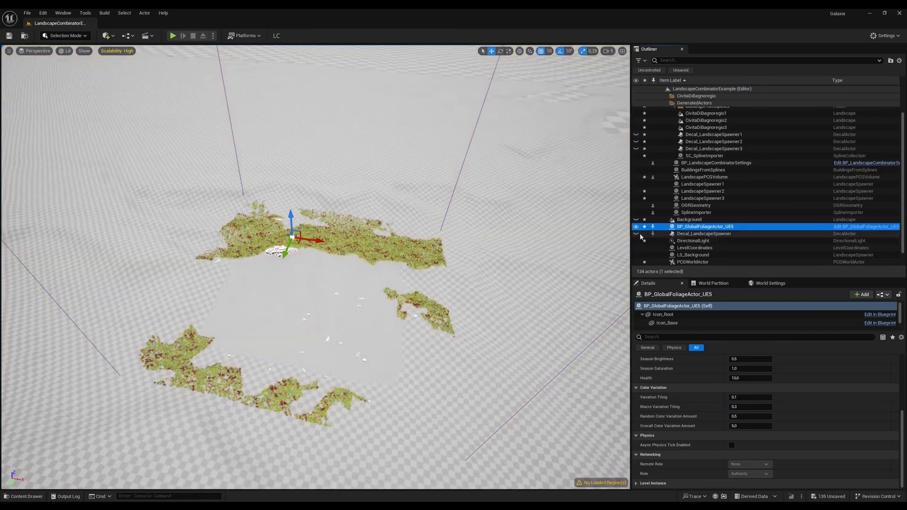
- Hide the CivitaDiBagnoregio3 and CivitaDiBagnoregio2 landscapes, the LandscapePCGVolume and the generated BuildingsFromSplines folder
click(637, 127)
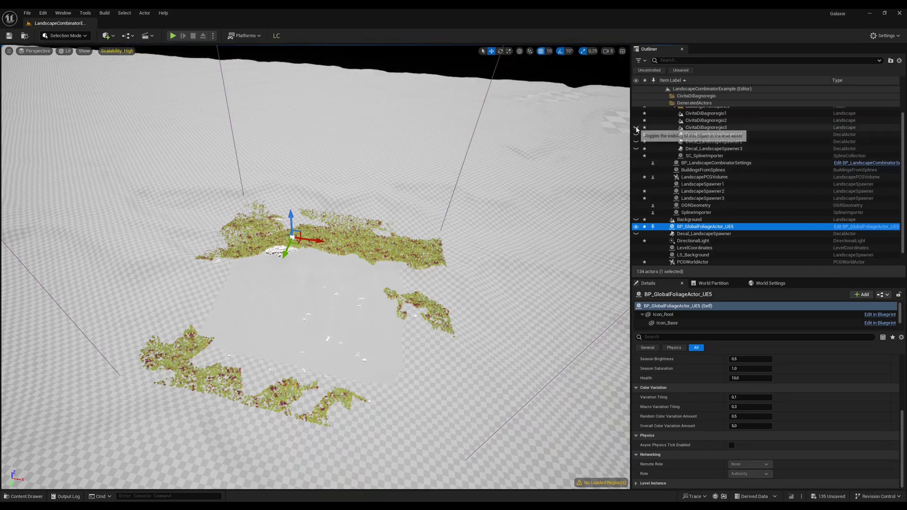
click(636, 121)
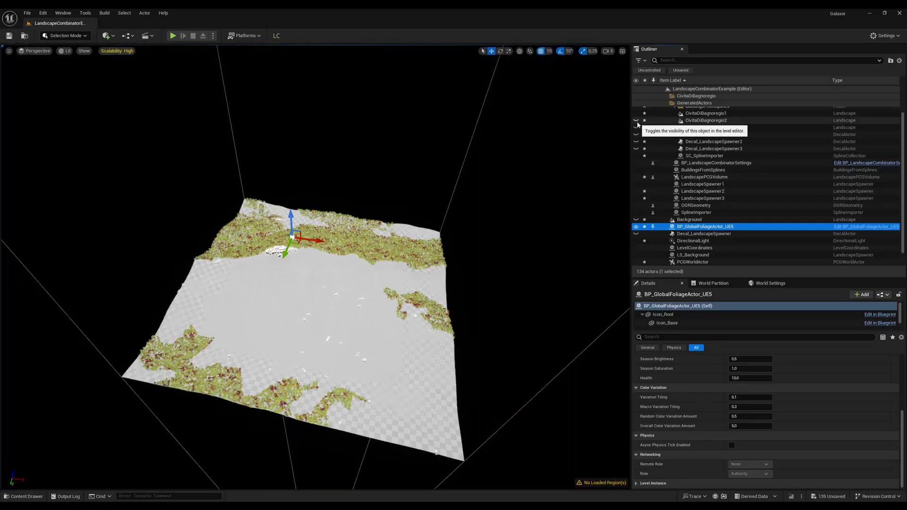
click(637, 178)
scroll(637, 142, up, 1)
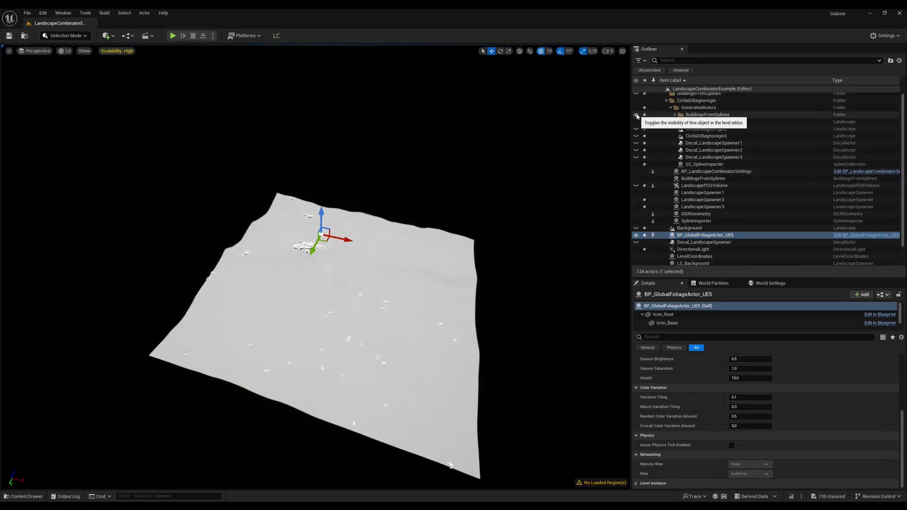
click(636, 116)
- Inspect the bare terrain of the CivitaDiBagnoregio1 landscape up close from a low angle and select that landscape
key(w)
right_drag(530, 203, 619, 167)
scroll(526, 187, down, 3)
key(a)
scroll(581, 171, down, 1)
mouse_move(315, 267)
right_down()
mouse_move(378, 269)
mouse_move(203, 260)
mouse_move(317, 255)
right_up()
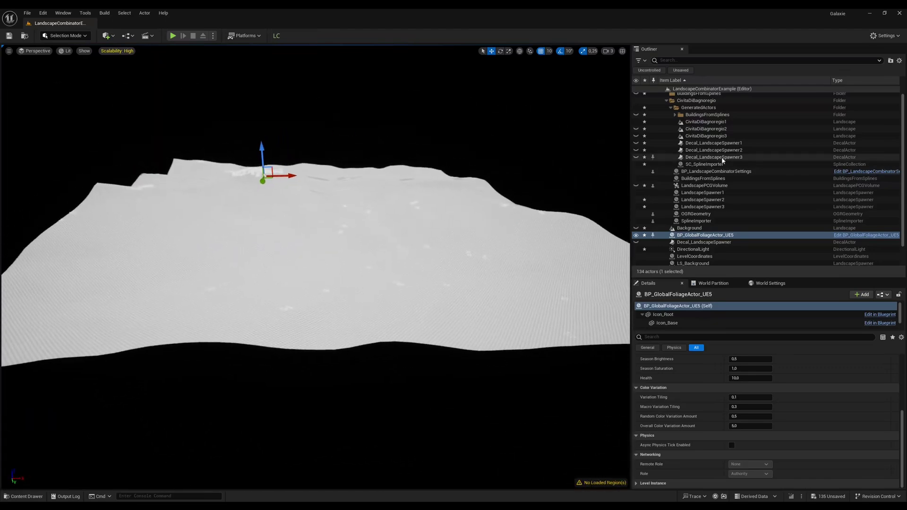
click(659, 122)
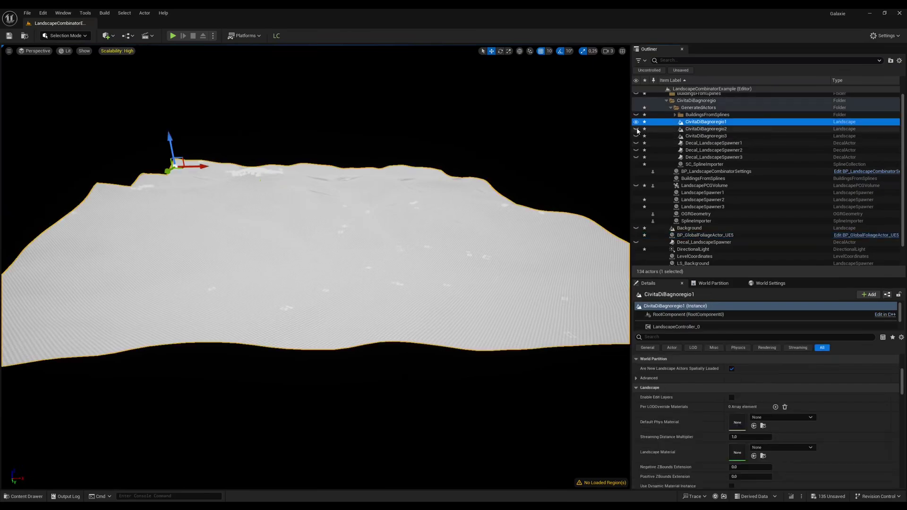
- Show the CivitaDiBagnoregio2 landscape and toggle CivitaDiBagnoregio1 off and on to inspect the terrain where the two blend
click(637, 129)
right_drag(368, 264, 340, 260)
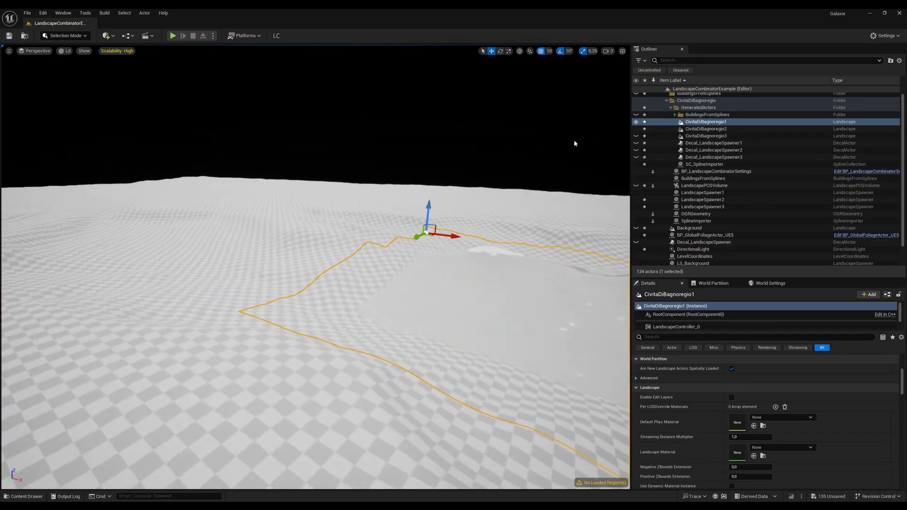
click(636, 135)
click(636, 121)
right_drag(549, 186, 579, 184)
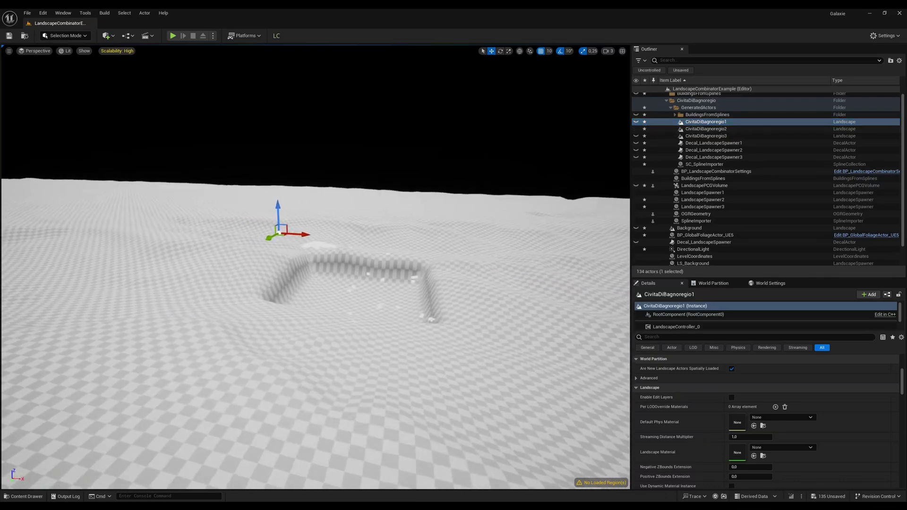
click(637, 129)
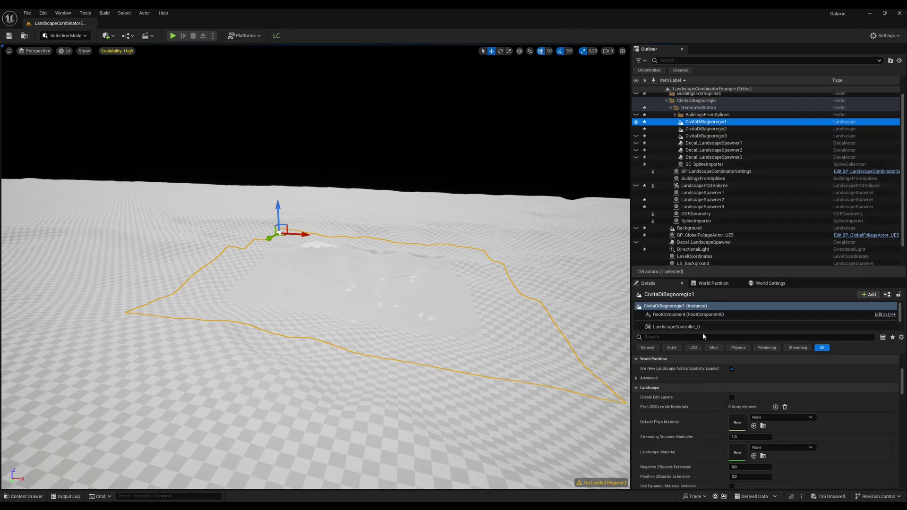
- Select the blend landscape component of CivitaDiBagnoregio1 and turn on its advanced blending options
drag(706, 331, 703, 358)
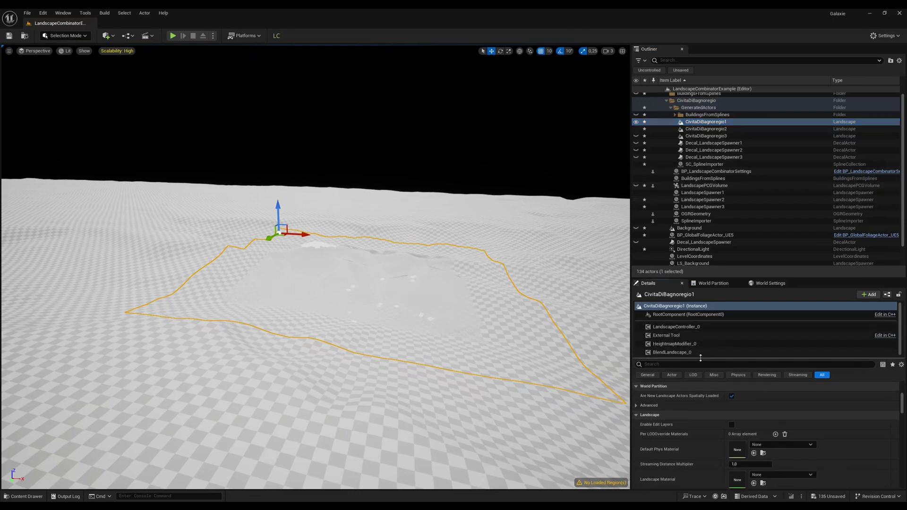
click(687, 352)
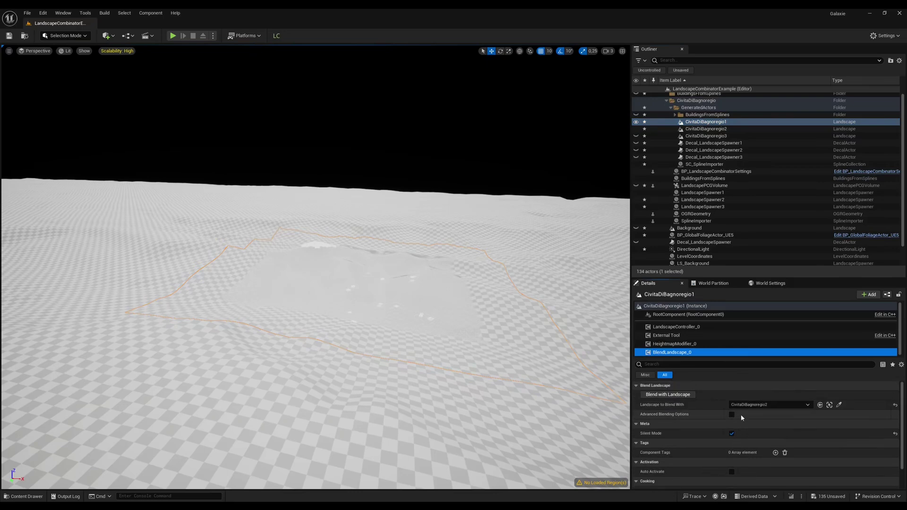
click(731, 414)
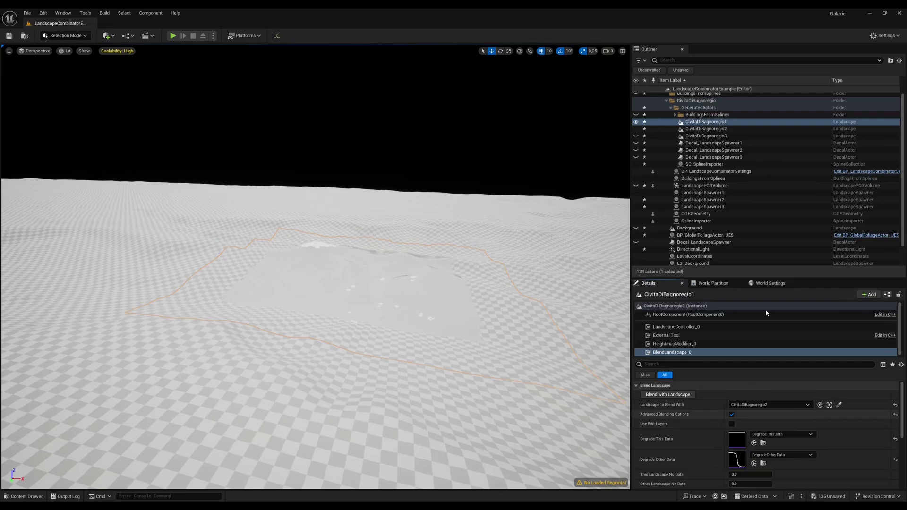
- Hide CivitaDiBagnoregio1, show CivitaDiBagnoregio3 and view the surrounding terrain from farther away
click(636, 124)
click(637, 130)
click(636, 130)
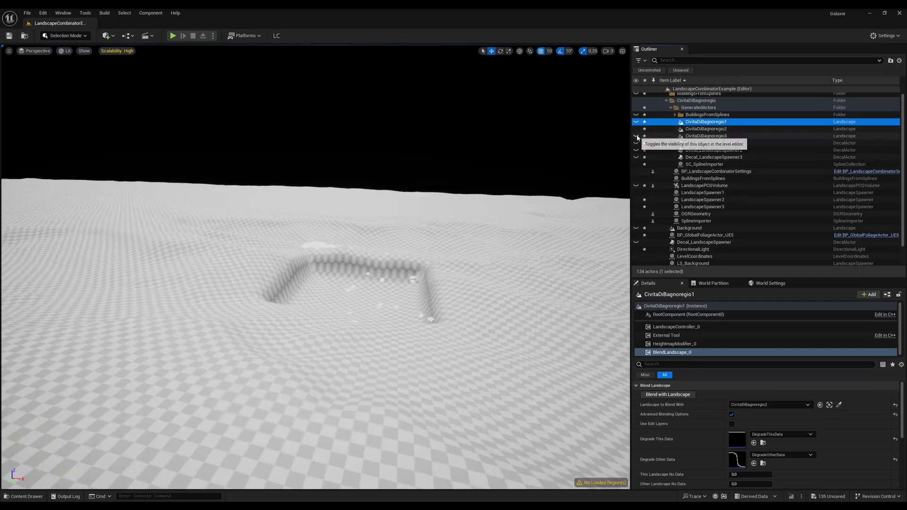
click(636, 136)
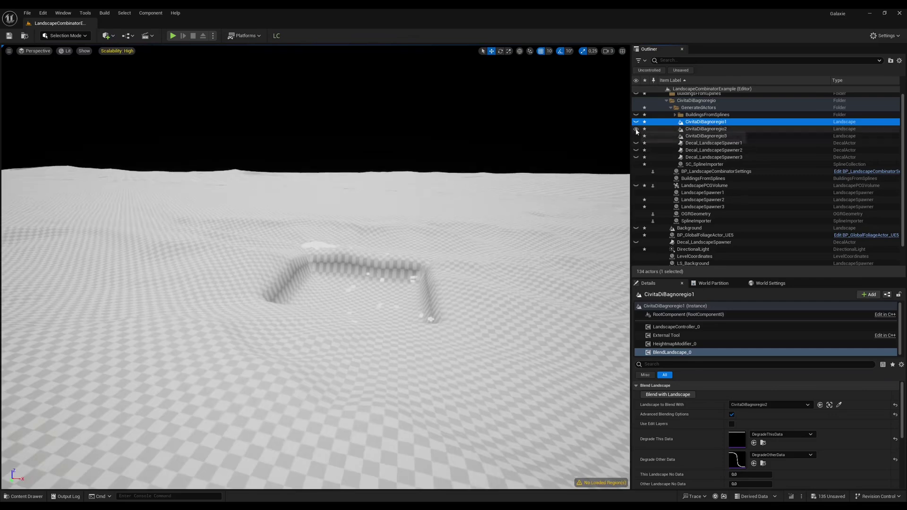
right_drag(520, 189, 511, 234)
scroll(519, 222, up, 5)
key(s)
scroll(520, 222, up, 5)
right_drag(426, 279, 425, 263)
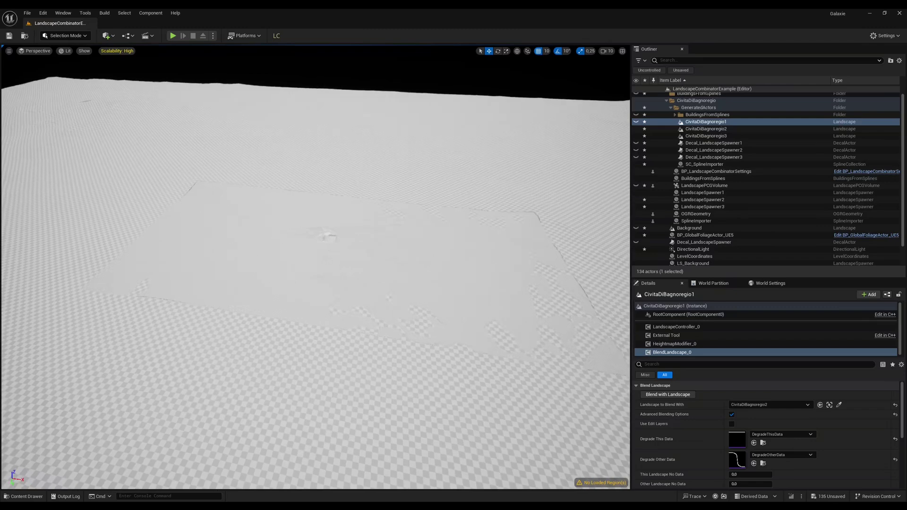
- Hide CivitaDiBagnoregio2 to inspect the CivitaDiBagnoregio3 terrain beneath it, and show CivitaDiBagnoregio2 and CivitaDiBagnoregio1 again
click(637, 129)
right_drag(425, 265, 393, 259)
right_drag(570, 150, 615, 138)
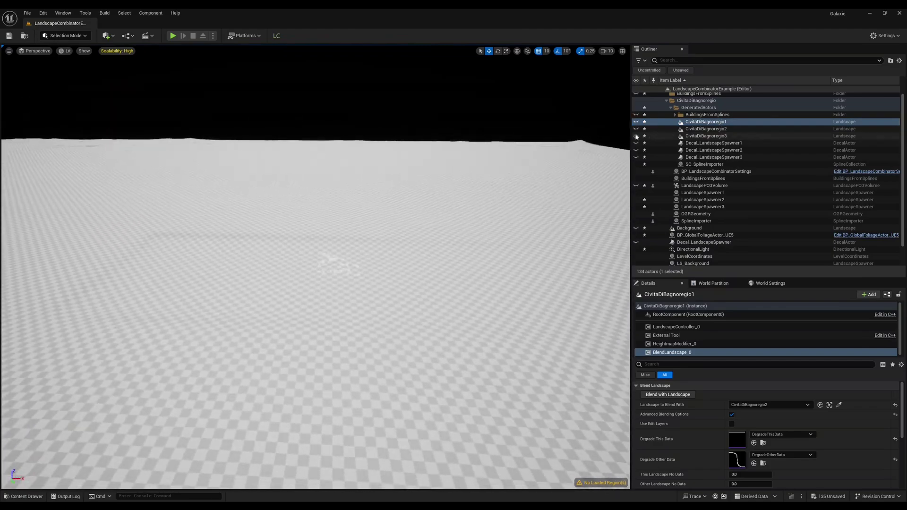
click(636, 129)
click(636, 122)
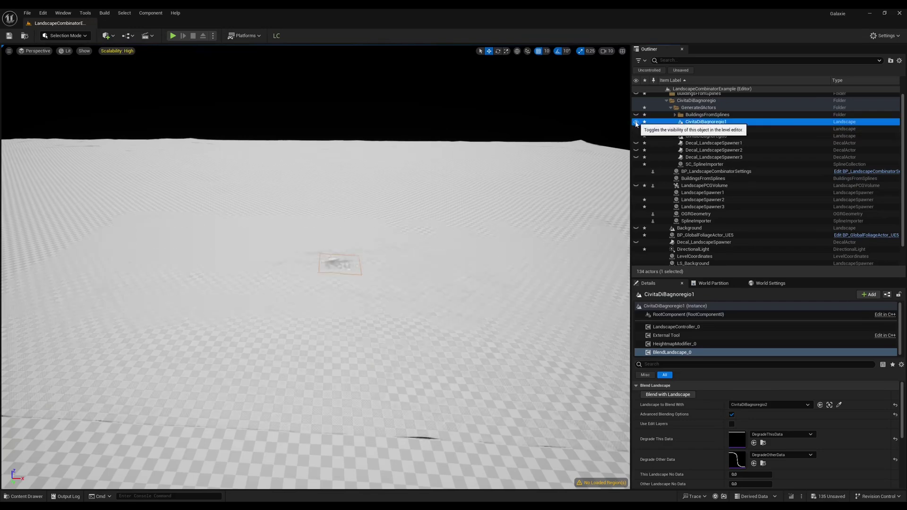
- Show Decal_LandscapeSpawner3, the Background landscape and its Decal_LandscapeSpawner decal
click(636, 157)
right_drag(479, 208, 307, 218)
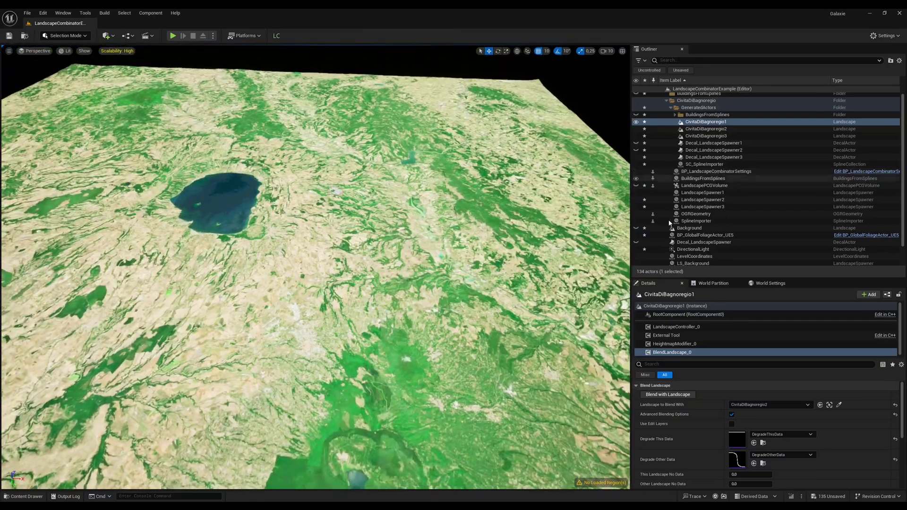
click(637, 228)
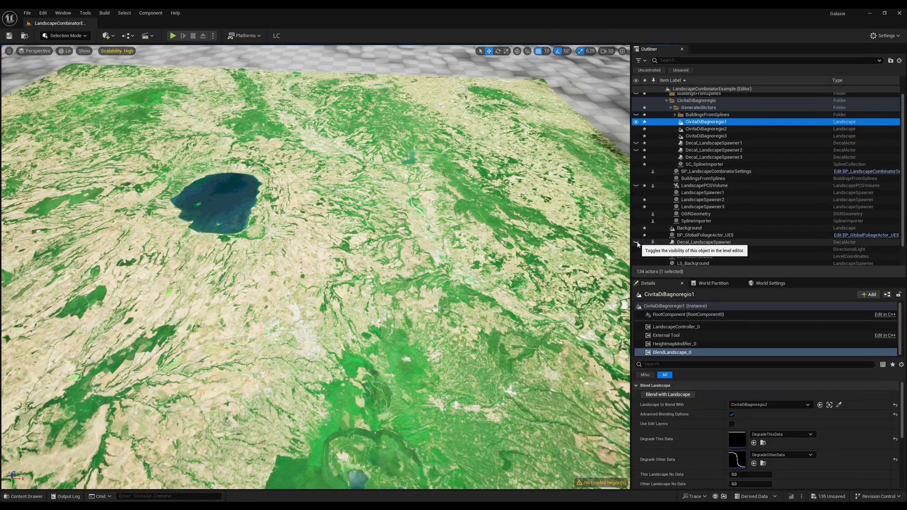
click(637, 243)
right_drag(426, 227, 375, 176)
right_drag(515, 181, 525, 193)
- Adjust the viewport camera speed scalar and view the textured landscapes within the world background from much farther away
click(607, 50)
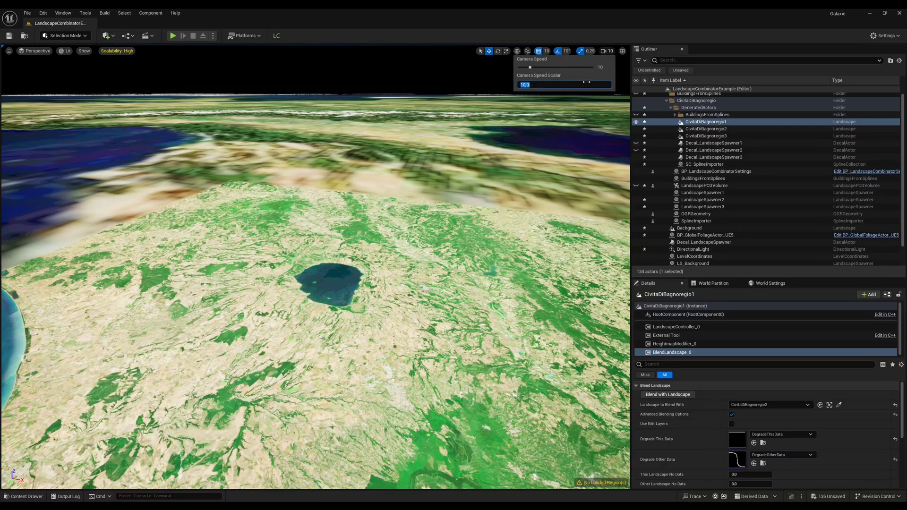
click(587, 85)
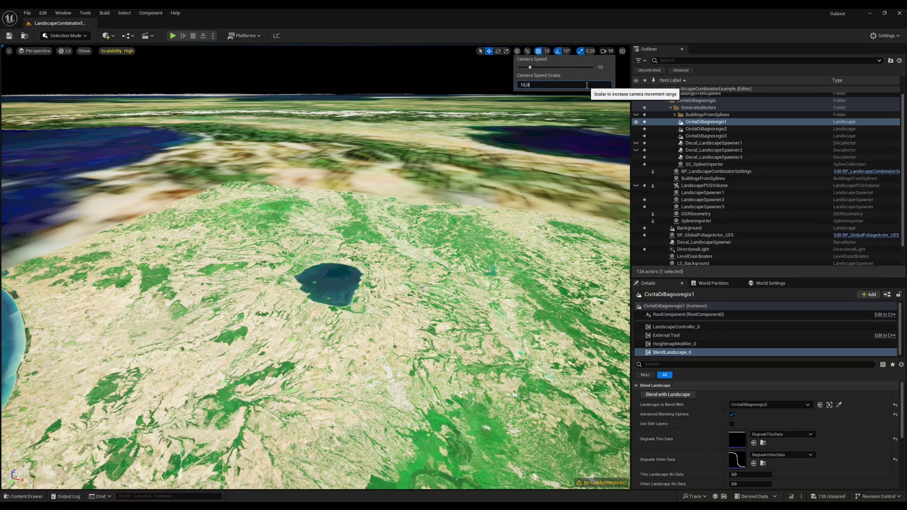
key(Return)
key(s)
right_drag(500, 156, 518, 146)
key(w)
scroll(518, 145, up, 1)
- Show Decal_LandscapeSpawner1 and Decal_LandscapeSpawner2 and focus the view on the CivitaDiBagnoregio1 landscape
click(636, 143)
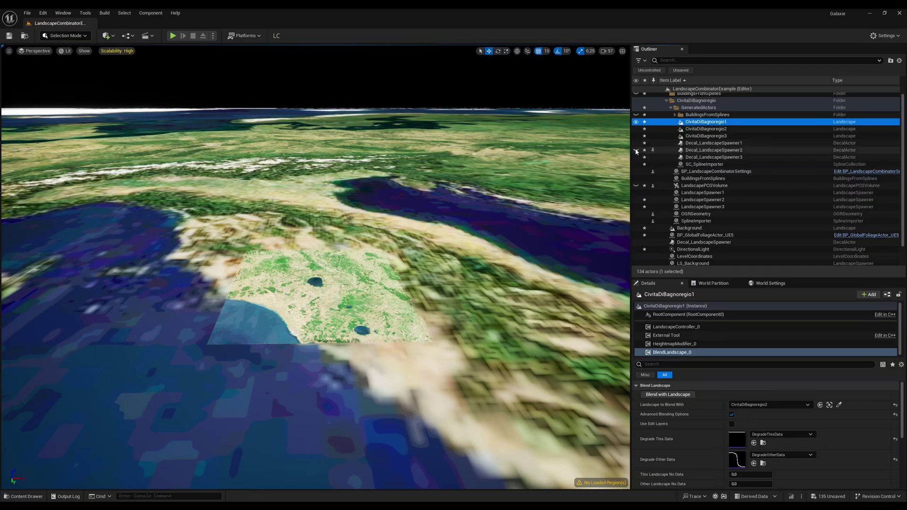
click(636, 150)
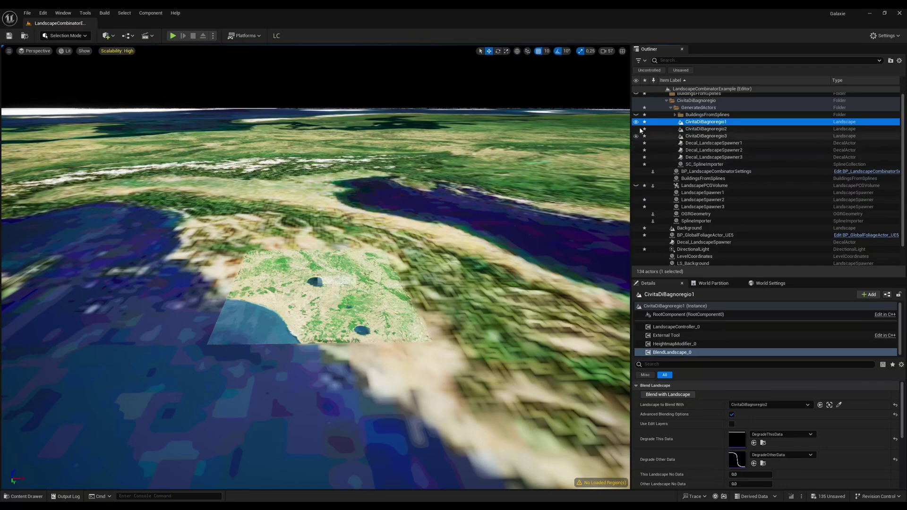
double_click(706, 122)
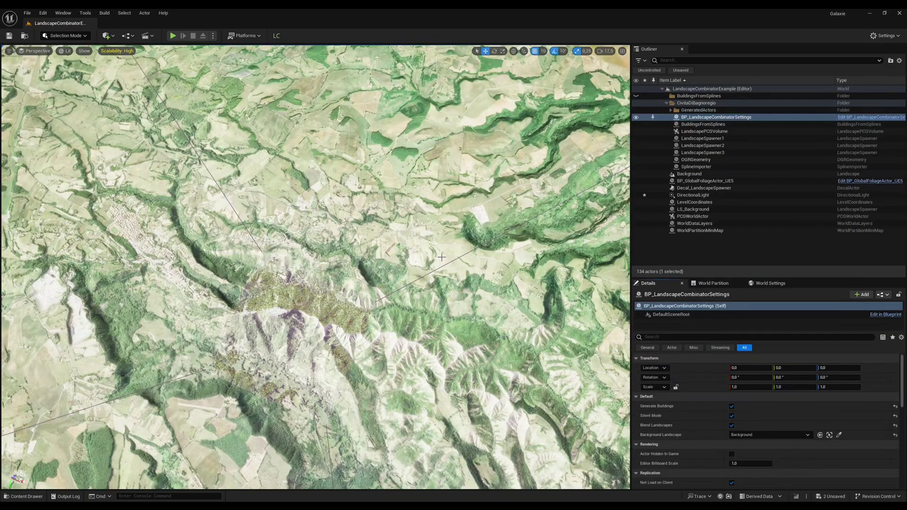
- Open the Landscape Combinator window and look through the CivitaDiBagnoregio combination's GeneratedActors folder and its generated buildings
click(276, 36)
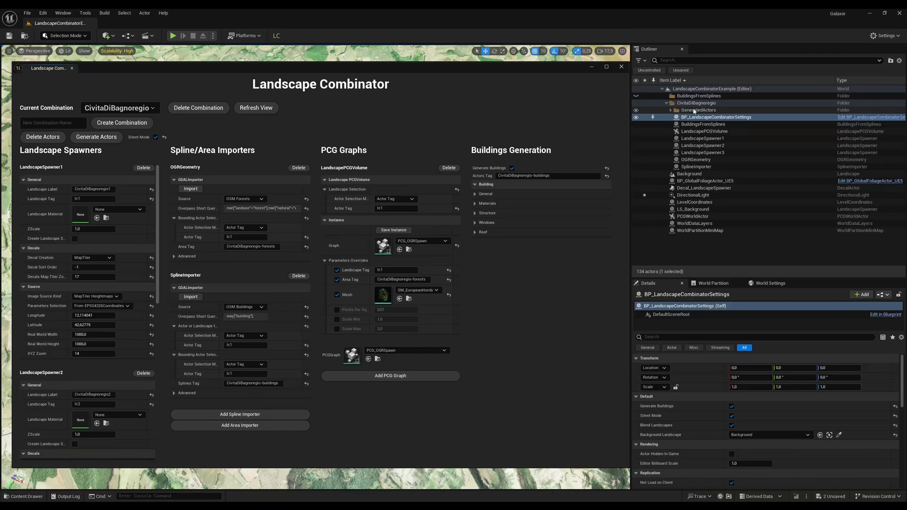
click(693, 111)
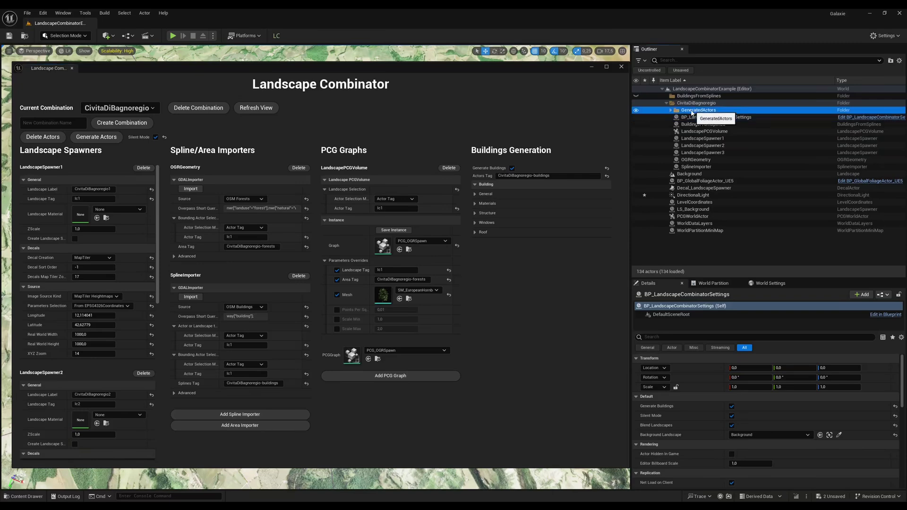
click(670, 110)
click(675, 117)
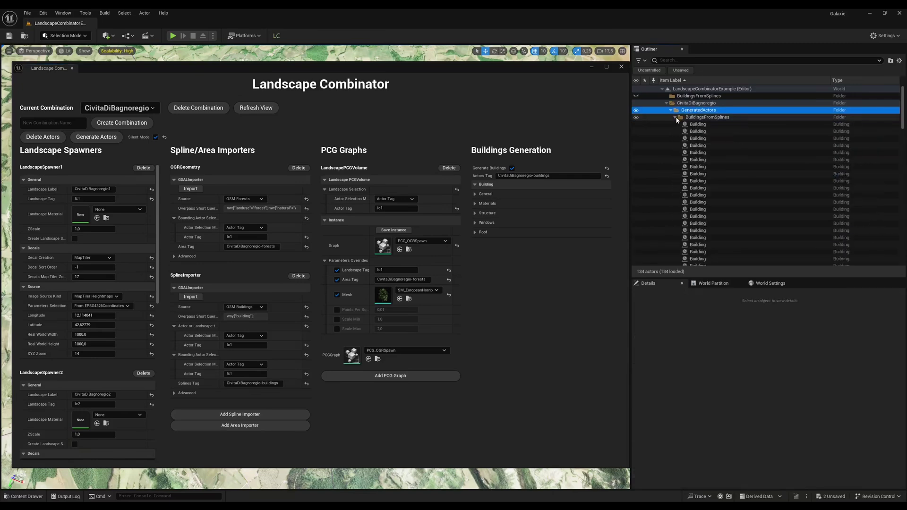
click(676, 117)
click(671, 110)
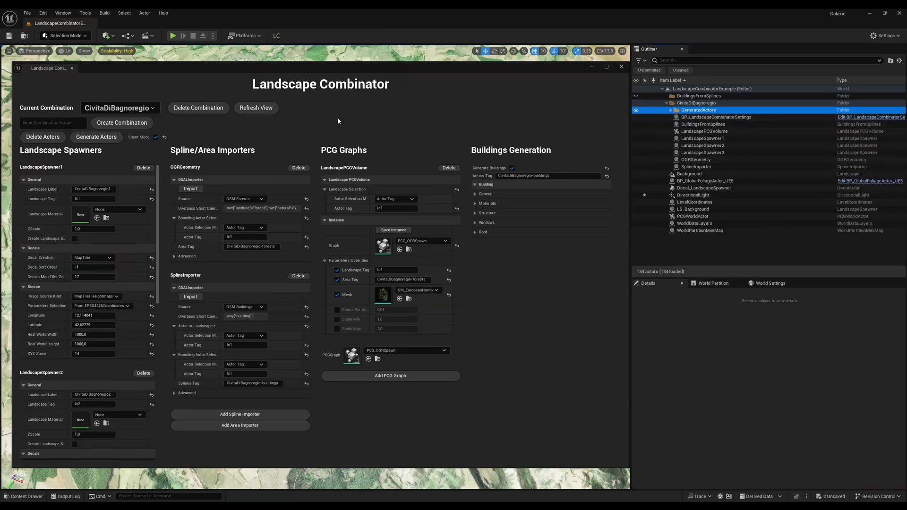
- Create a new landscape combination named Andermatt and collapse the CivitaDiBagnoregio folder
click(54, 123)
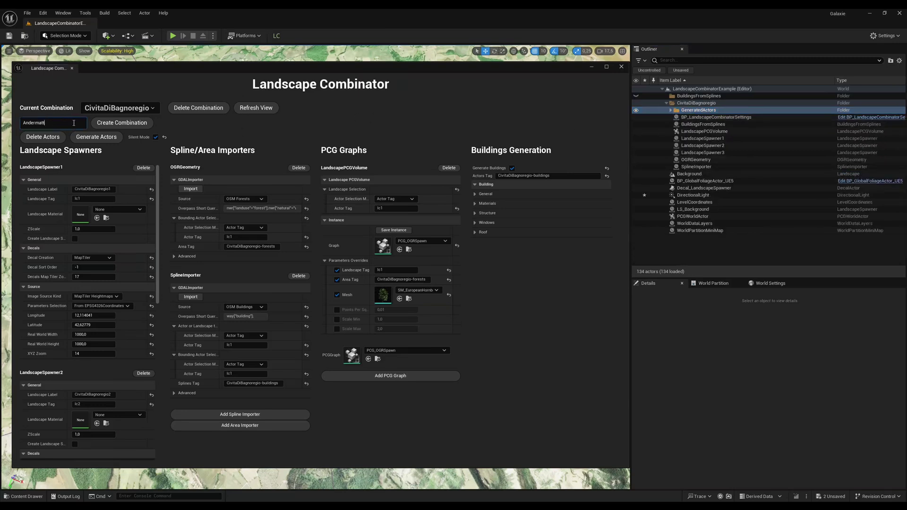
click(118, 124)
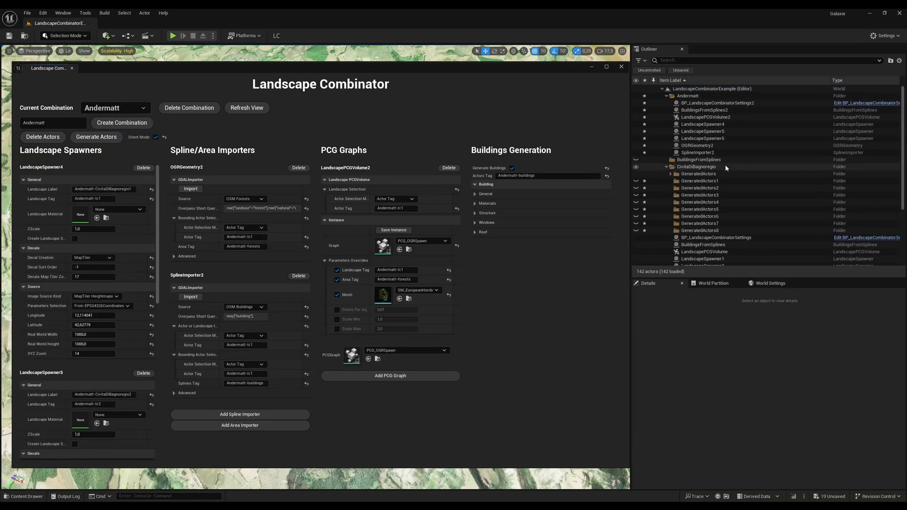
click(667, 167)
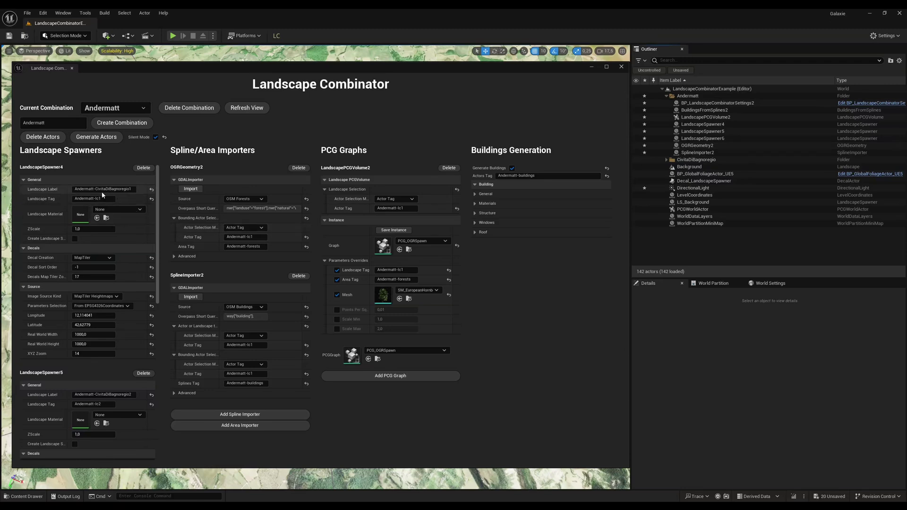
- Rename the landscape labels of the three Andermatt landscape spawners to Andermatt1, Andermatt2 and Andermatt3
drag(94, 189, 129, 189)
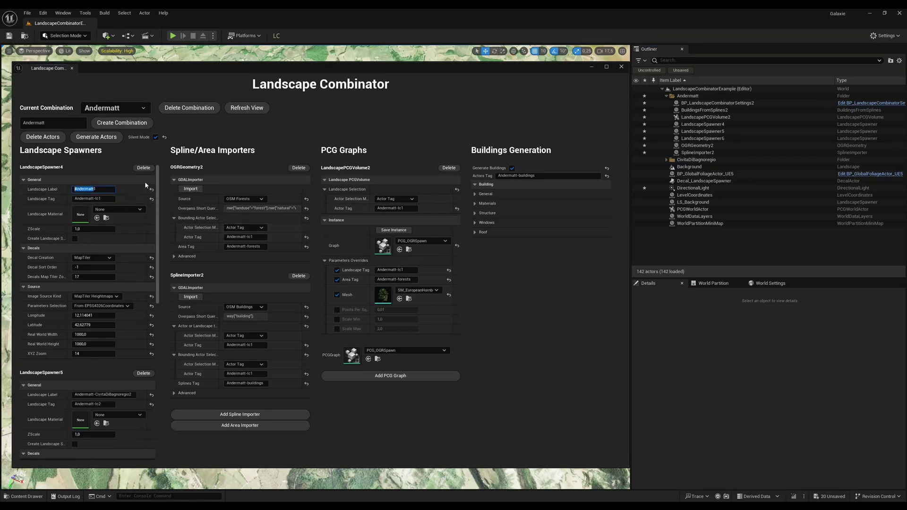
scroll(123, 264, down, 1)
drag(94, 384, 132, 383)
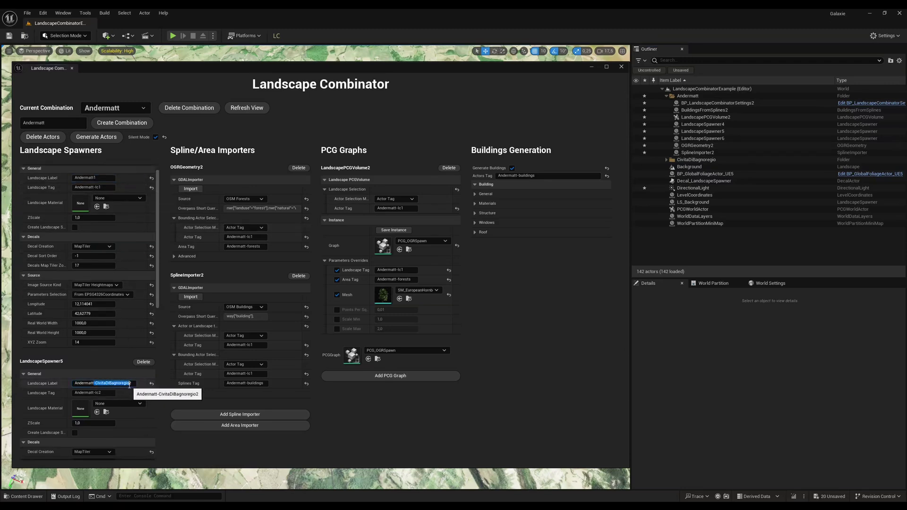
key(BackSpace)
scroll(94, 386, down, 10)
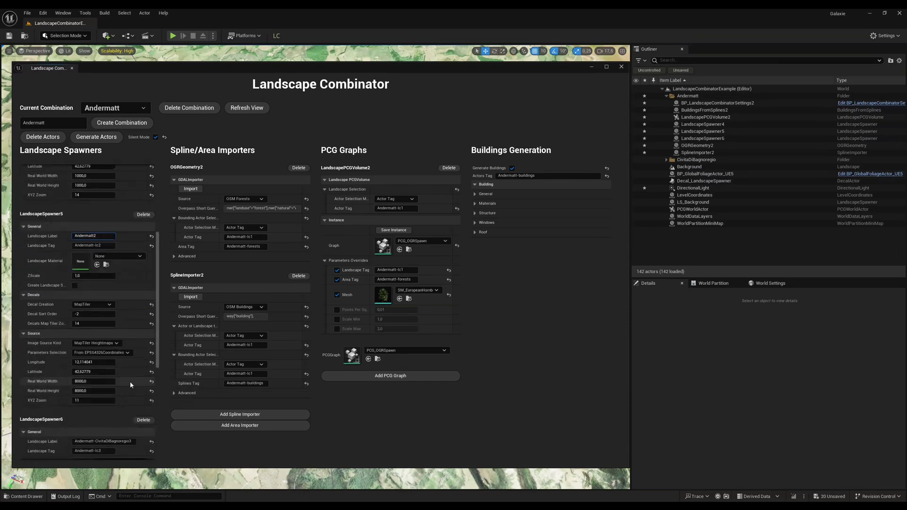
drag(94, 385, 131, 385)
- Set the longitude of all three Andermatt landscape spawners to 8.594441
scroll(142, 359, down, 5)
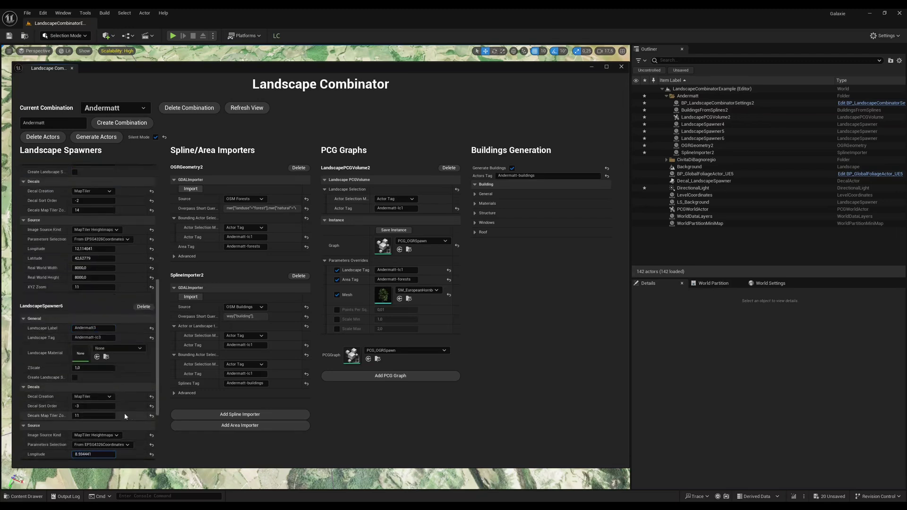
click(105, 249)
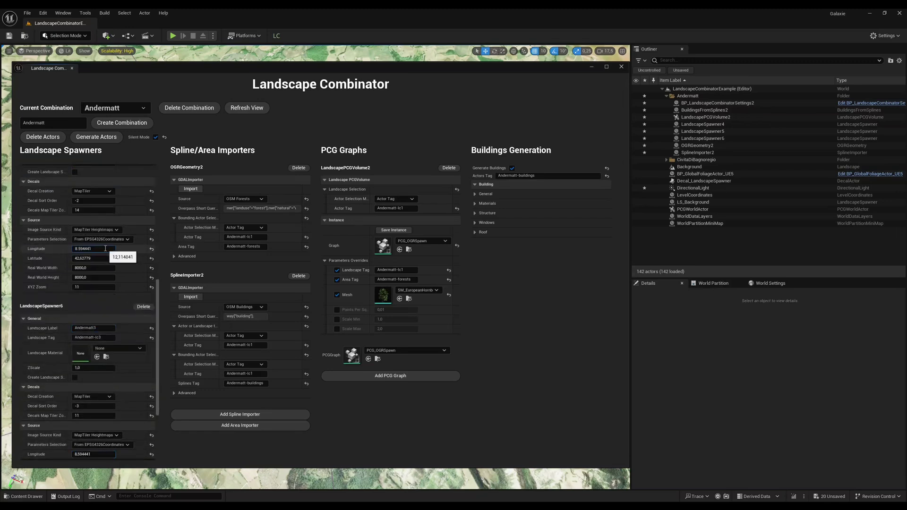
scroll(111, 259, up, 10)
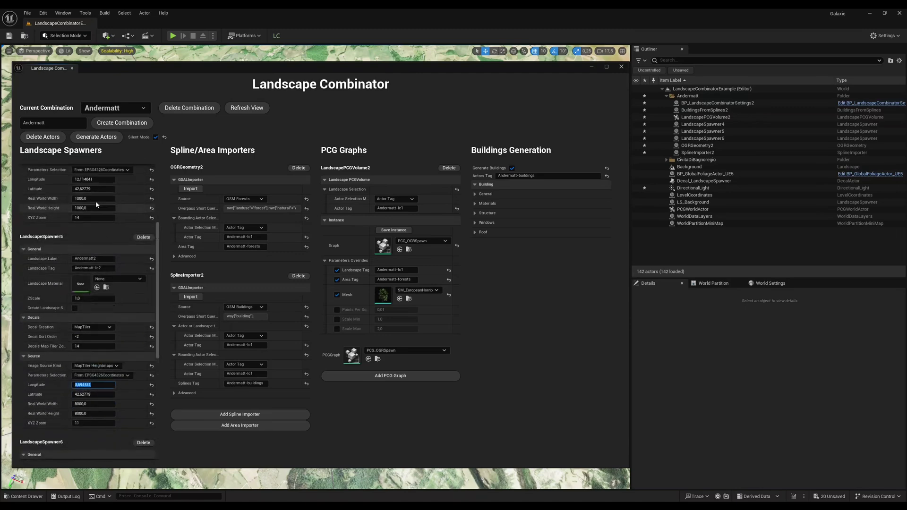
- Set the latitude of all three Andermatt landscape spawners to 46.635043
click(90, 200)
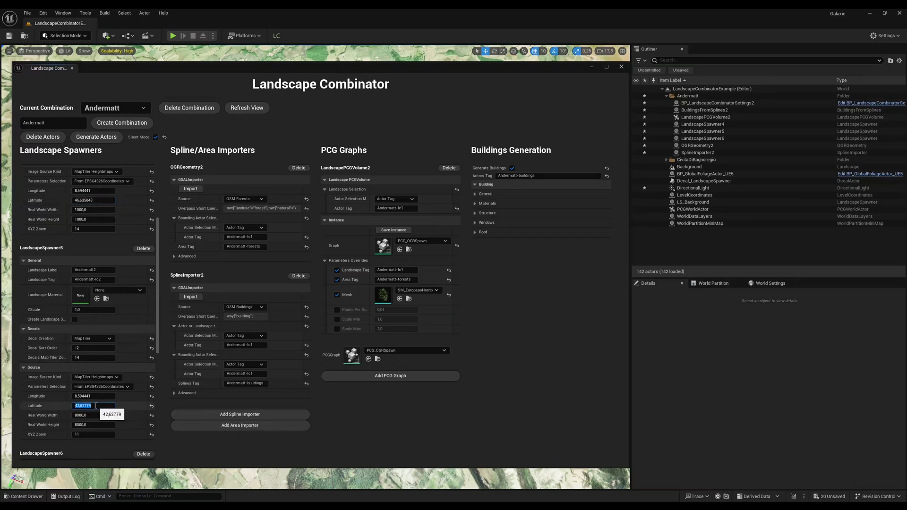
scroll(96, 406, down, 12)
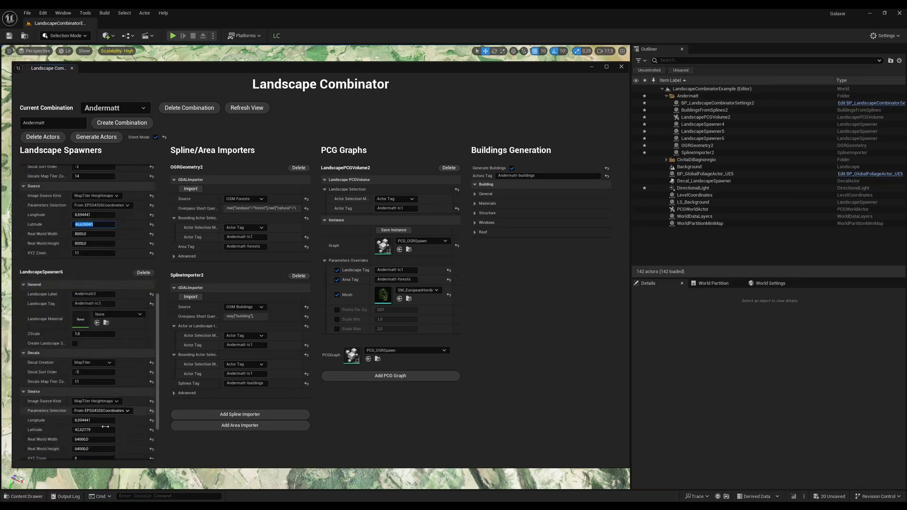
click(98, 431)
text(46.635043)
key(Return)
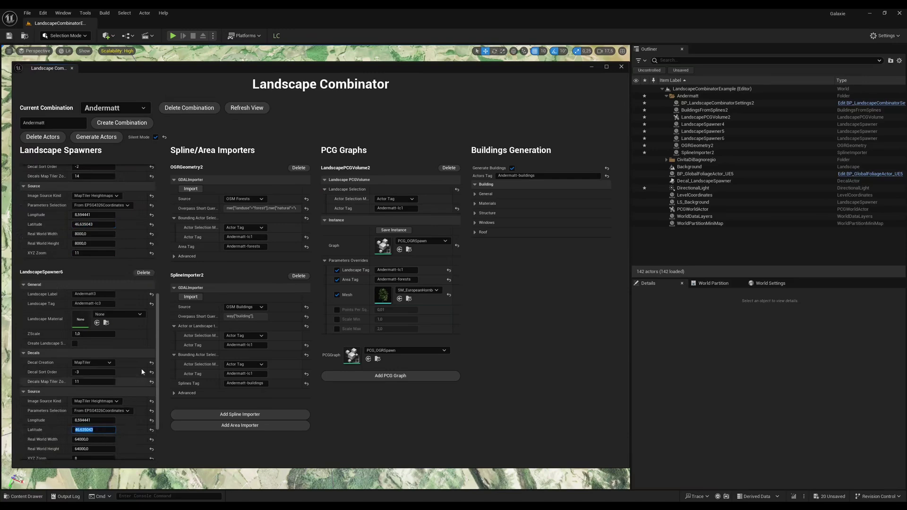
scroll(124, 309, up, 8)
scroll(133, 270, up, 5)
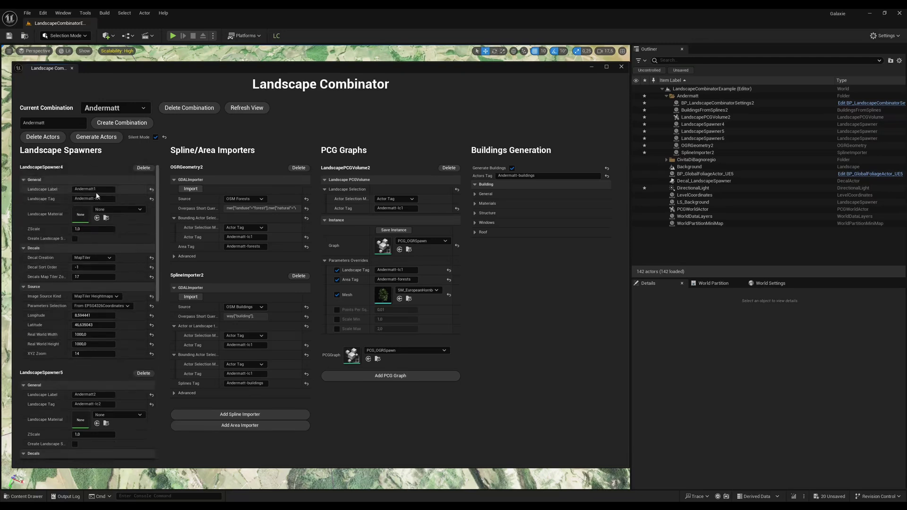
- Check the Andermatt landscape, forest and building tags across the area importer, spline importer, PCG volume and buildings generation settings
click(254, 236)
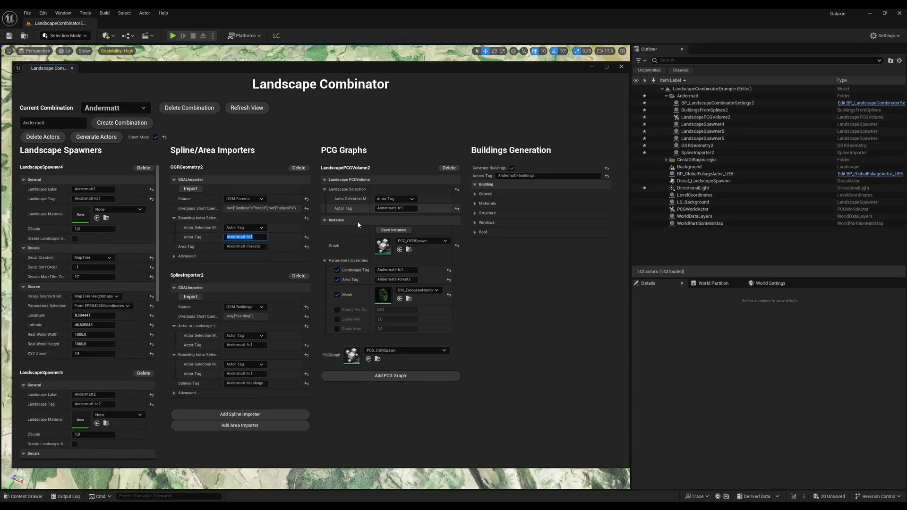
click(407, 210)
click(410, 271)
click(259, 247)
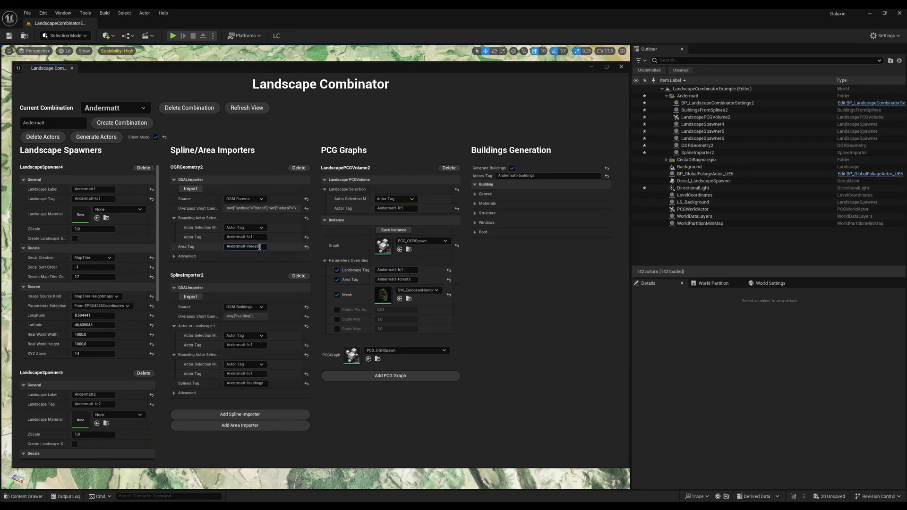
click(410, 280)
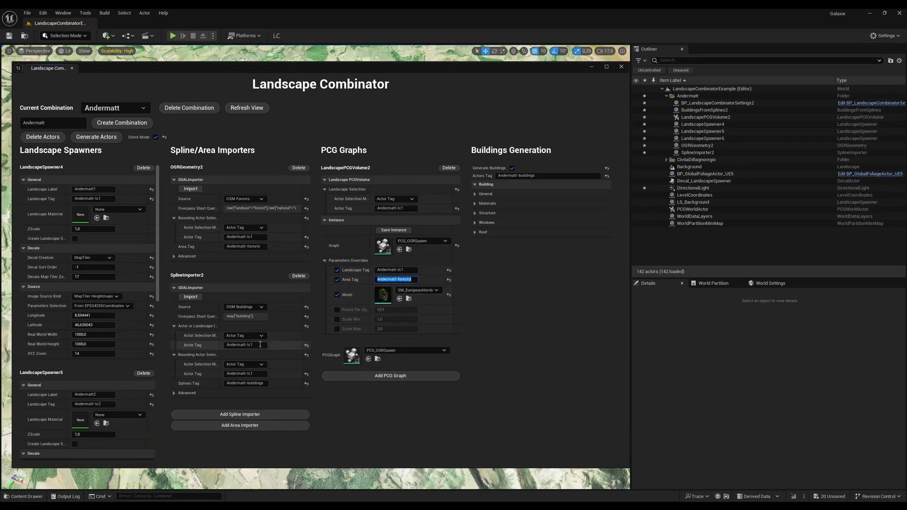
click(263, 374)
click(265, 385)
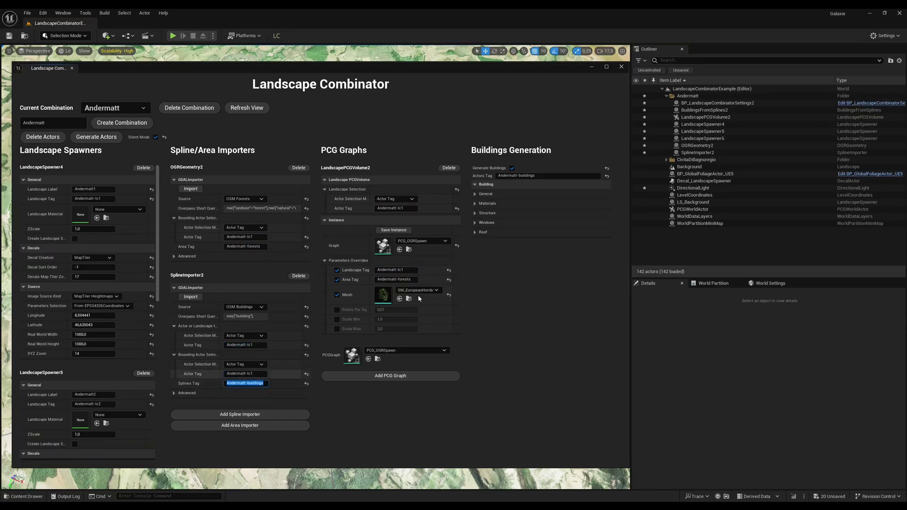
click(537, 176)
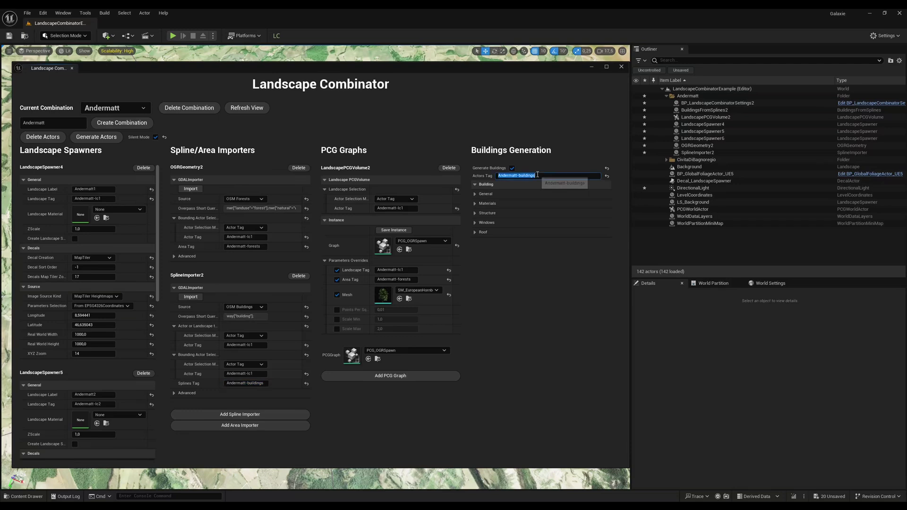
- Generate the actors of the Andermatt combination and focus the viewport on the Andermatt1 landscape
click(95, 138)
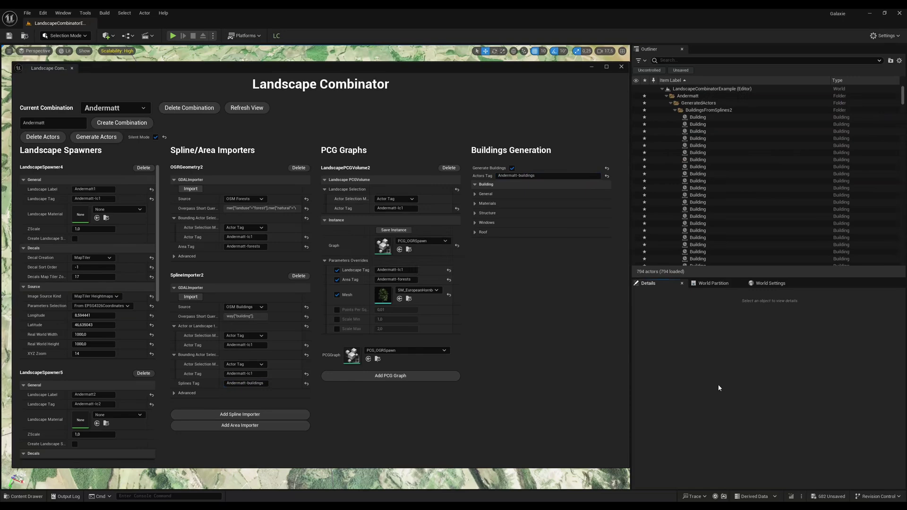
click(592, 67)
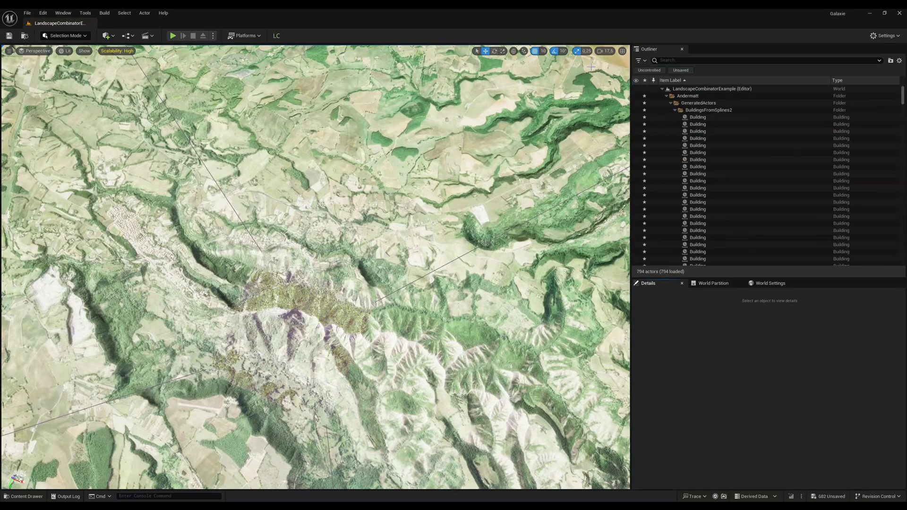
click(675, 110)
double_click(695, 118)
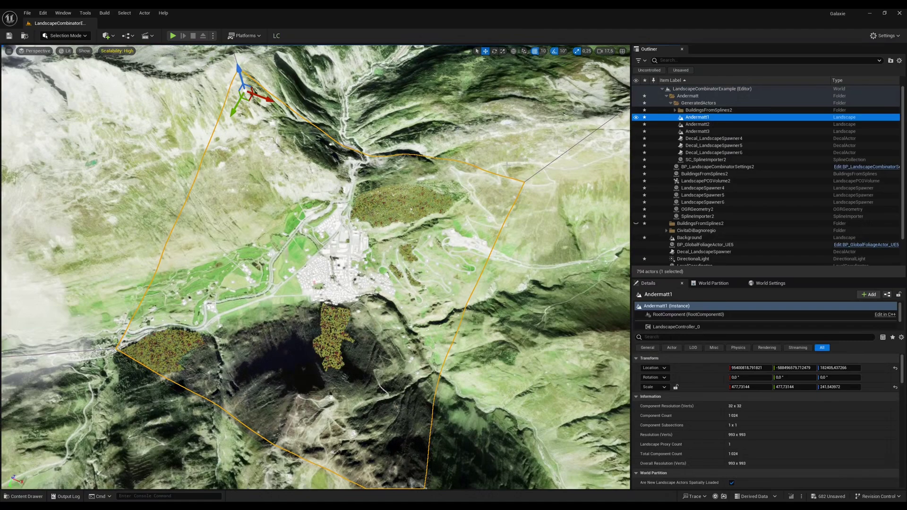
right_drag(507, 164, 600, 170)
scroll(507, 164, down, 1)
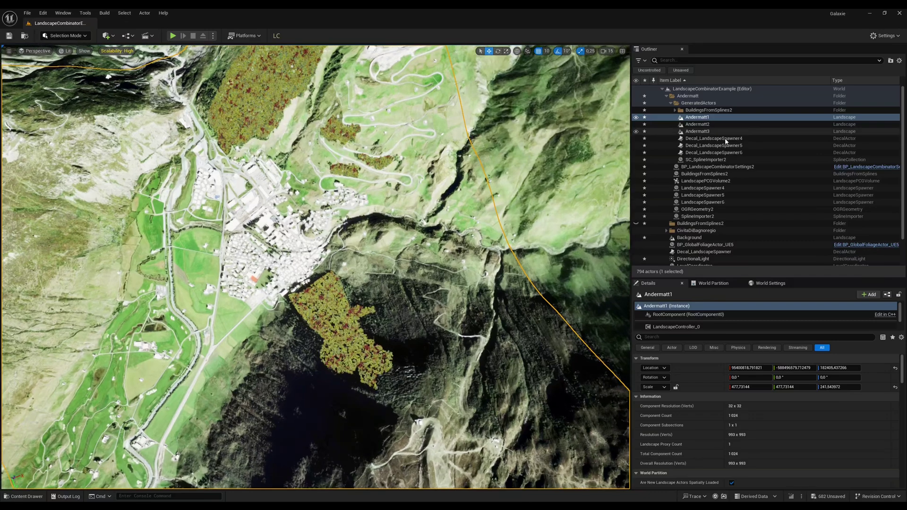
- Inspect the decals of Andermatt's three landscape spawners and refocus the view on the Andermatt1 landscape
click(725, 139)
click(725, 147)
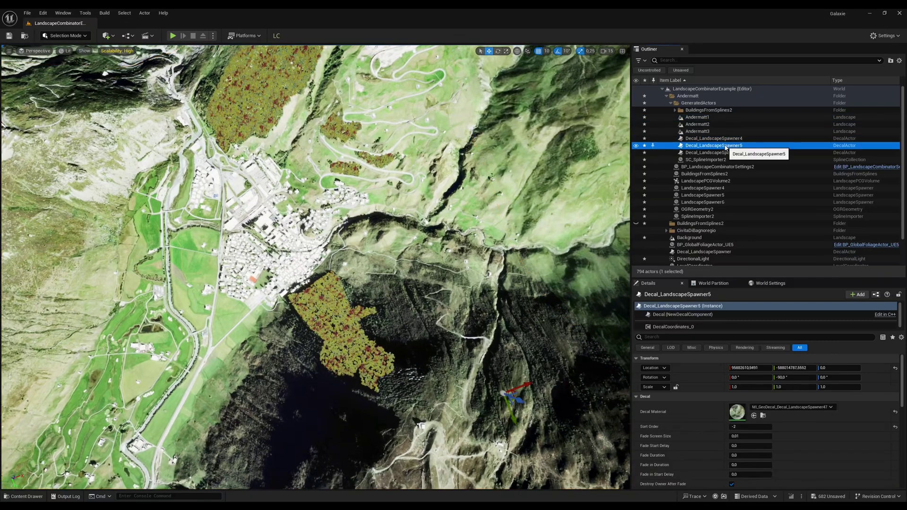
click(725, 153)
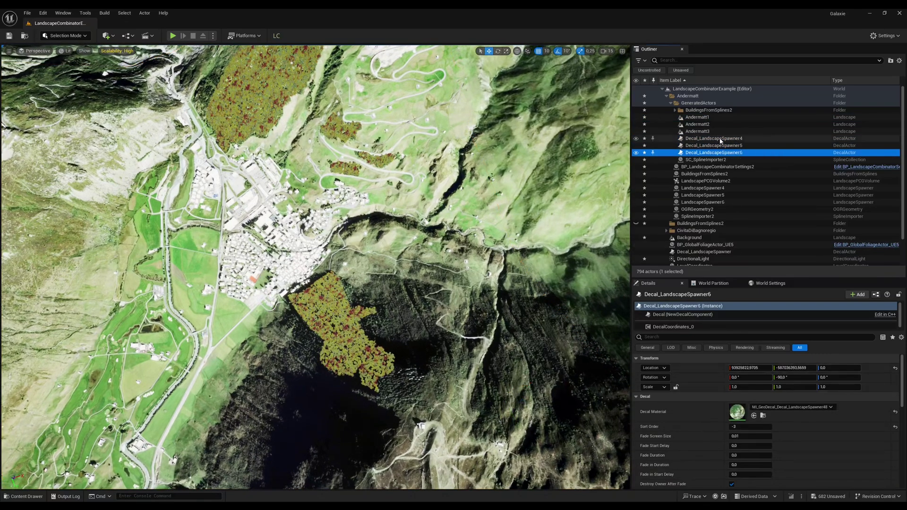
click(720, 140)
click(698, 118)
key(f)
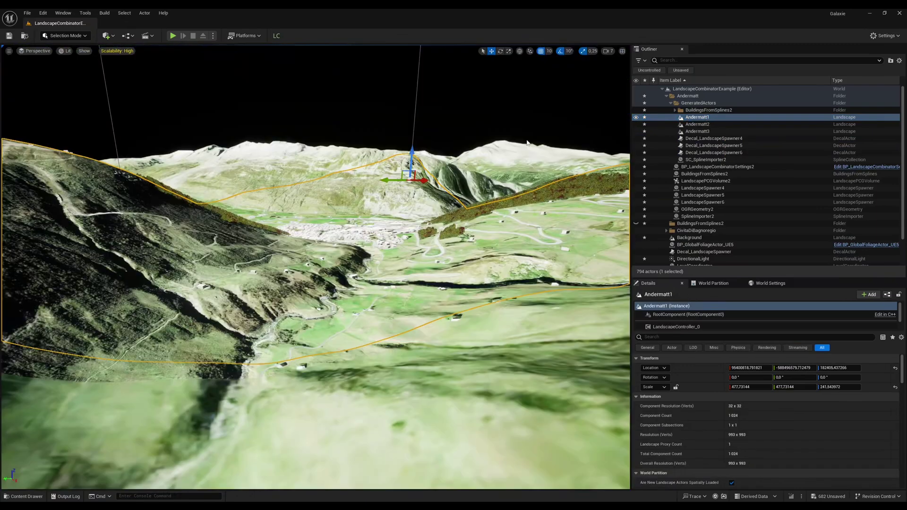
- Set the viewport's camera speed scalar to 10
click(607, 50)
click(560, 83)
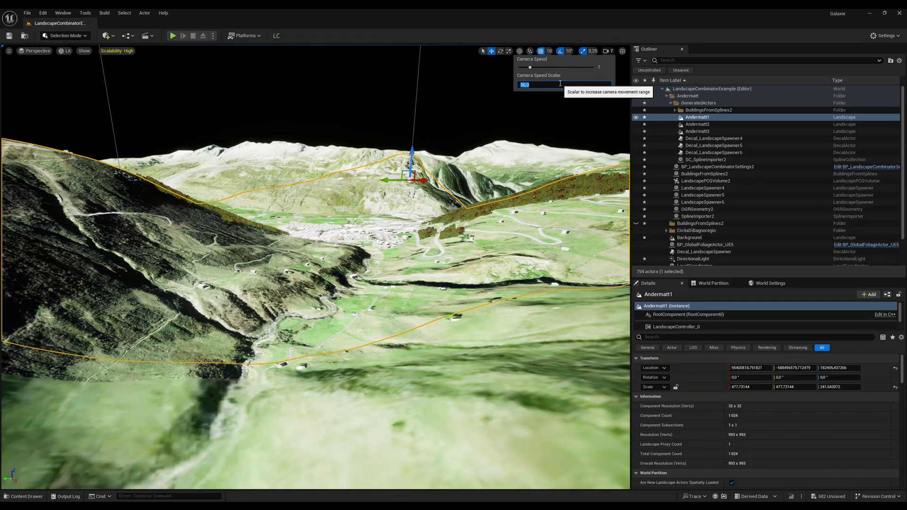
text(10)
key(Return)
- Examine the Andermatt village, forests and the surrounding mountain landscapes from close up and from high above
right_drag(473, 165, 310, 175)
key(w)
scroll(485, 151, up, 1)
scroll(489, 148, up, 2)
scroll(496, 155, down, 1)
scroll(454, 198, up, 1)
scroll(315, 176, down, 1)
right_drag(251, 257, 418, 232)
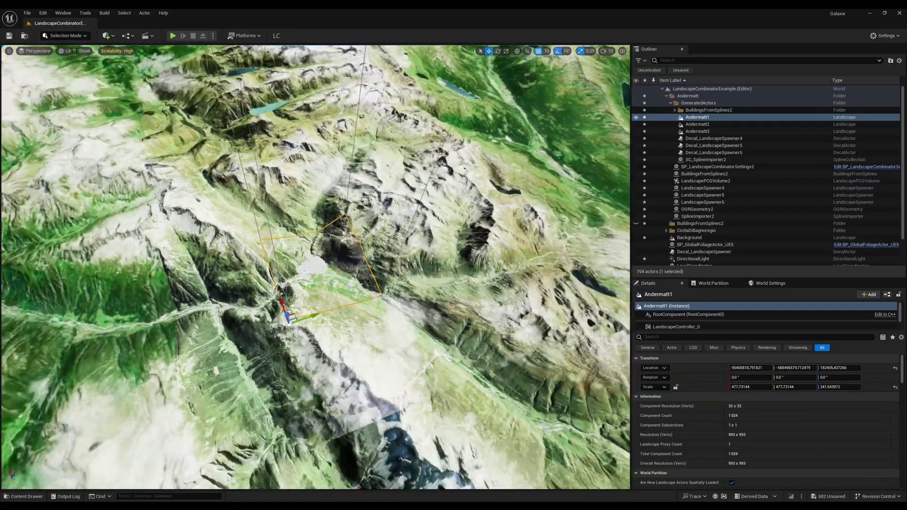
right_drag(614, 19, 604, 17)
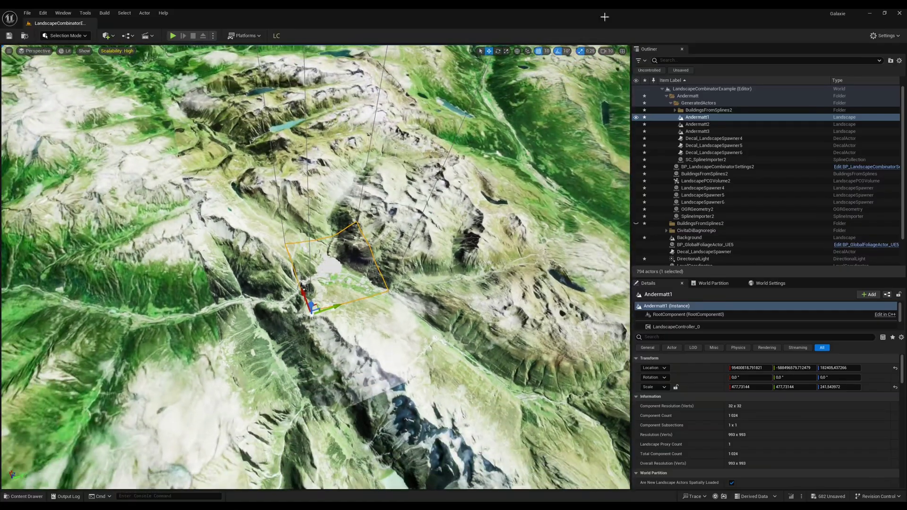
- Travel from Andermatt to the Civita di Bagnoregio landscapes and examine the terrain and PCG forests up close
click(585, 82)
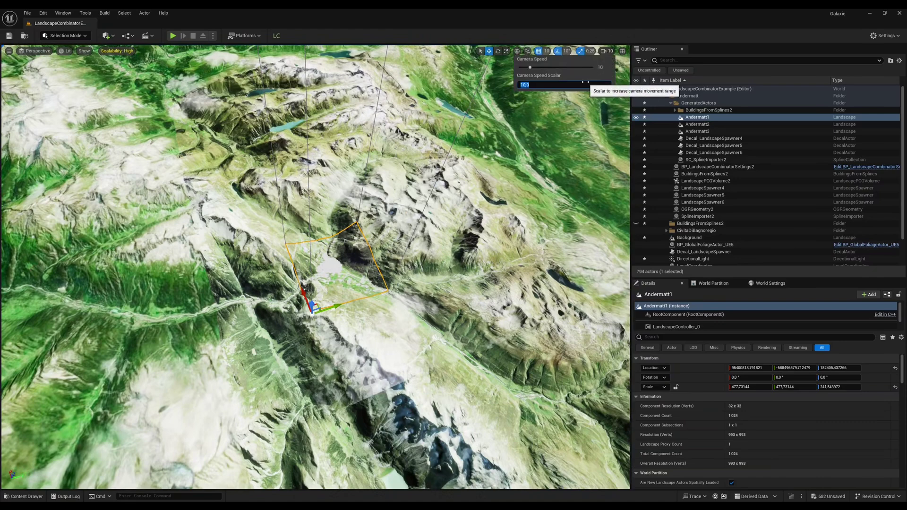
right_drag(589, 112, 589, 113)
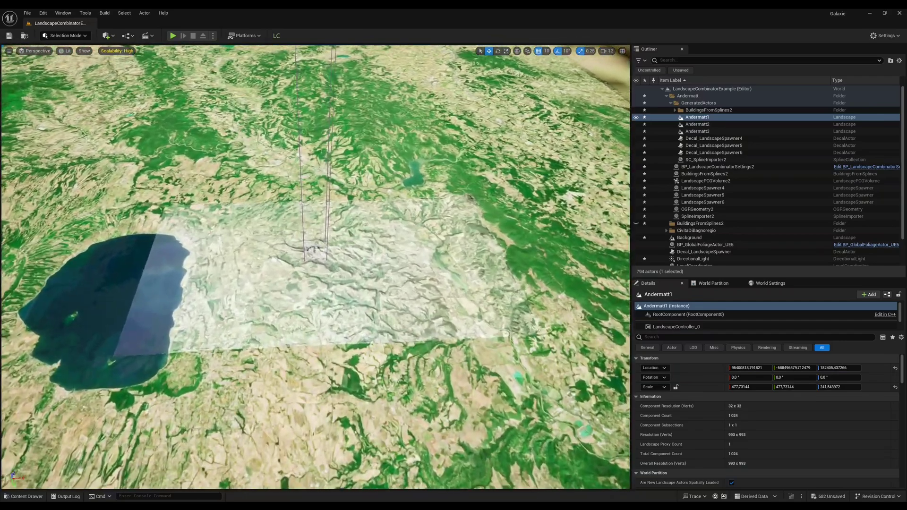
key(w)
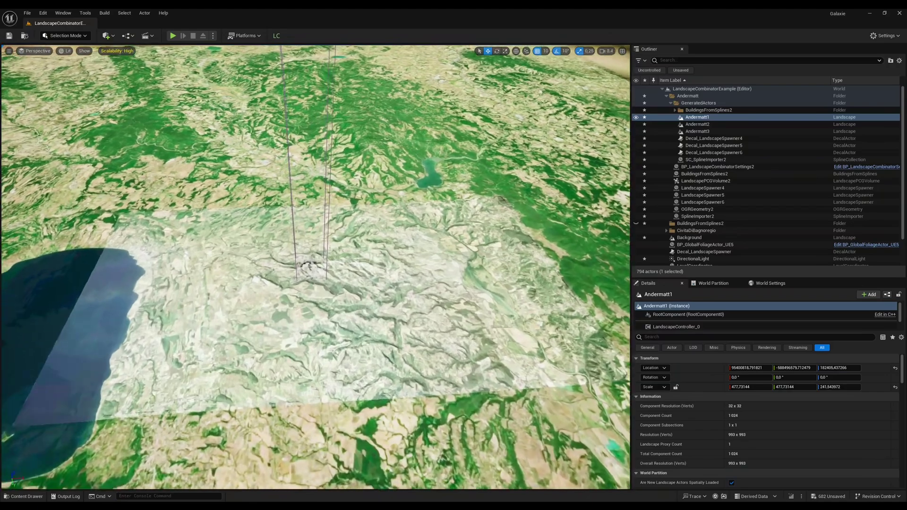
scroll(315, 267, up, 3)
key(w)
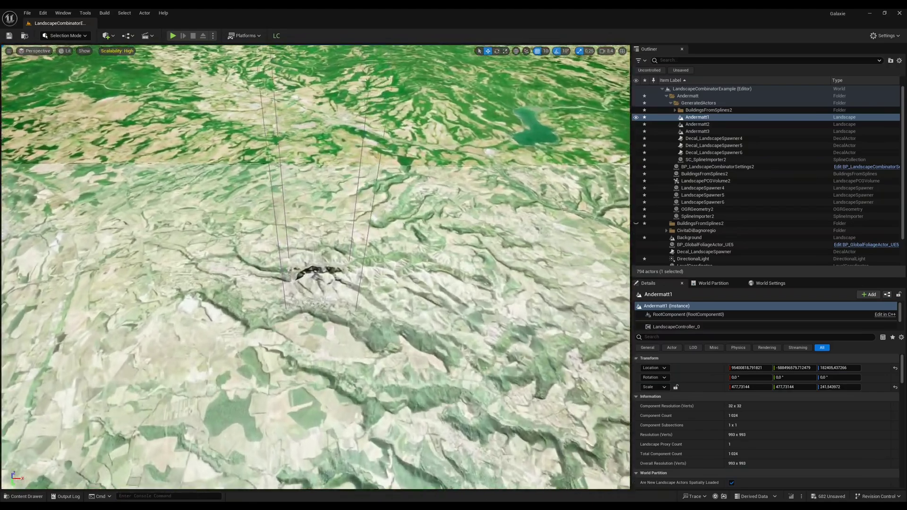
scroll(315, 267, down, 6)
key(w)
scroll(316, 267, down, 3)
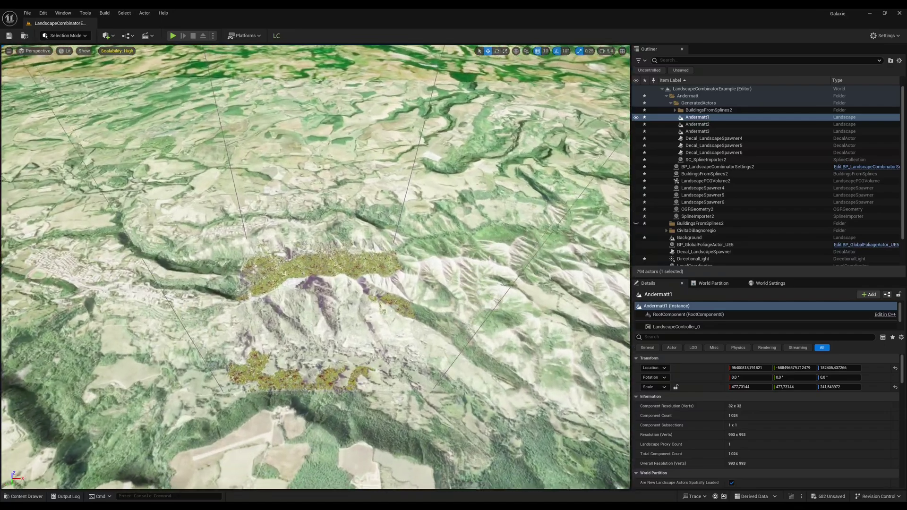
key(w)
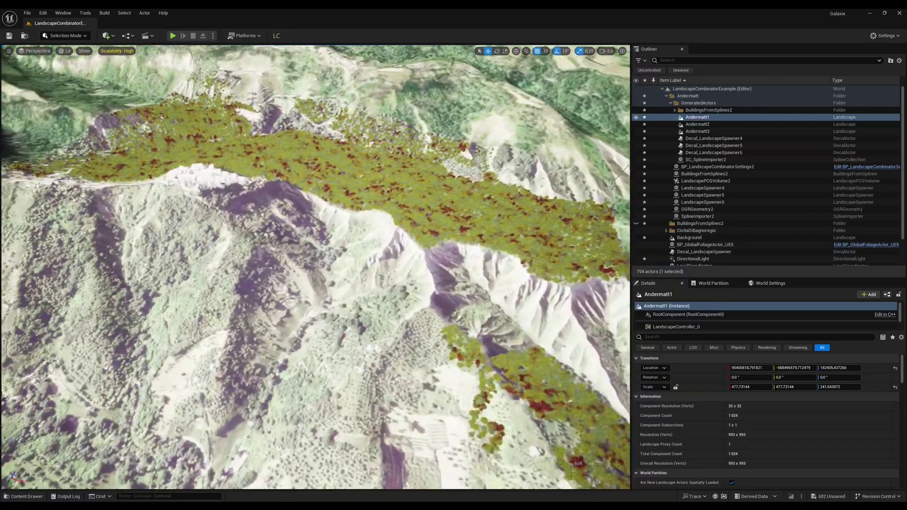
key(w)
right_drag(316, 267, 389, 251)
key(w)
scroll(316, 268, down, 2)
key(w)
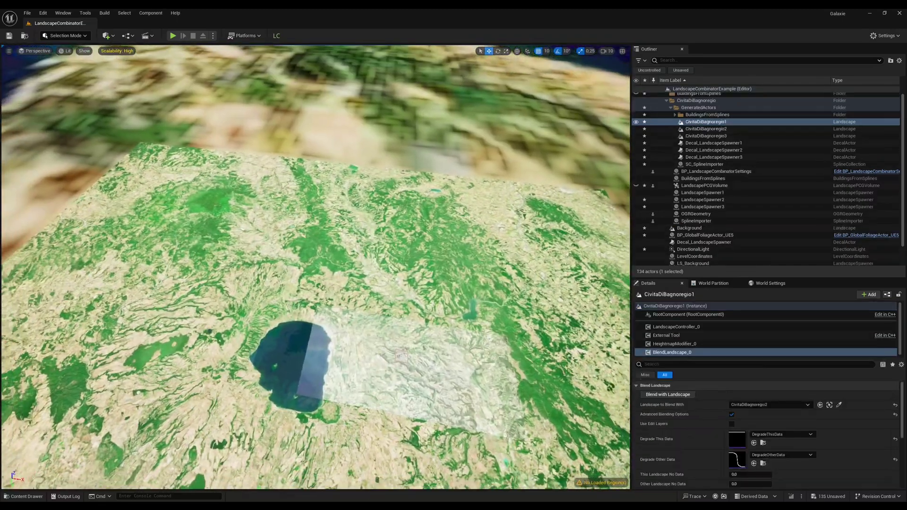
- Raise the viewport's camera speed scalar to 50 for viewing the wider surroundings of Civita di Bagnoregio
key(s)
right_drag(315, 268, 305, 246)
click(607, 51)
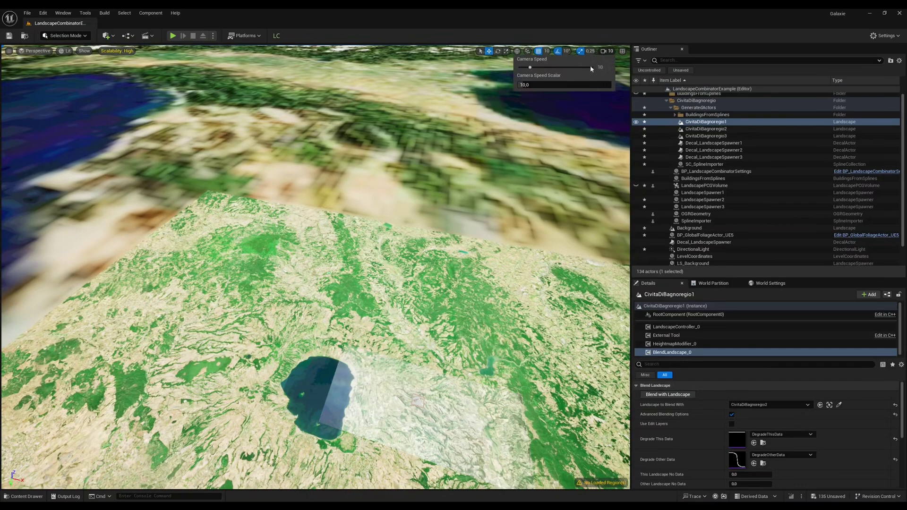
click(555, 84)
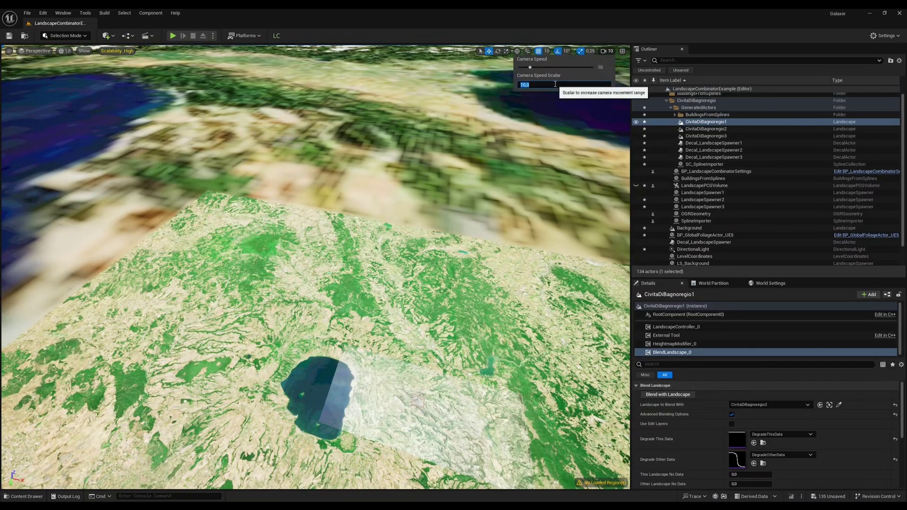
text(50)
key(Return)
- Examine from far above how the Civita di Bagnoregio landscapes sit within Italy and Europe on the world background
key(s)
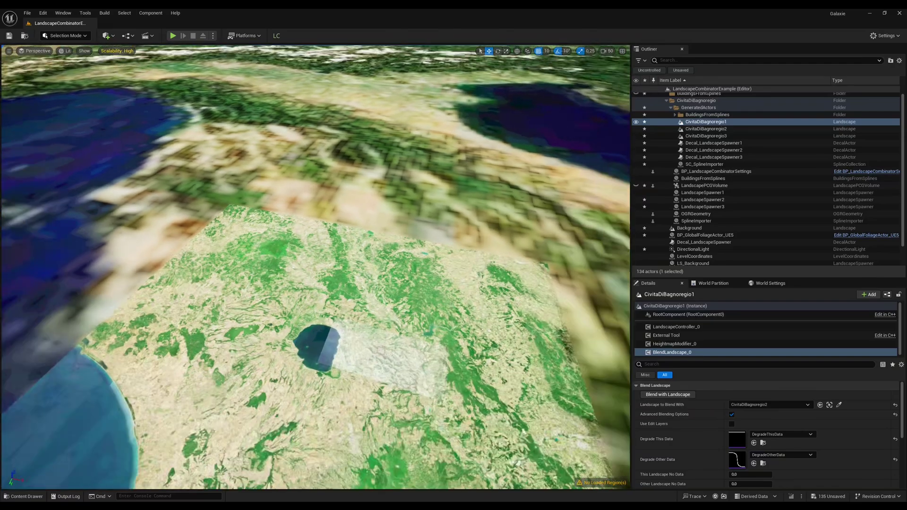
key(s)
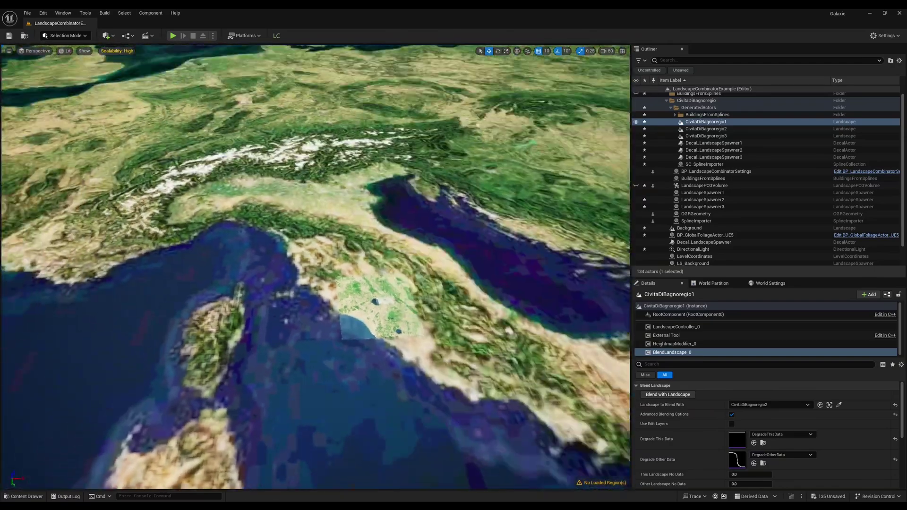
key(s)
right_drag(315, 267, 290, 266)
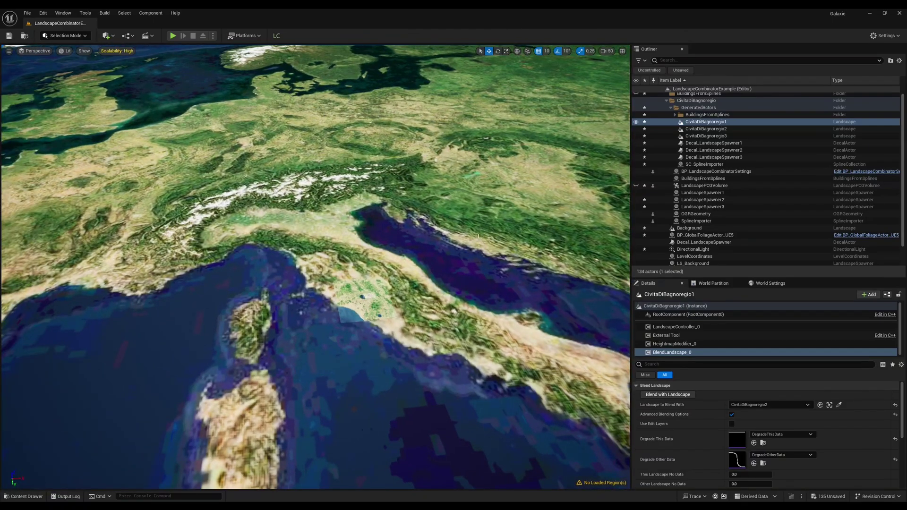